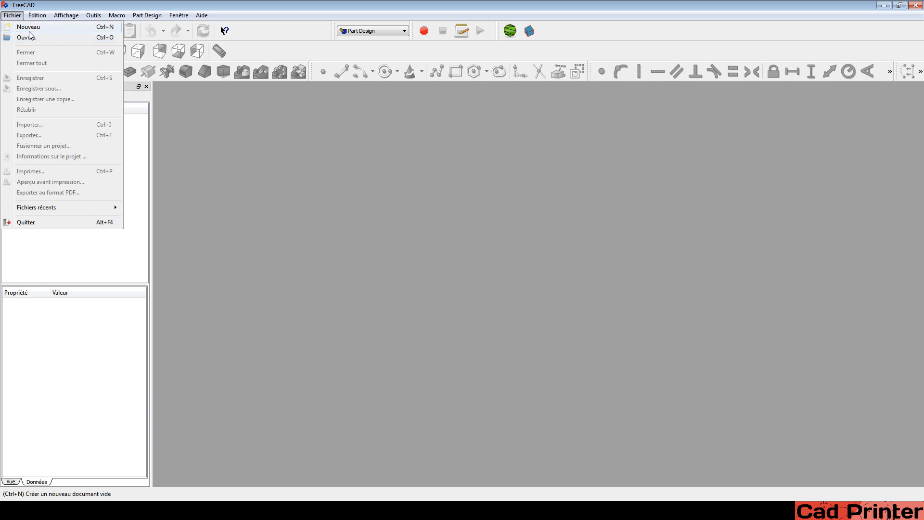
Create a new document and start a sketch on the XY plane.
left_click(29, 30)
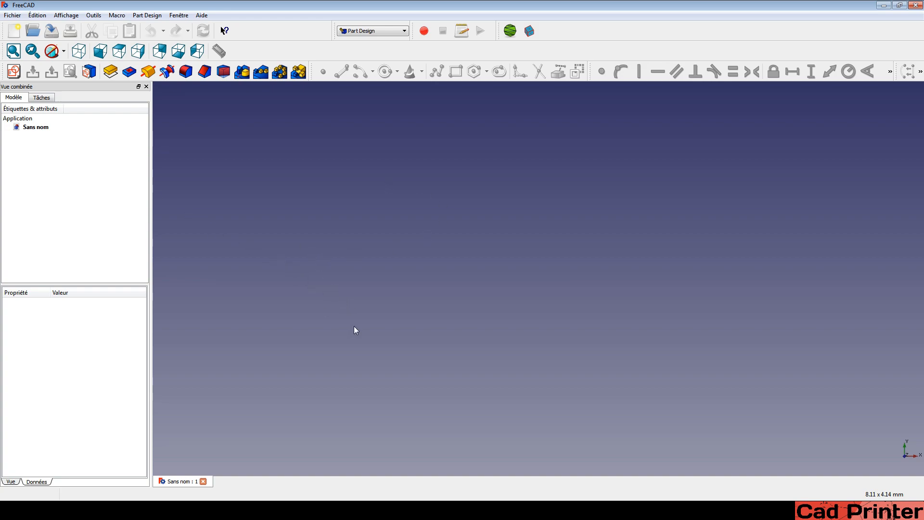
left_click(14, 71)
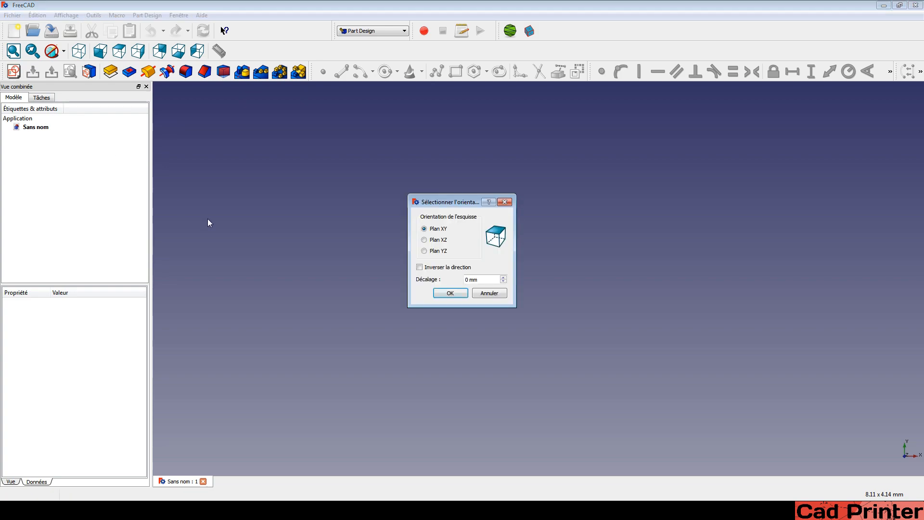
left_click(449, 292)
Sketch two concentric circles centred on the origin, with radii of about 22 mm and 11 mm, and close the sketch.
left_click(385, 71)
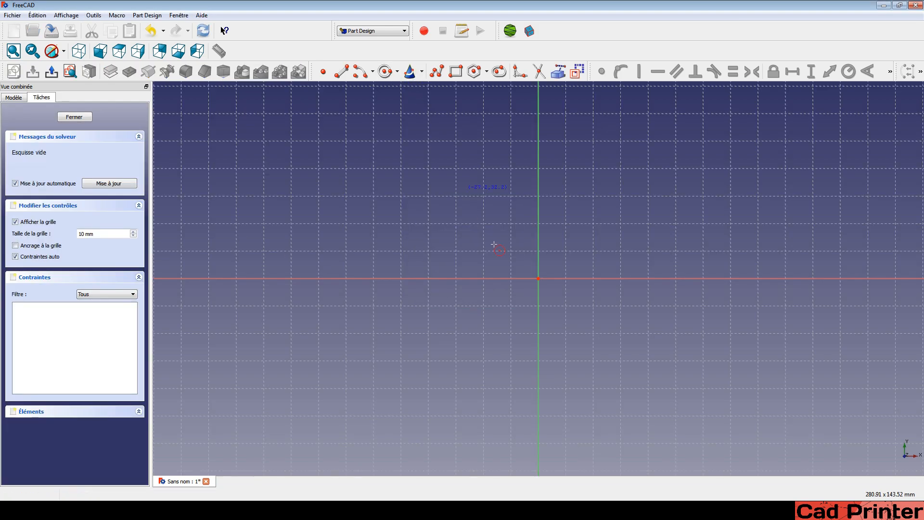
left_click(538, 278)
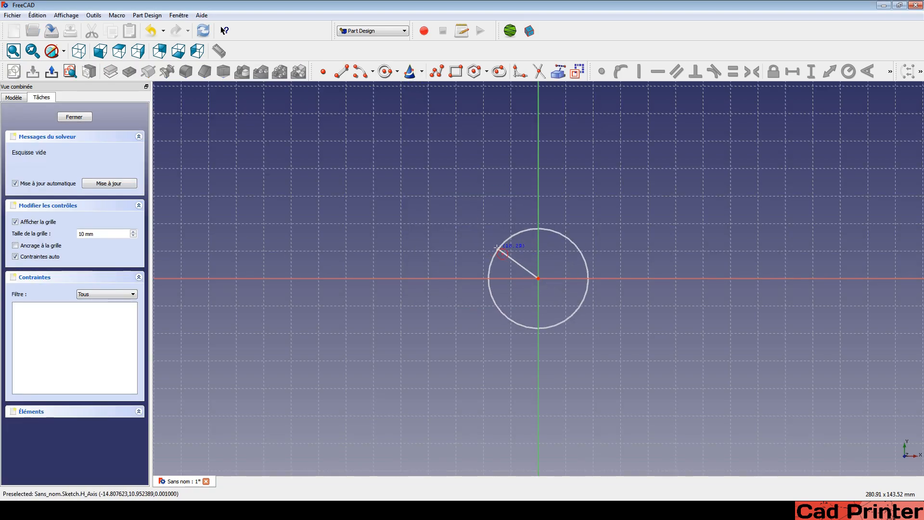
left_click(490, 243)
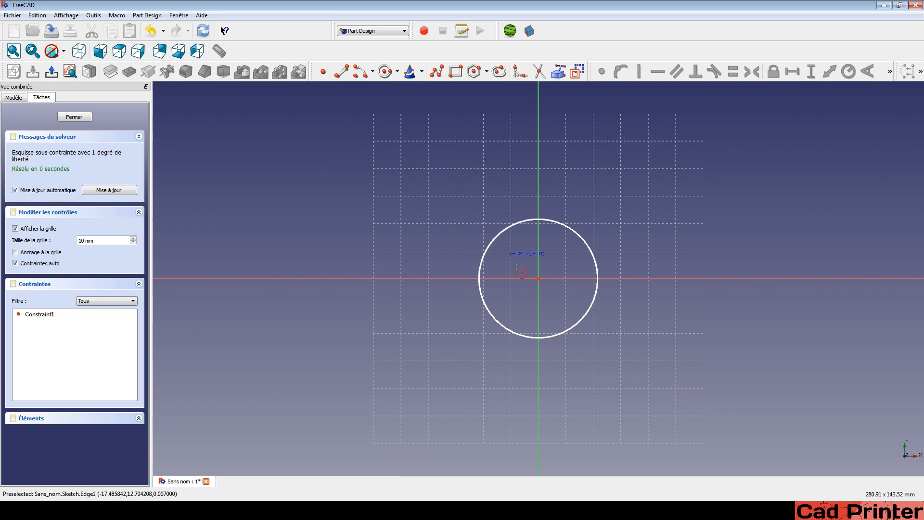
left_click(538, 277)
left_click(513, 259)
left_click(51, 76)
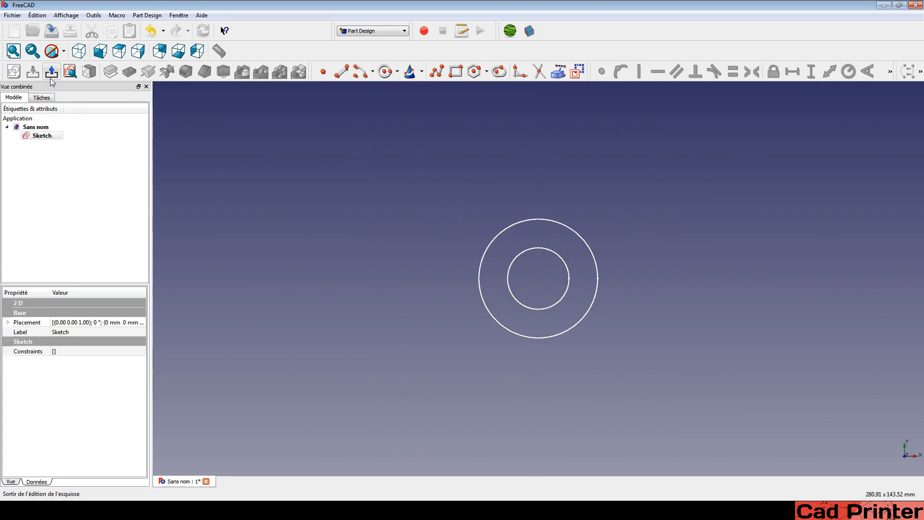
Pad the ring-shaped sketch to a length of 1000 mm.
left_click(110, 71)
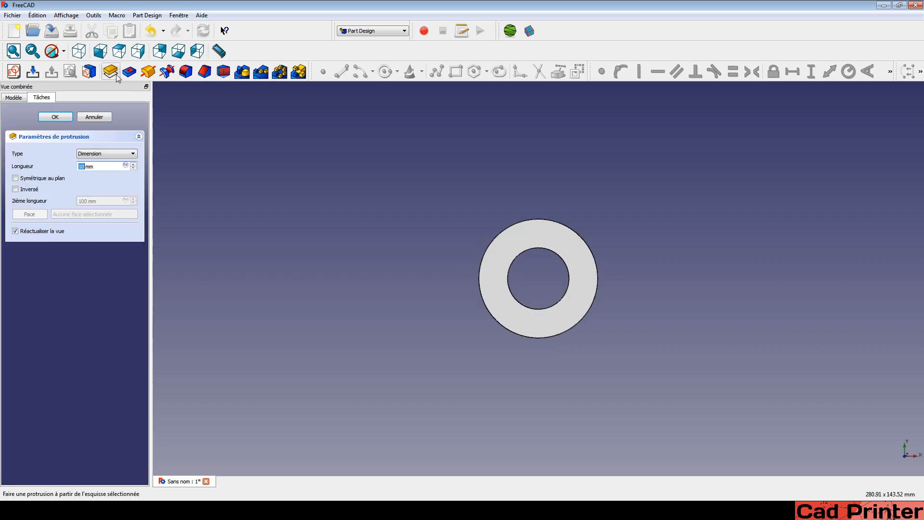
middle_click_drag(688, 224, 593, 281)
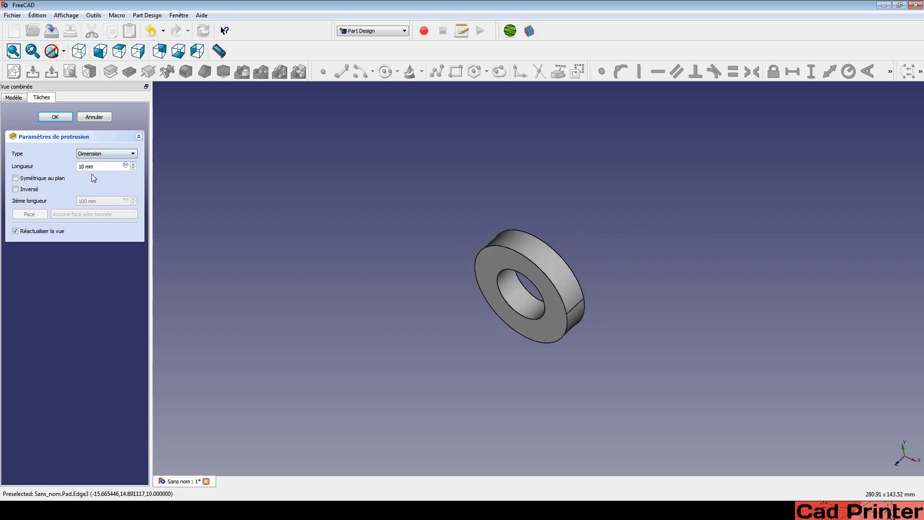
type("00")
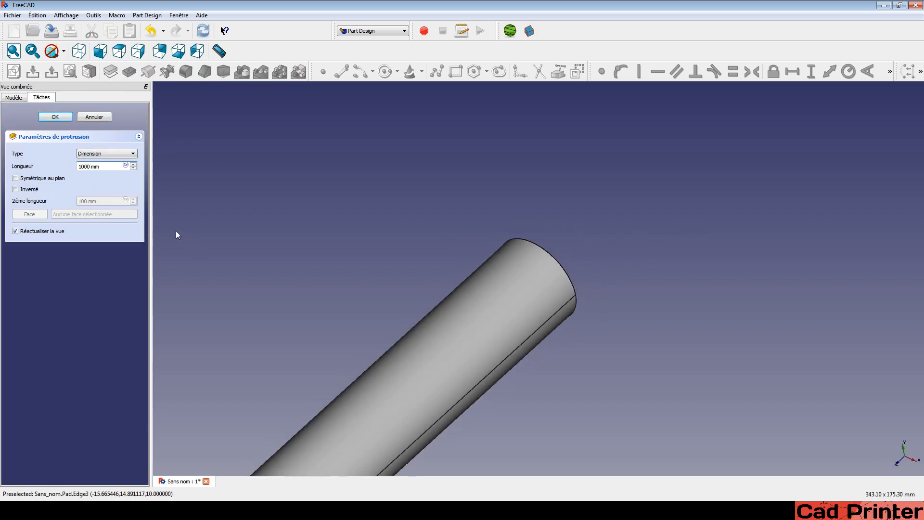
left_click(60, 117)
Try to start a sketch on the tube's curved outer face, and dismiss the attempt.
middle_click_drag(404, 353, 627, 119)
scroll(305, 298, "down", 3)
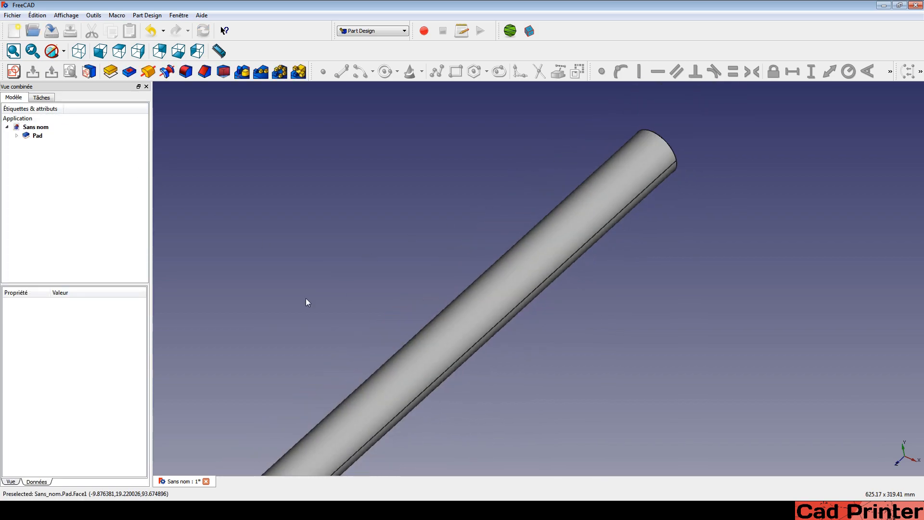
middle_click_drag(354, 307, 341, 332)
scroll(337, 328, "up", 1)
left_click(337, 328)
middle_click_drag(272, 264, 332, 273)
middle_click_drag(550, 273, 482, 330)
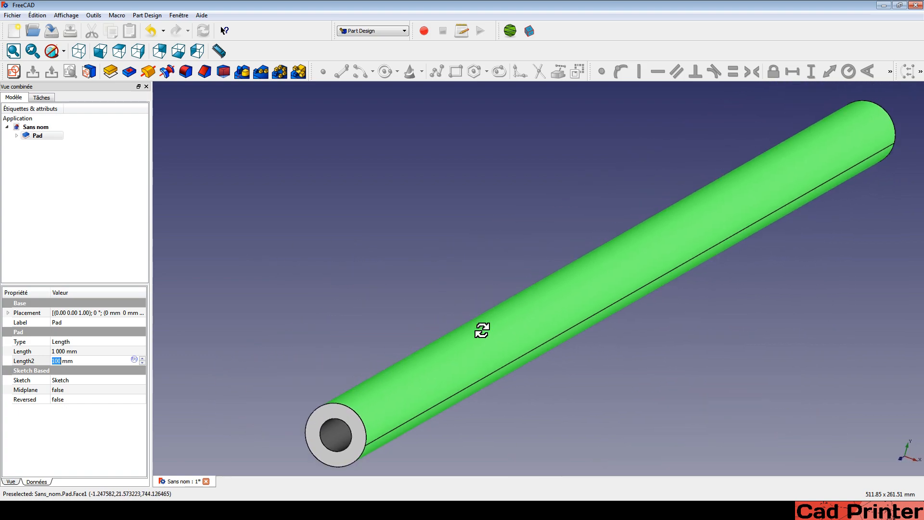
left_click(390, 301)
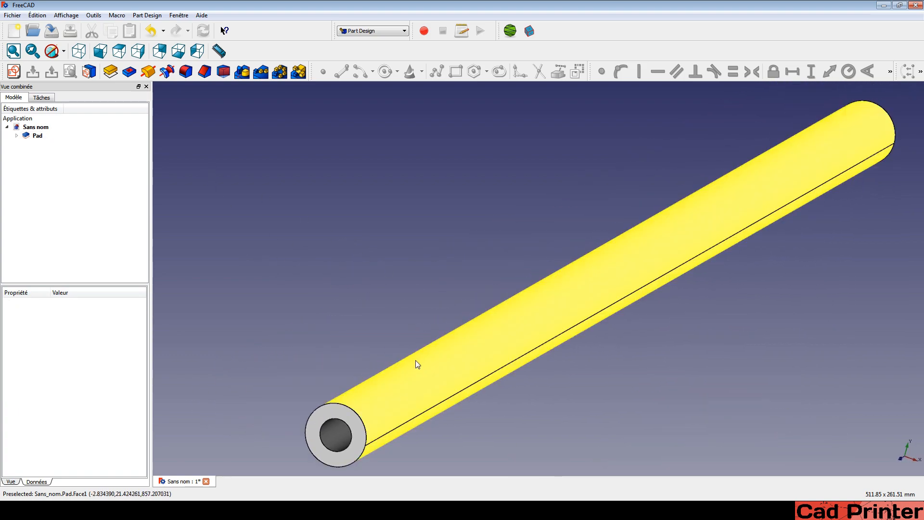
left_click(420, 368)
left_click(13, 72)
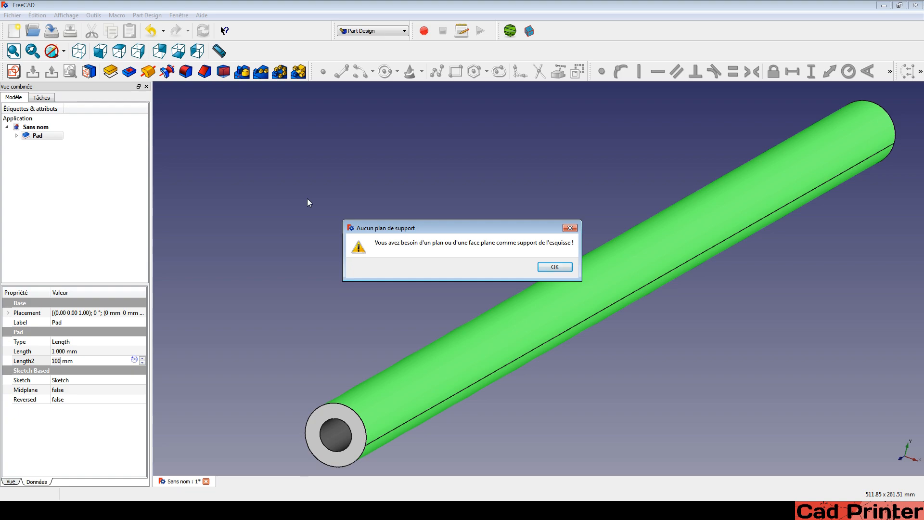
left_click(553, 267)
left_click(394, 335)
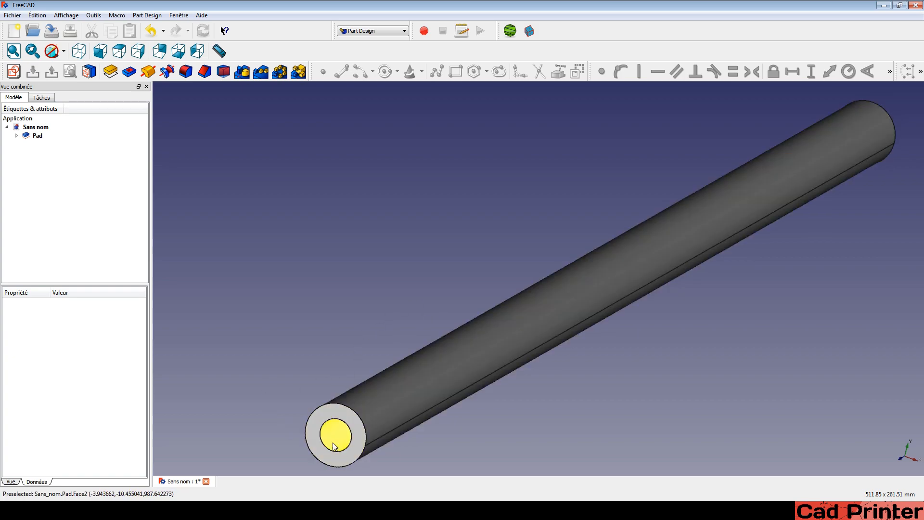
Start a new sketch on the tube's flat ring-shaped end face.
left_click(320, 454)
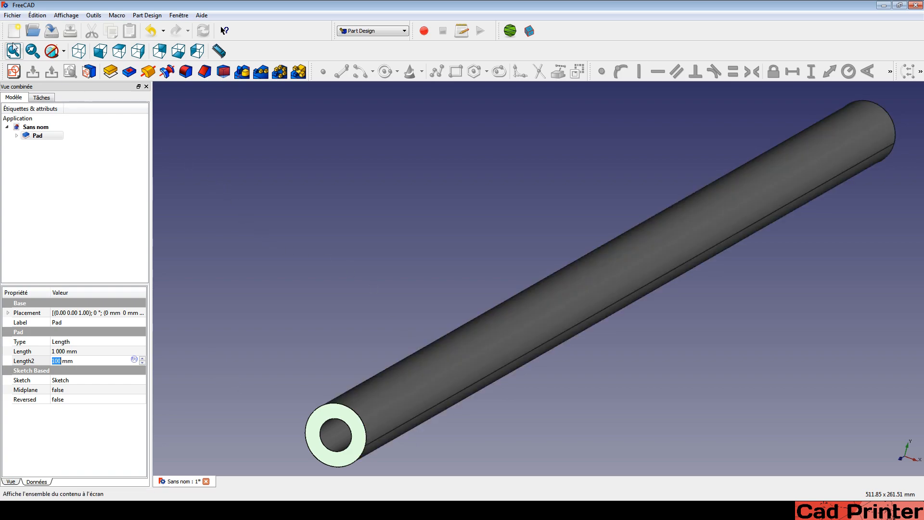
left_click(13, 72)
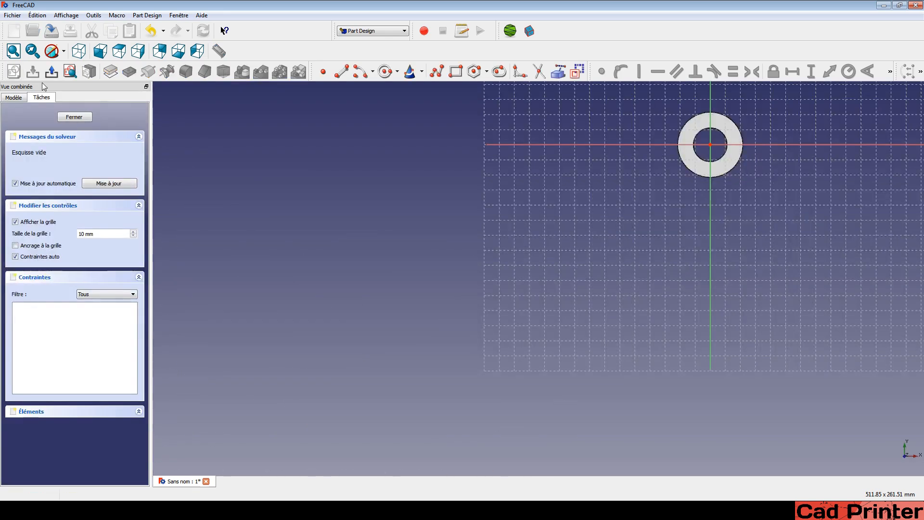
mouse_move(625, 130)
middle_mouse_down()
mouse_move(497, 252)
mouse_move(440, 265)
middle_mouse_up()
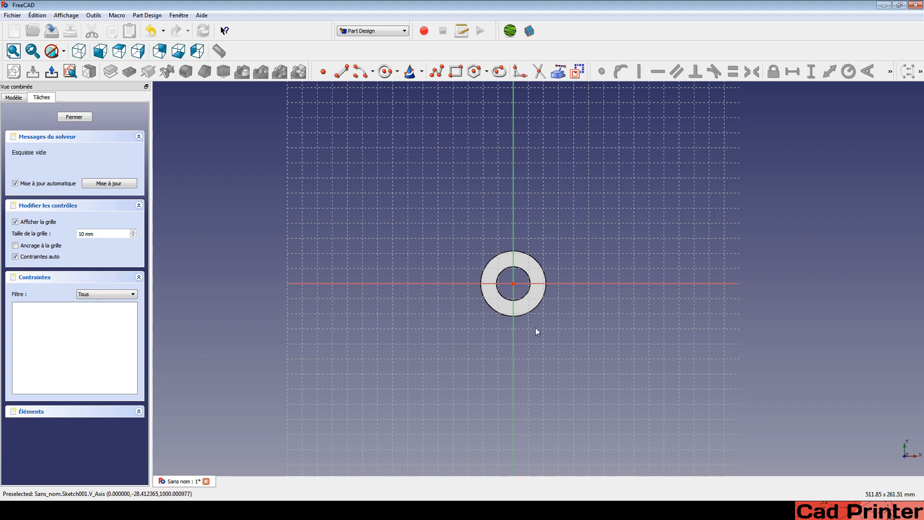
scroll(475, 165, "up", 3)
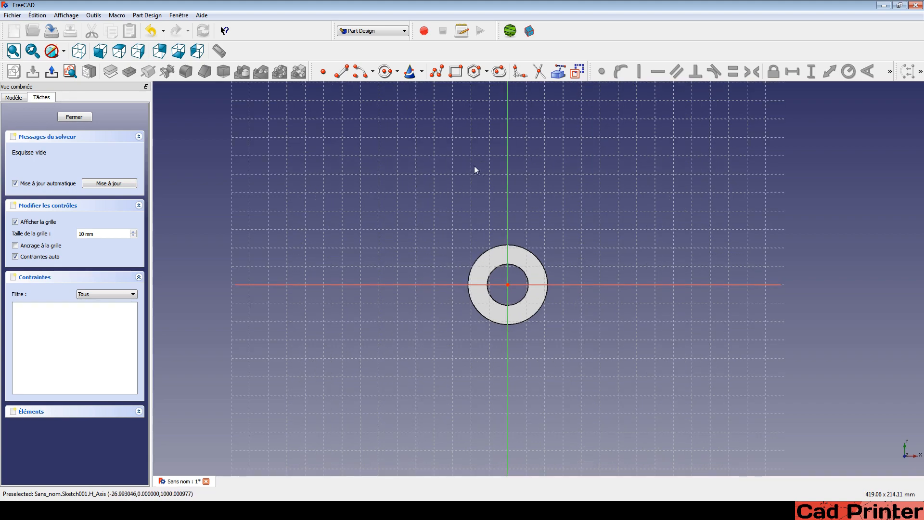
Sketch a rectangle of about 54 by 47 mm enclosing the tube's end face.
left_click(455, 72)
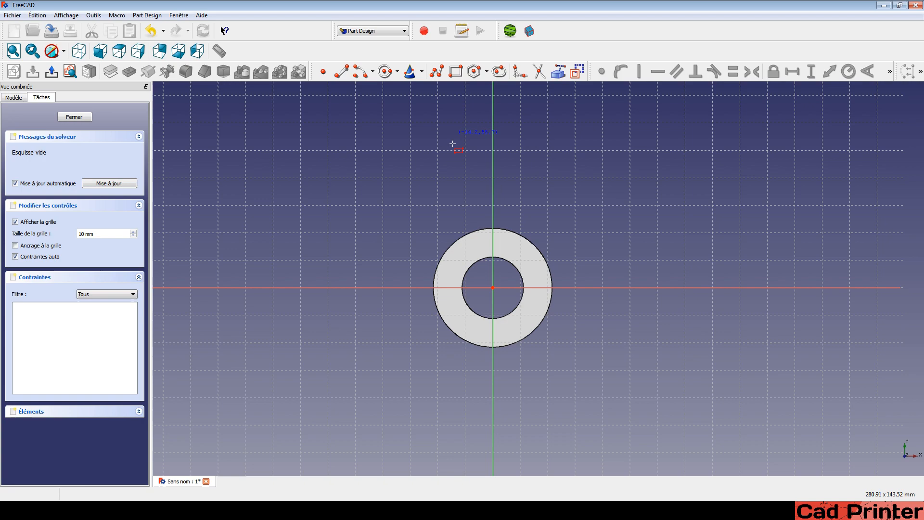
left_click(421, 224)
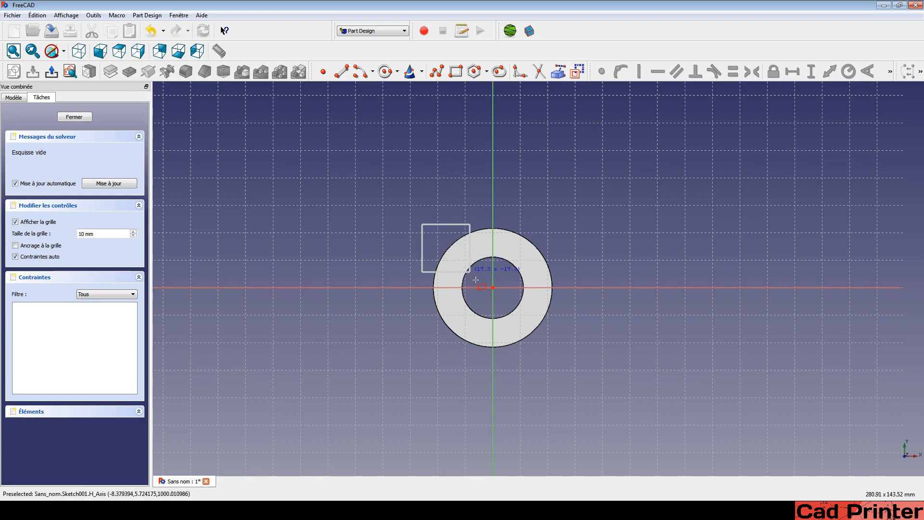
left_click(570, 354)
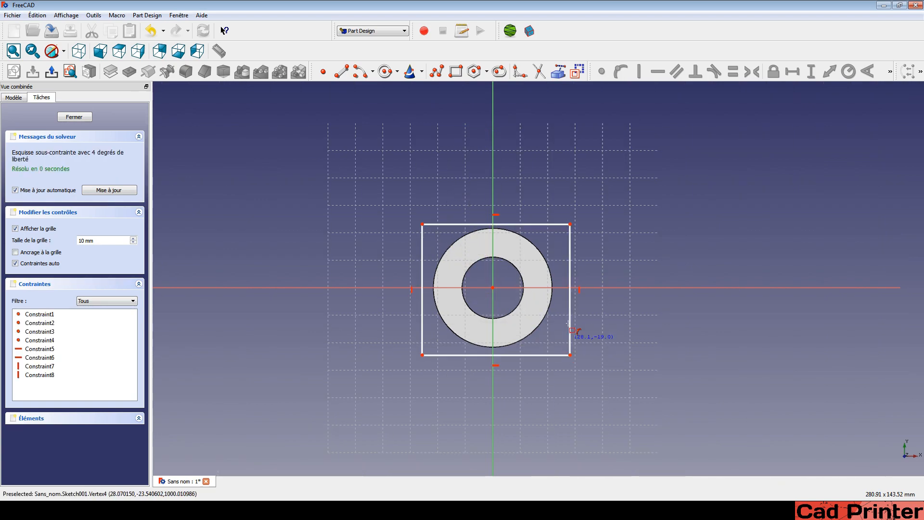
right_click(369, 217)
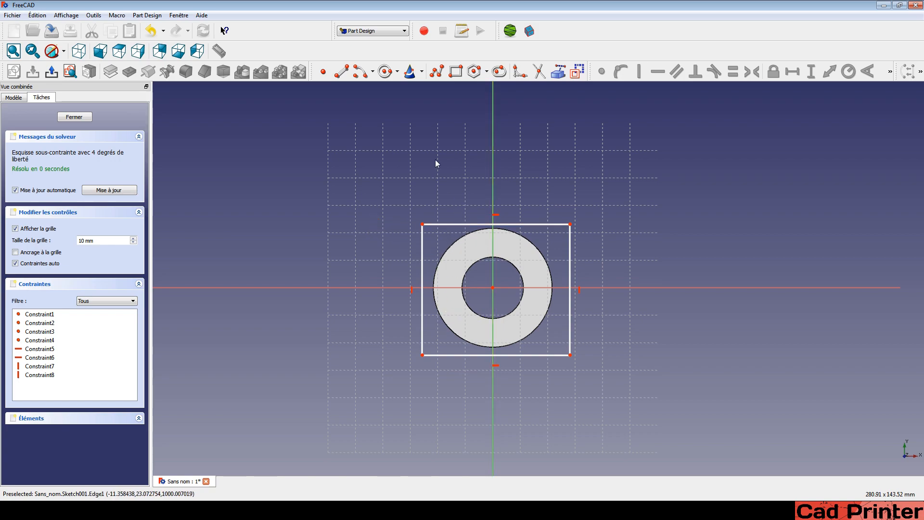
left_click(492, 98)
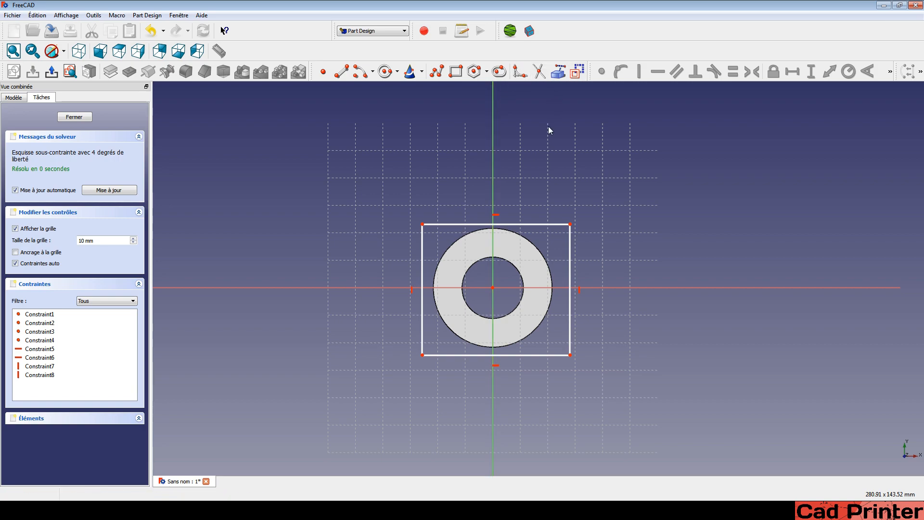
Link the tube's outer circular edge into the sketch as external geometry.
left_click(556, 73)
left_click(534, 245)
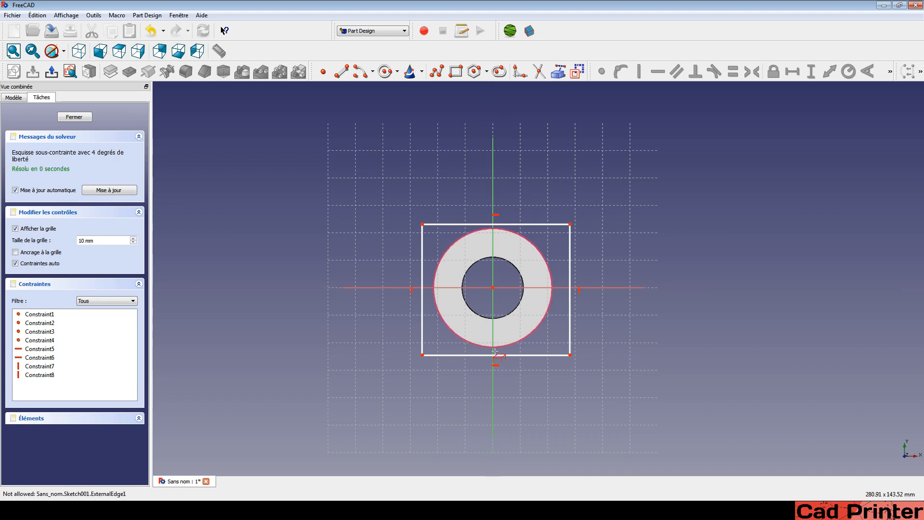
right_click(540, 198)
Constrain the rectangle's upper and right edges tangent to the linked outer circle.
left_click(463, 224)
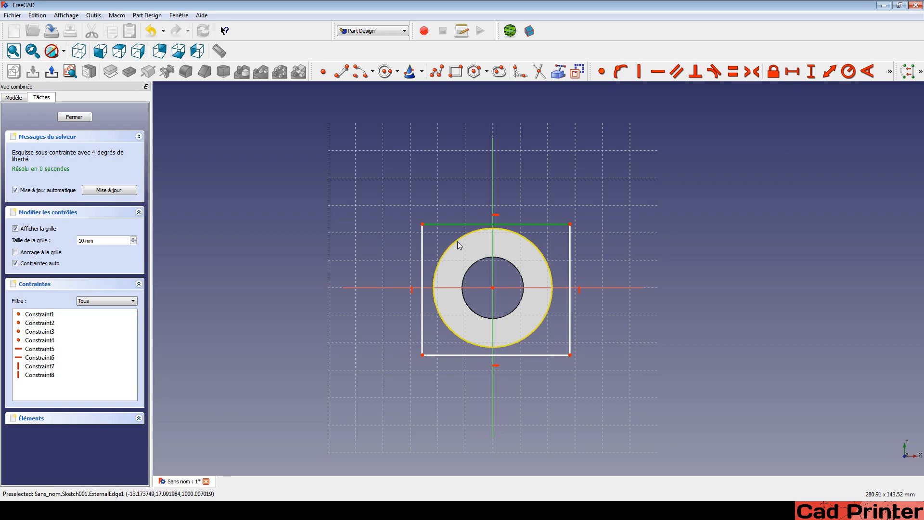
left_click(458, 242)
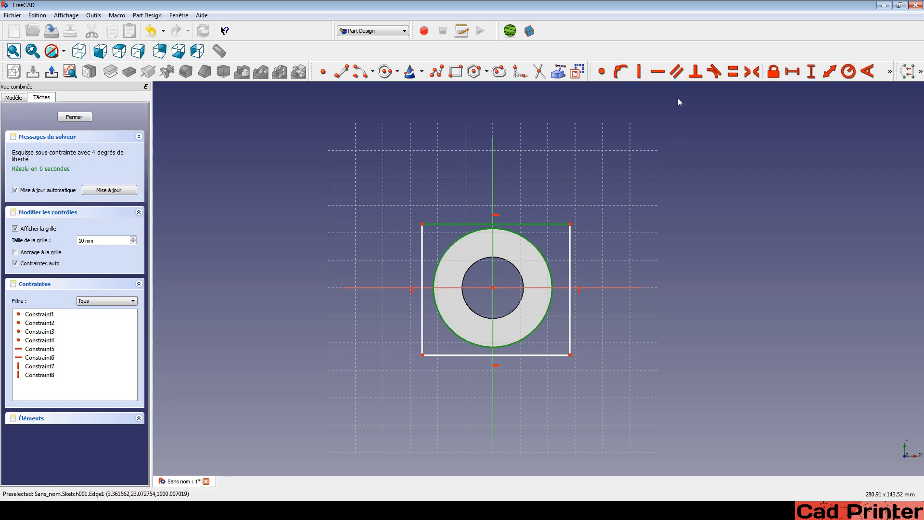
left_click(714, 71)
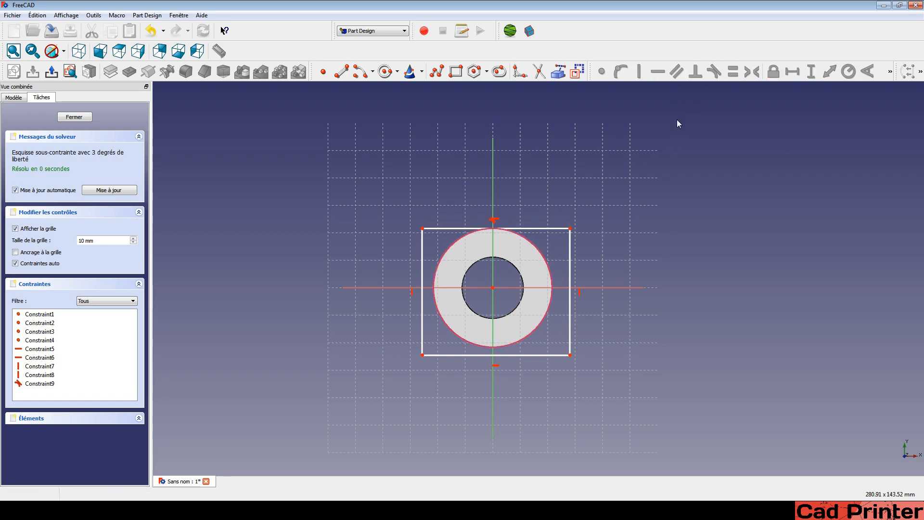
left_click(571, 267)
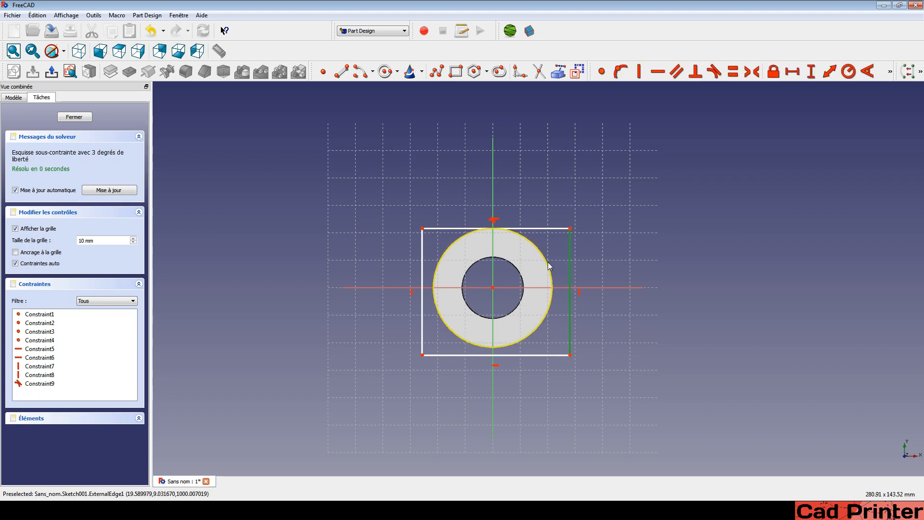
left_click(549, 265)
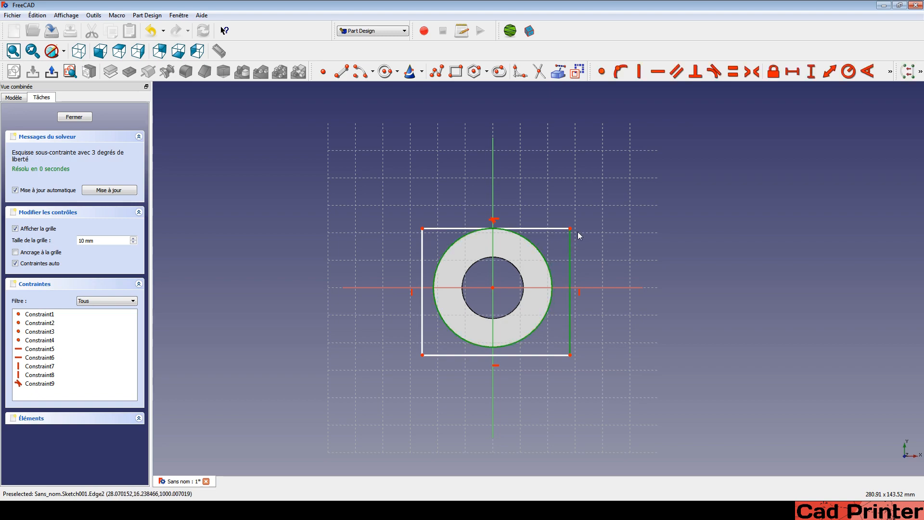
left_click(714, 72)
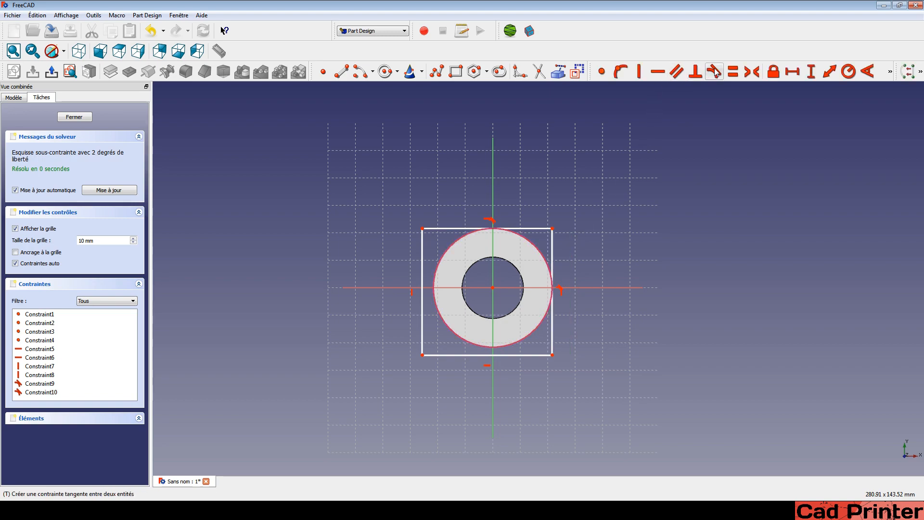
Constrain the rectangle's lower and left edges tangent to the linked outer circle, and close the sketch.
left_click(461, 358)
left_click(464, 343)
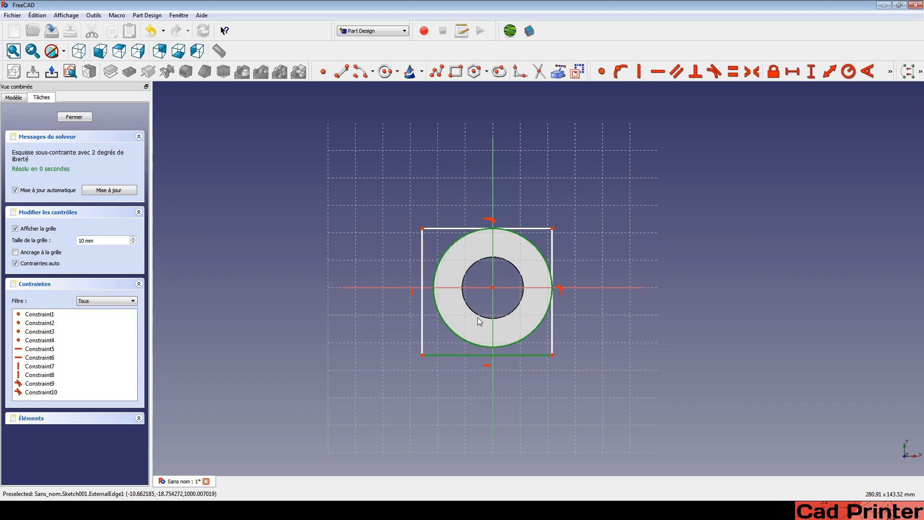
left_click(714, 72)
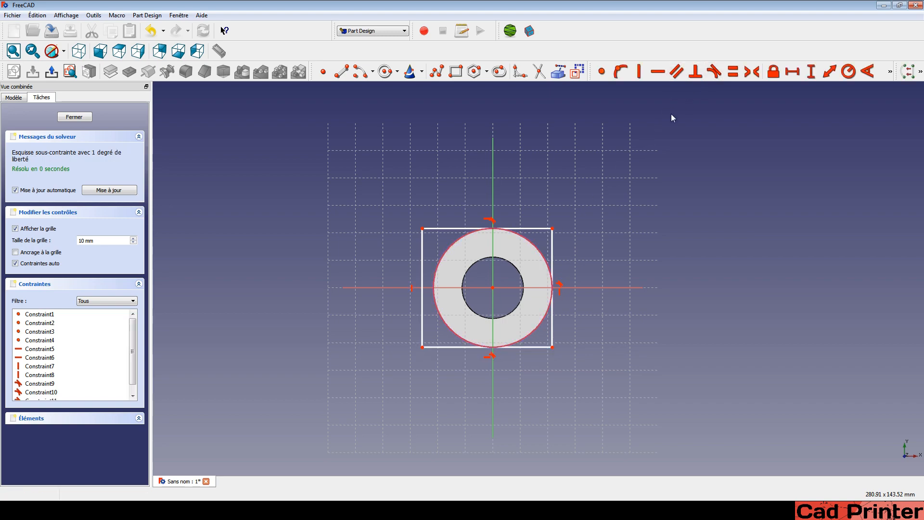
left_click(422, 261)
left_click(434, 265)
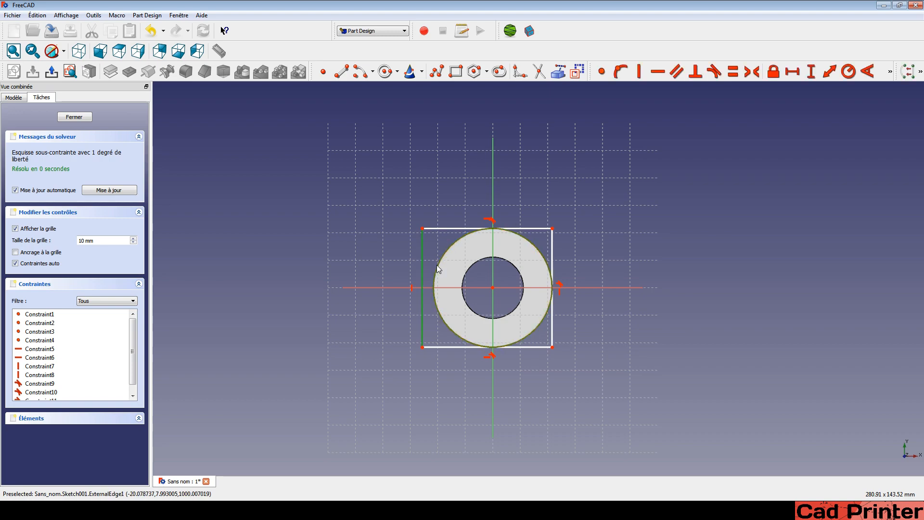
left_click(714, 72)
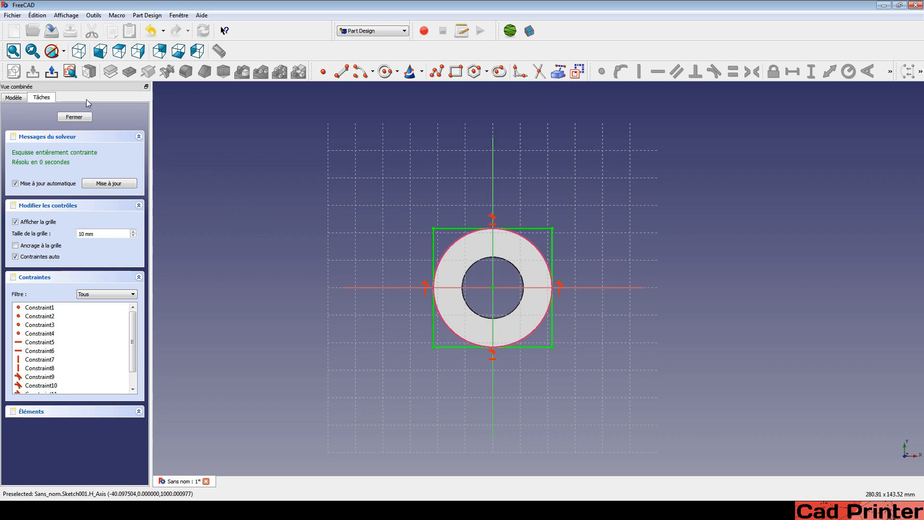
left_click(75, 117)
middle_click_drag(558, 235, 627, 272)
mouse_move(418, 266)
middle_mouse_down()
mouse_move(780, 263)
mouse_move(734, 217)
middle_mouse_up()
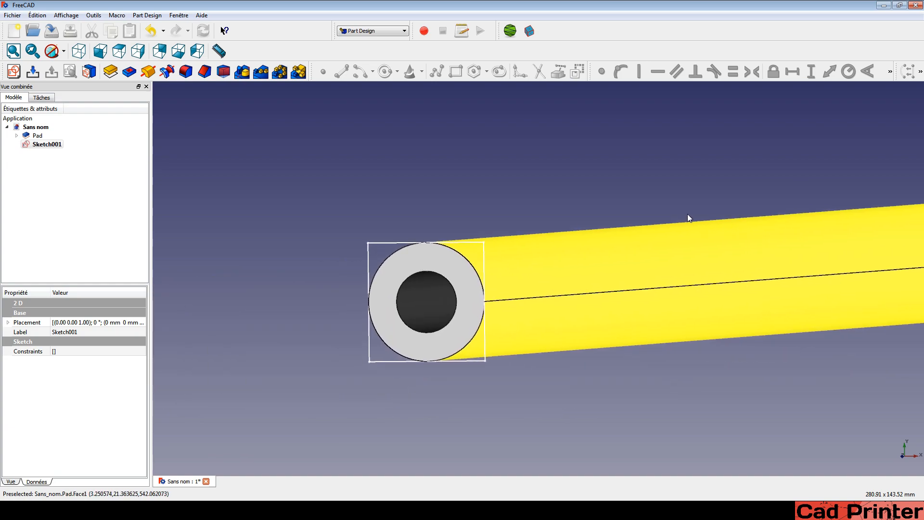
Extrude the square sketch on the tube's end as a 10 mm thick plate with the Pad tool.
left_click(503, 188)
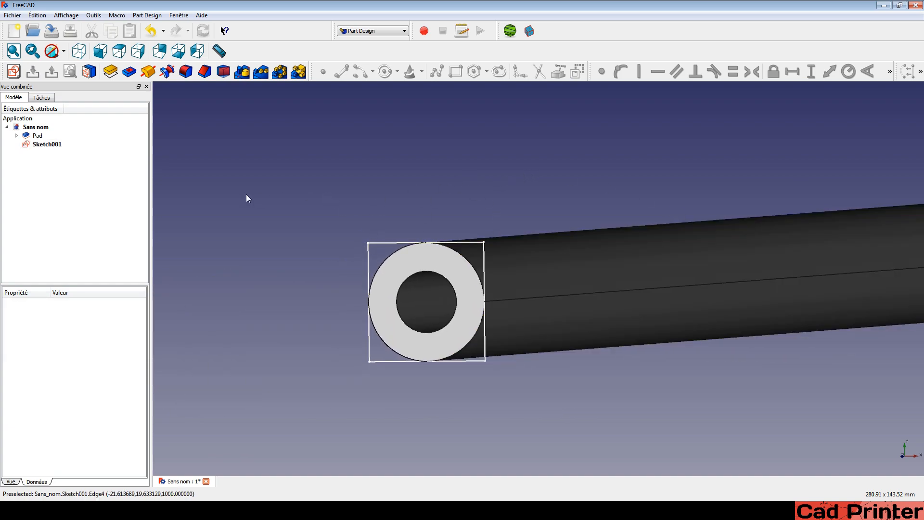
left_click(47, 144)
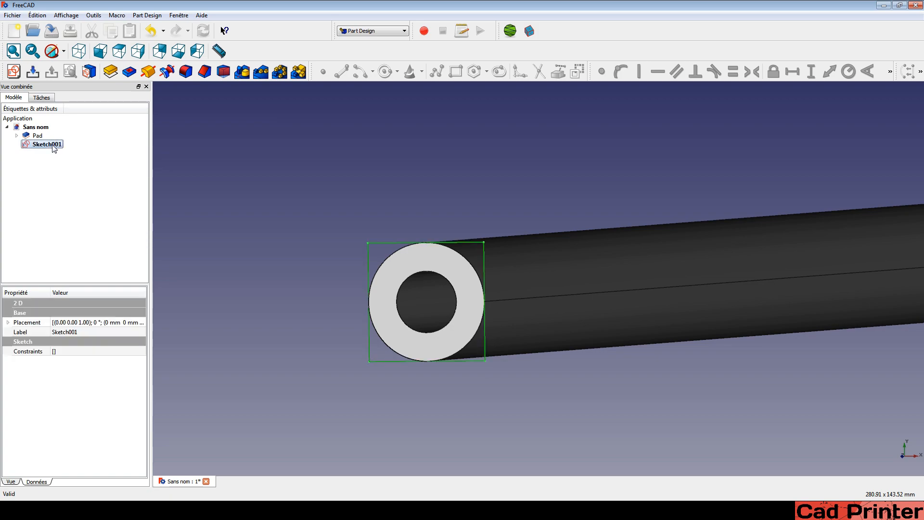
left_click(110, 71)
middle_click_drag(474, 162, 476, 168)
middle_click_drag(436, 248, 417, 206)
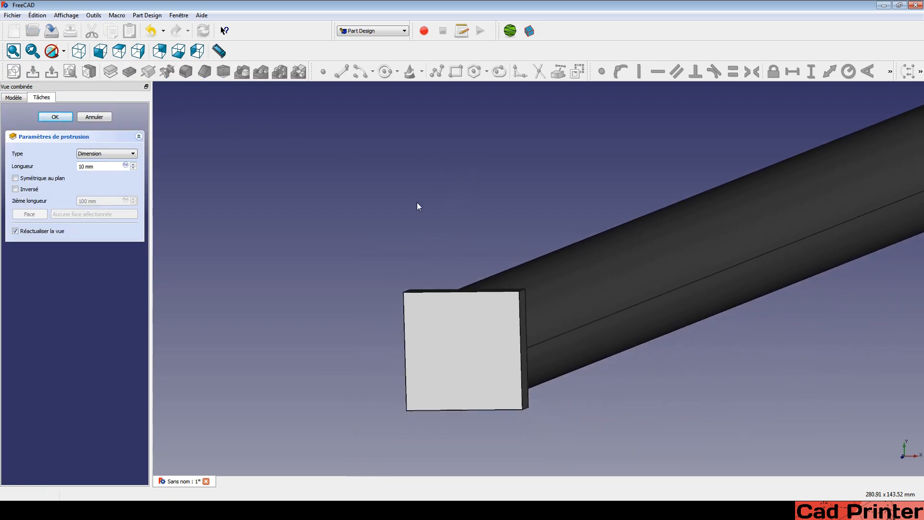
left_click(55, 117)
Create a new sketch on the square end plate's upper side face.
middle_click_drag(366, 308, 393, 360)
scroll(376, 282, "down", 3)
middle_click_drag(464, 371, 368, 343)
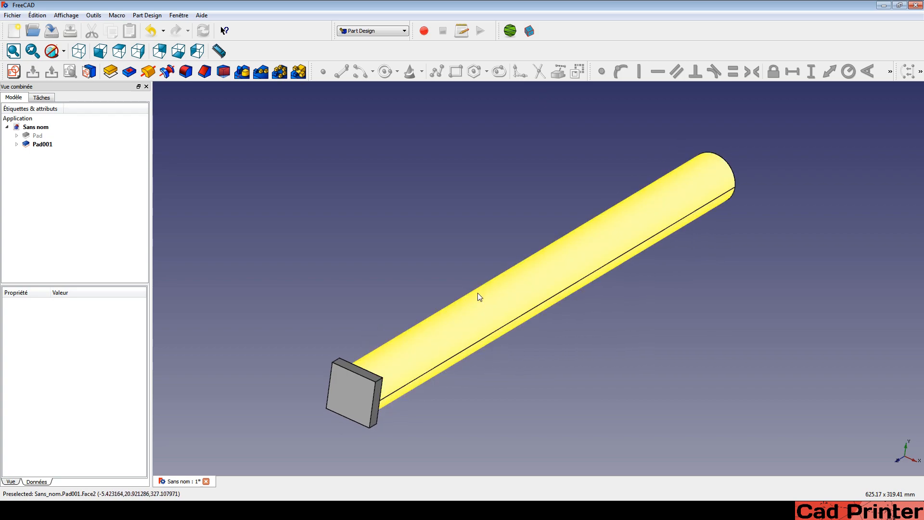
left_click(354, 367)
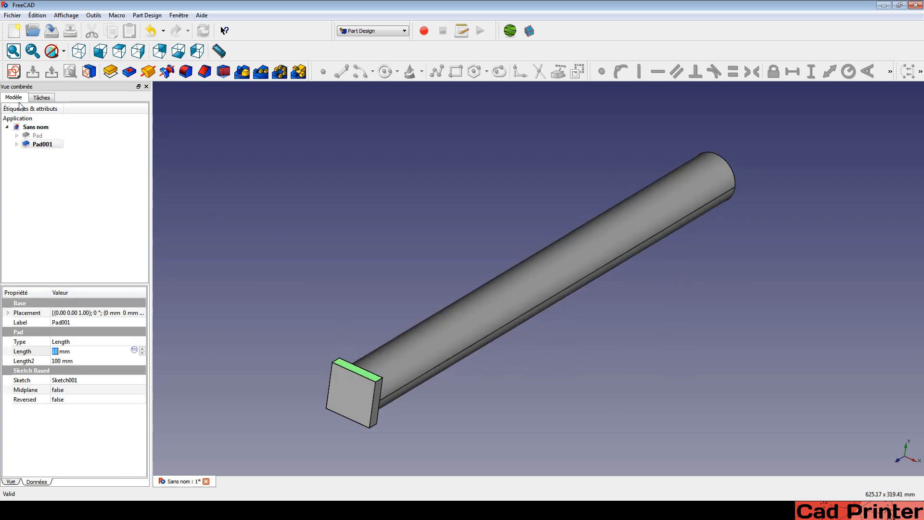
left_click(14, 71)
scroll(463, 194, "down", 2)
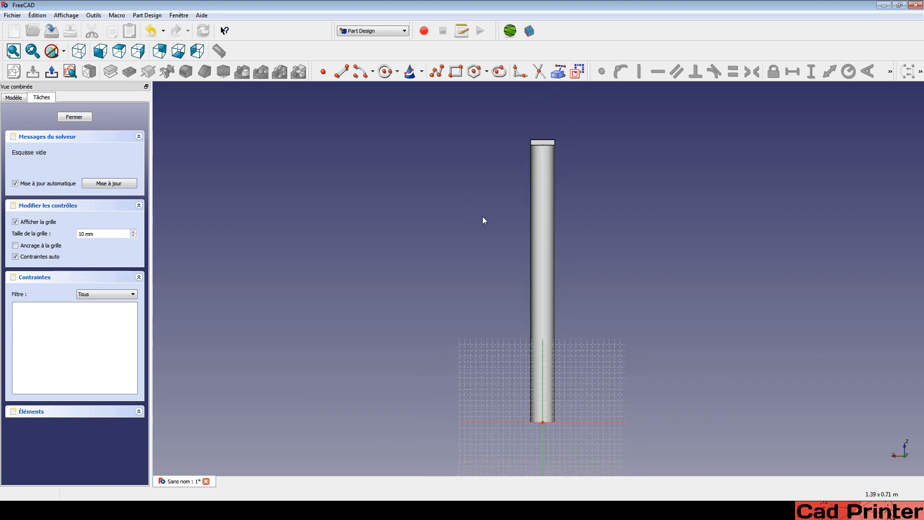
Sketch a circle of about 12 mm radius centred on the vertical axis, over the tube's body.
mouse_move(480, 216)
middle_mouse_down()
mouse_move(411, 165)
mouse_move(414, 179)
middle_mouse_up()
middle_click_drag(428, 293, 408, 223)
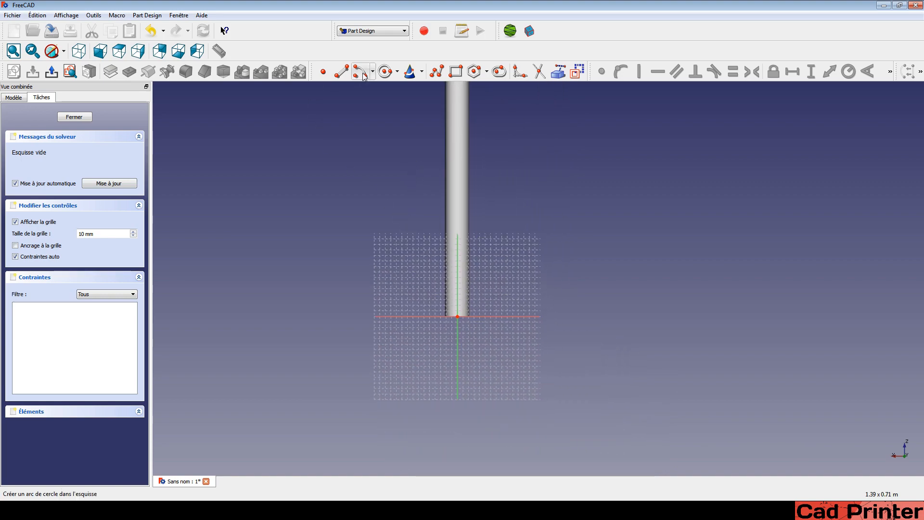
left_click(384, 71)
scroll(464, 273, "up", 3)
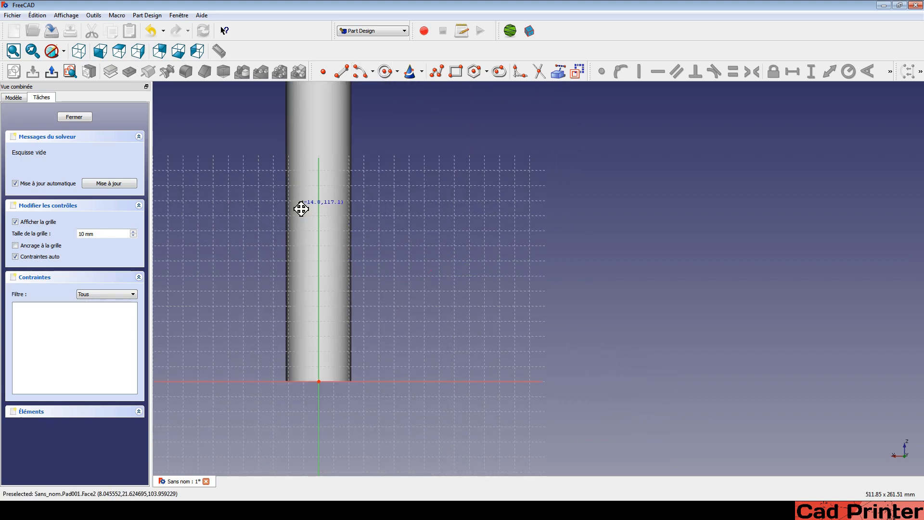
middle_click_drag(327, 199, 406, 206)
left_click(396, 205)
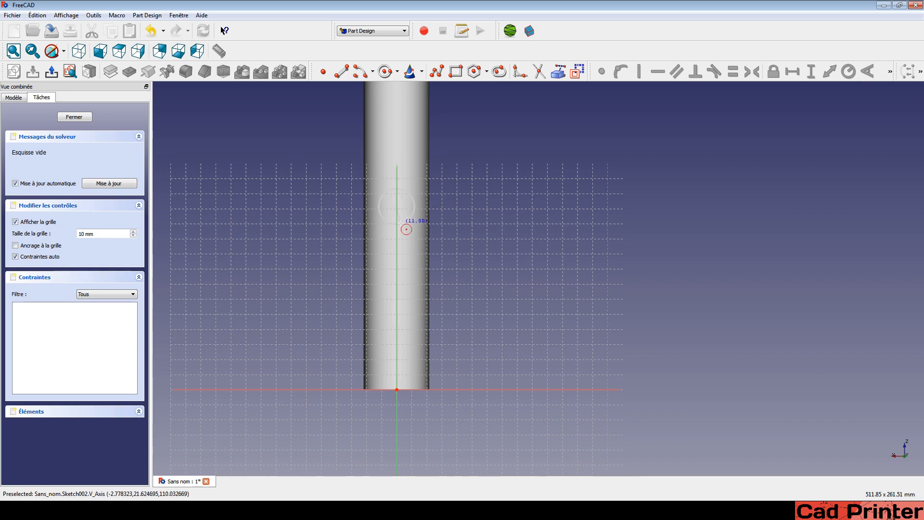
left_click(400, 223)
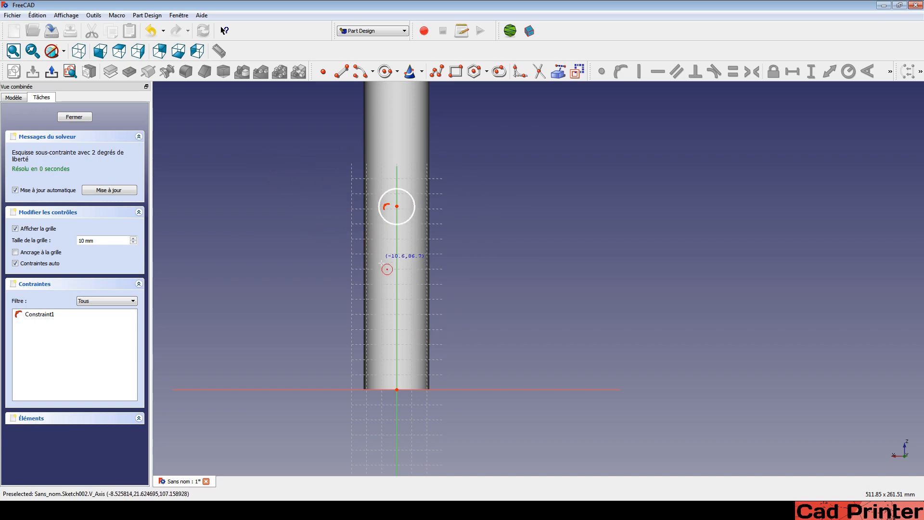
Move the circle along the vertical axis towards the square plate, leaving room below it on the tube.
middle_click_drag(375, 139, 370, 311)
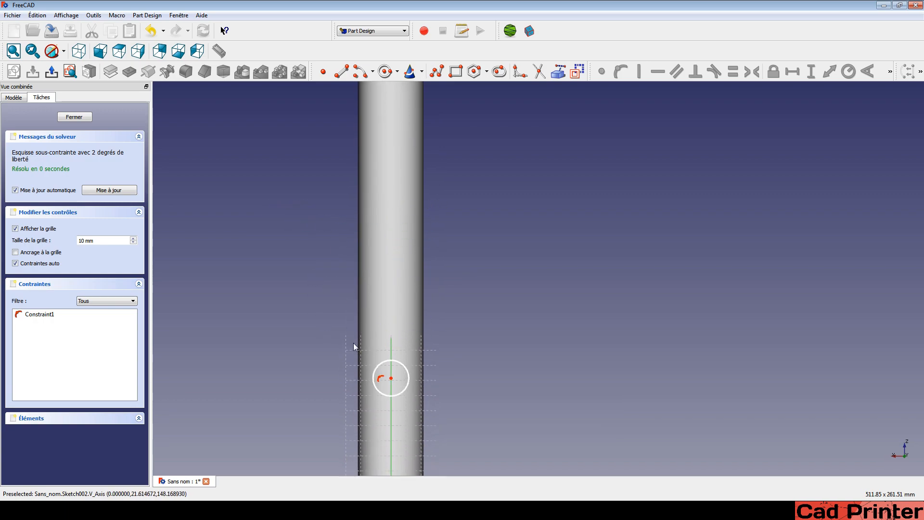
middle_click_drag(387, 387, 388, 215)
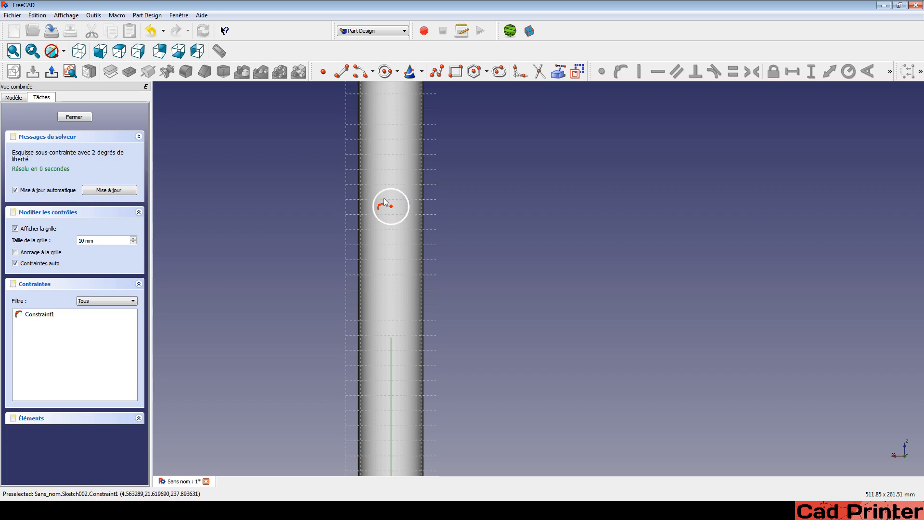
scroll(383, 198, "down", 4)
middle_click_drag(461, 196, 428, 280)
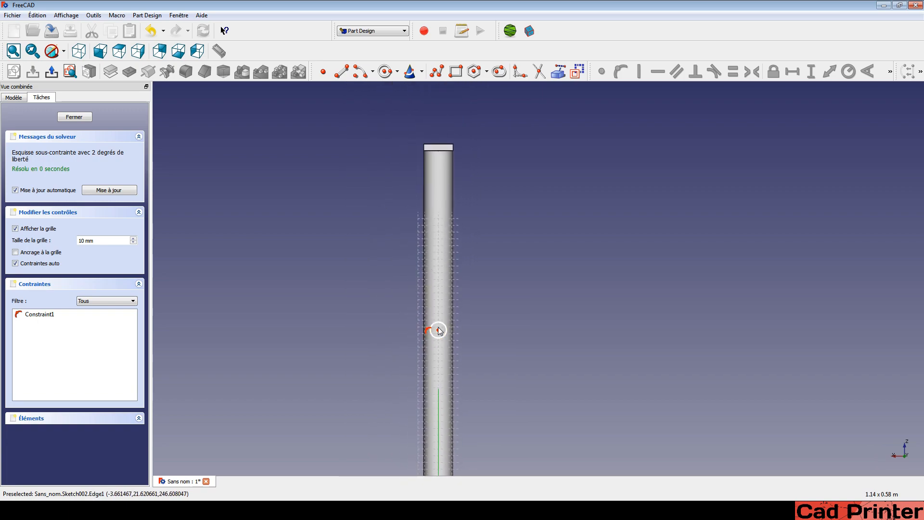
left_click_drag(440, 332, 439, 188)
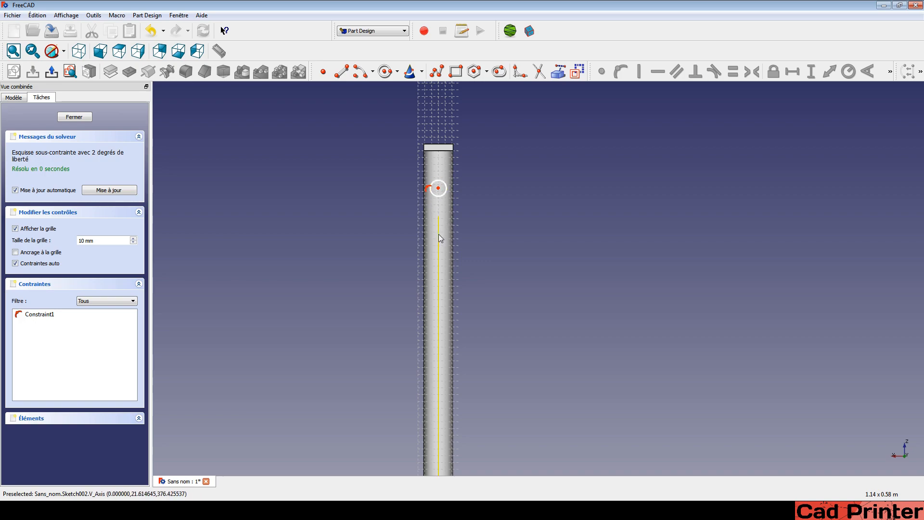
mouse_move(439, 239)
middle_mouse_down()
mouse_move(425, 215)
mouse_move(420, 263)
middle_mouse_up()
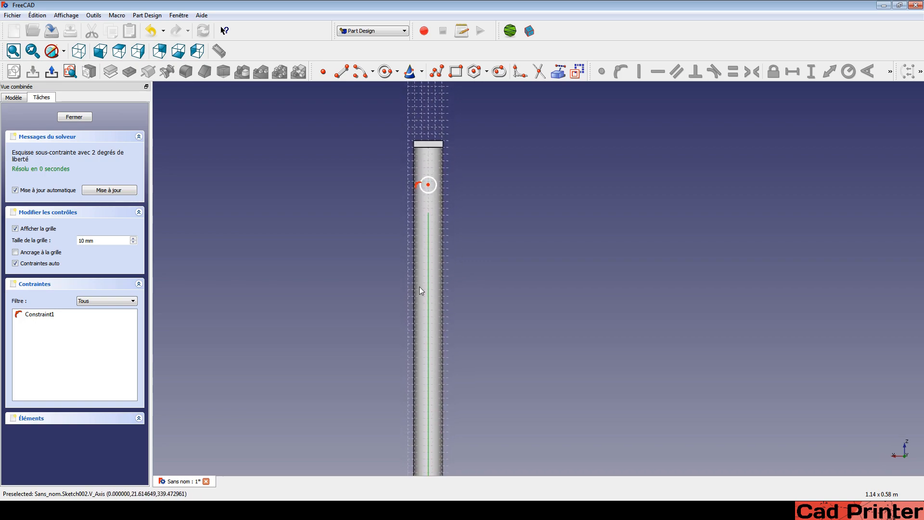
left_click_drag(433, 191, 433, 292)
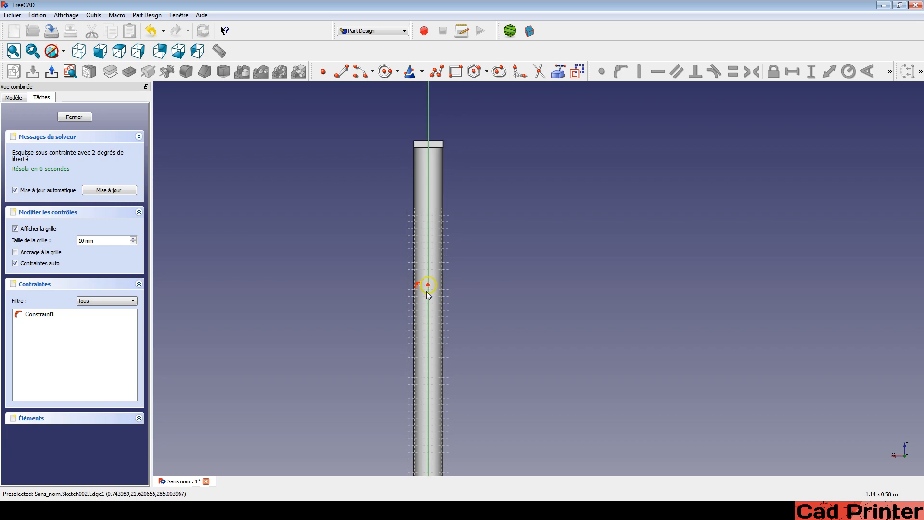
mouse_move(428, 285)
left_mouse_down()
mouse_move(429, 358)
mouse_move(427, 264)
left_mouse_up()
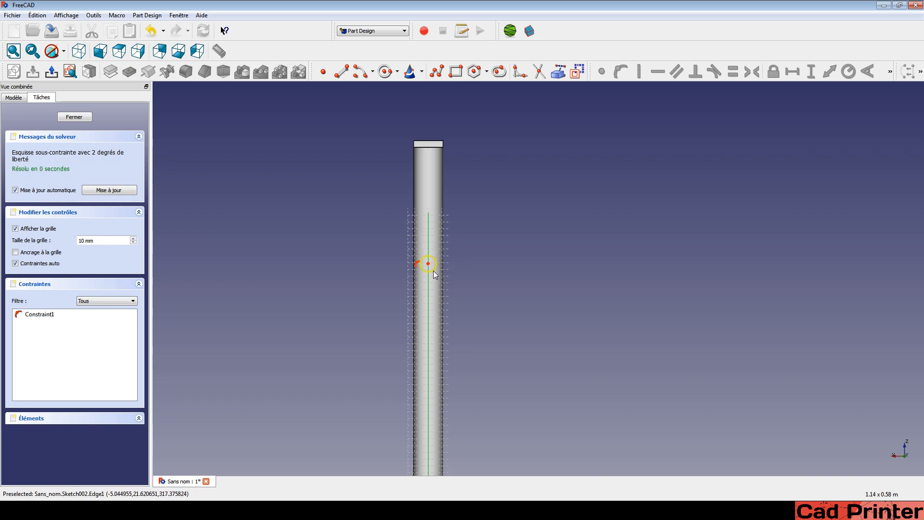
Sketch a second, larger circle on the vertical axis, farther from the square plate, and close the sketch.
left_click(385, 71)
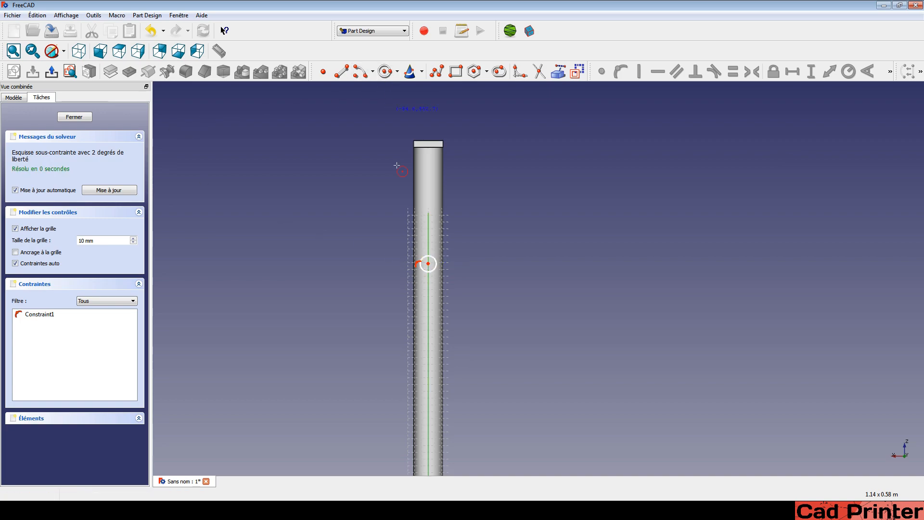
left_click(427, 345)
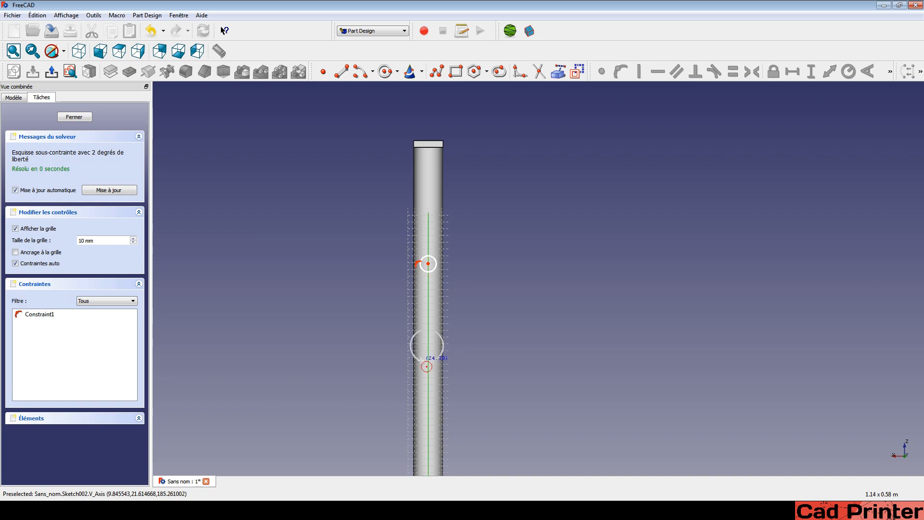
left_click(426, 358)
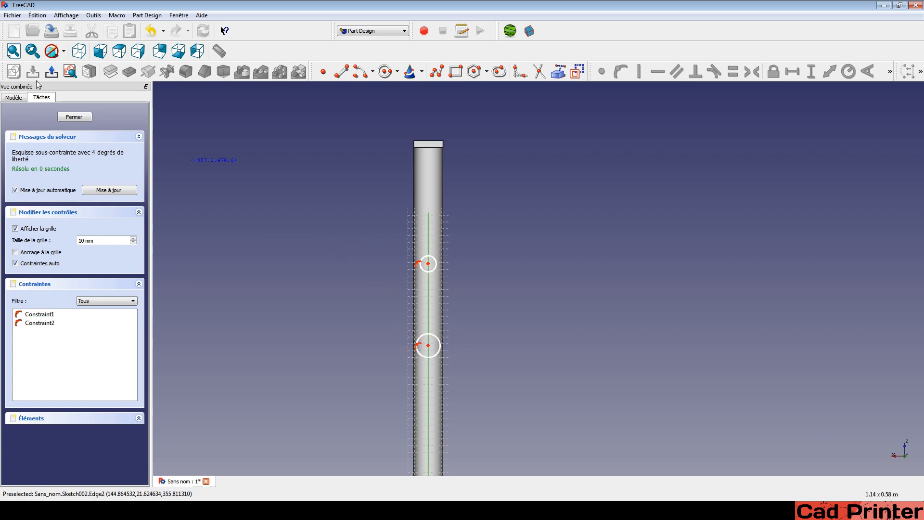
left_click(52, 72)
Cut the two-circle sketch into the tube as a 5 mm deep pocket.
middle_click_drag(557, 278, 608, 189)
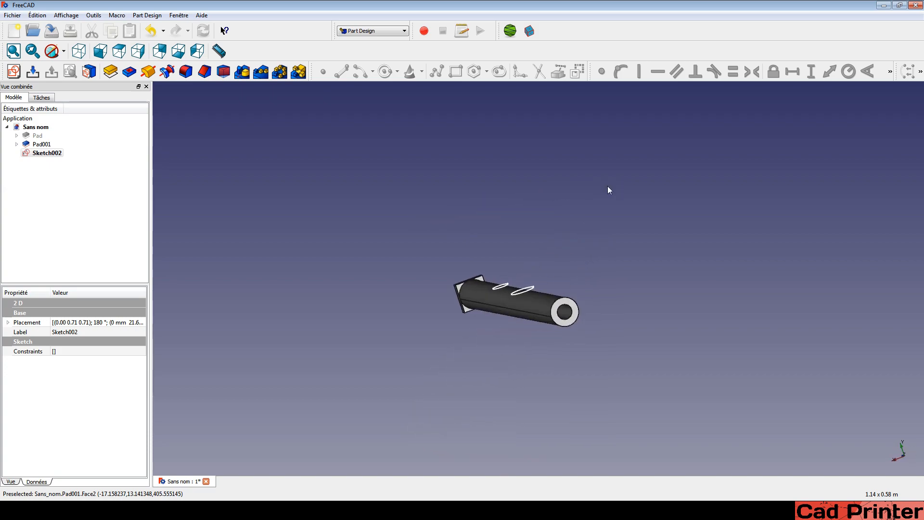
scroll(492, 281, "up", 3)
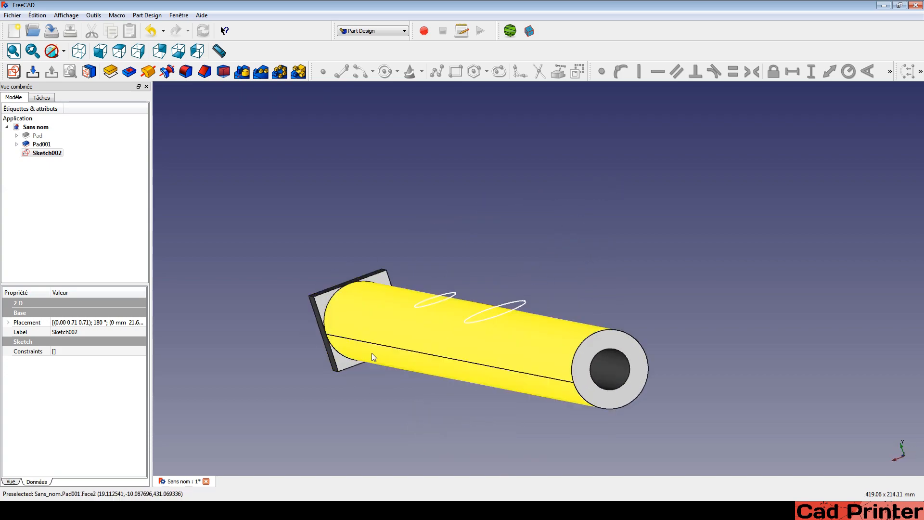
scroll(425, 340, "up", 2)
middle_click_drag(523, 266, 548, 259)
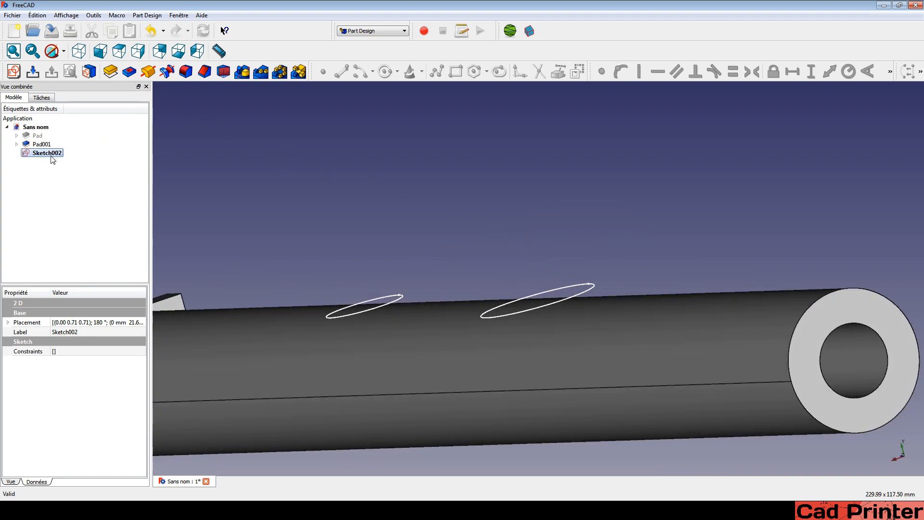
left_click(154, 167)
left_click(41, 153)
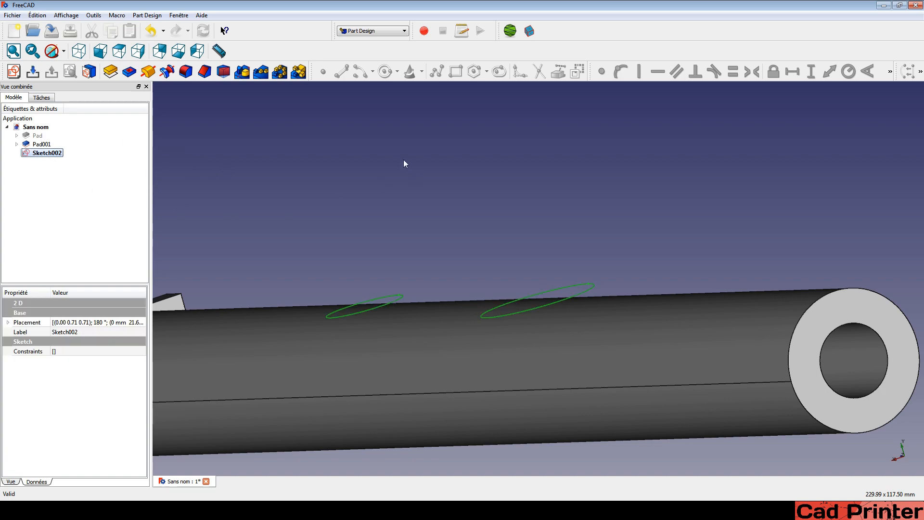
left_click(130, 71)
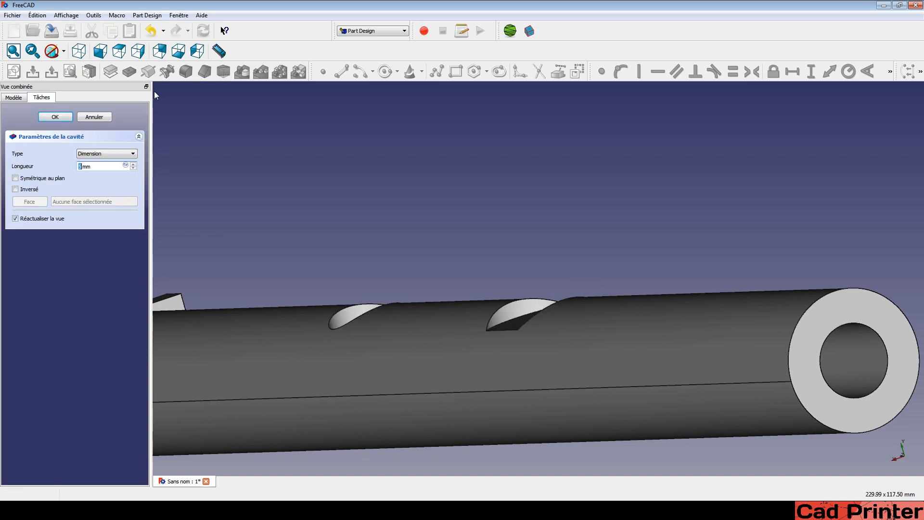
middle_click_drag(337, 183, 353, 169)
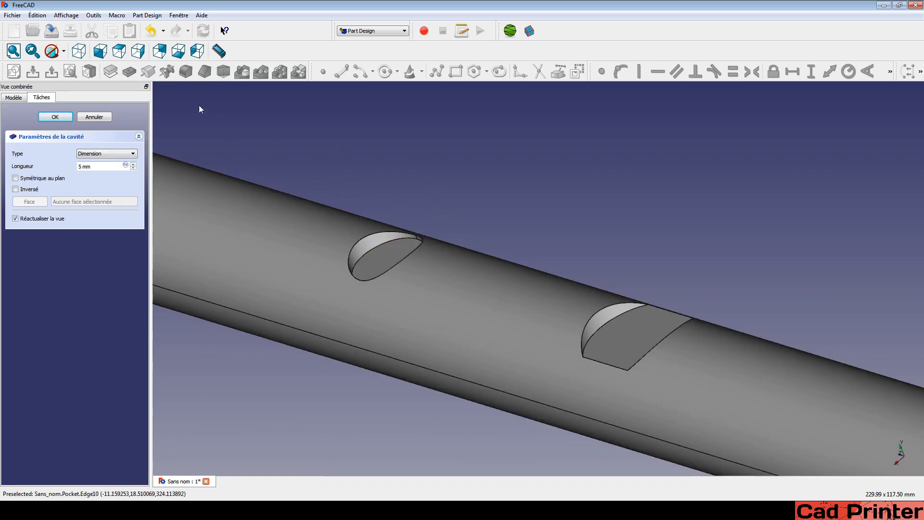
Increase the pocket depth to 47 mm to cut both holes right through the tube, and accept the feature.
left_click(133, 165)
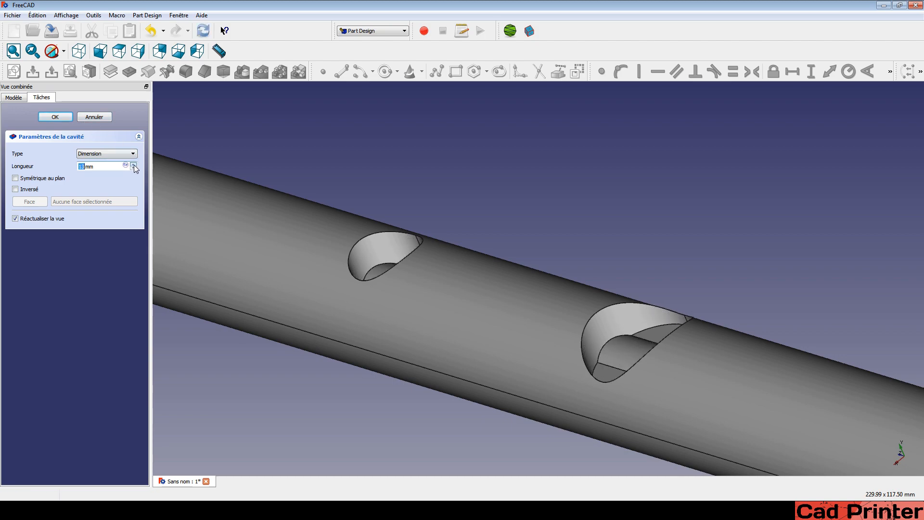
left_click(134, 165)
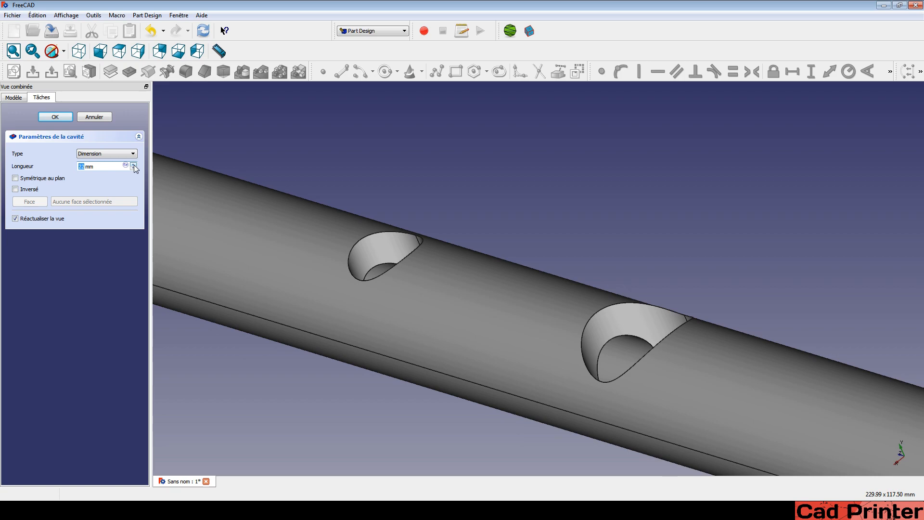
left_click(134, 164)
middle_click_drag(312, 186, 384, 222)
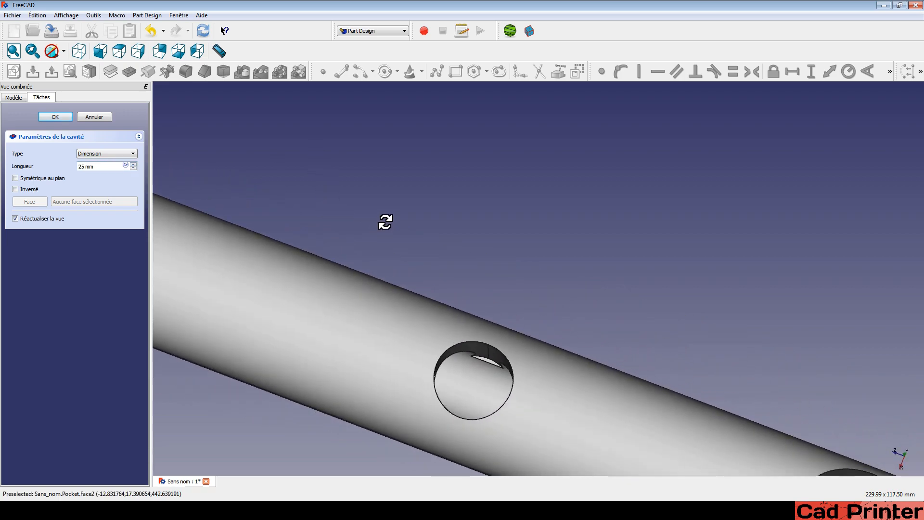
left_click(133, 164)
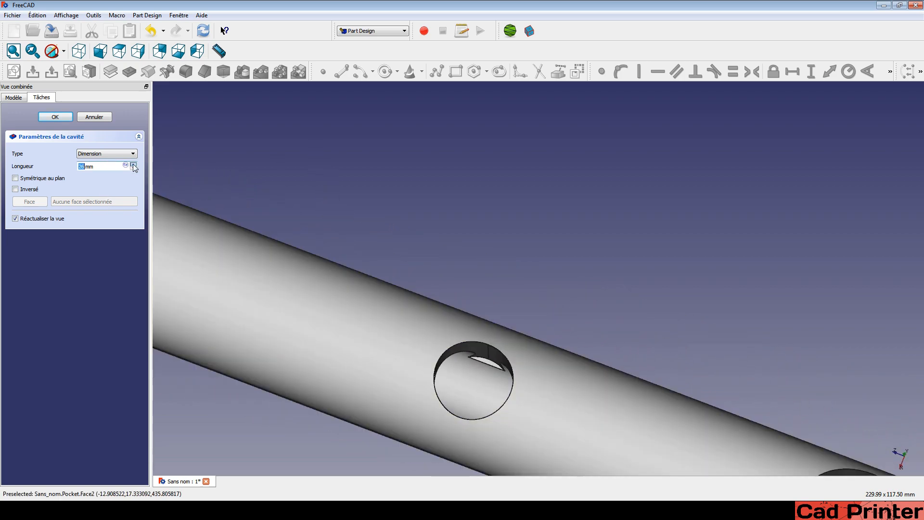
left_click(133, 164)
left_click(133, 165)
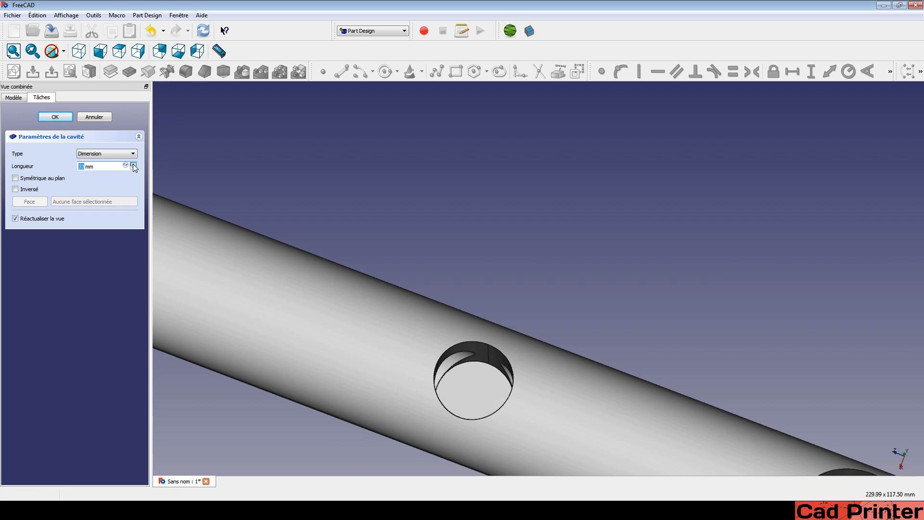
left_click(134, 165)
left_click(134, 164)
left_click(134, 164)
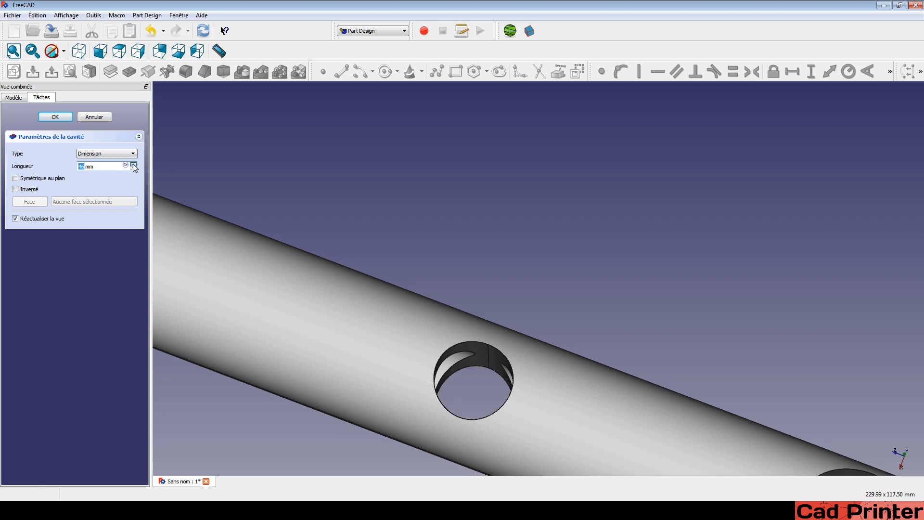
middle_click_drag(392, 217, 404, 138)
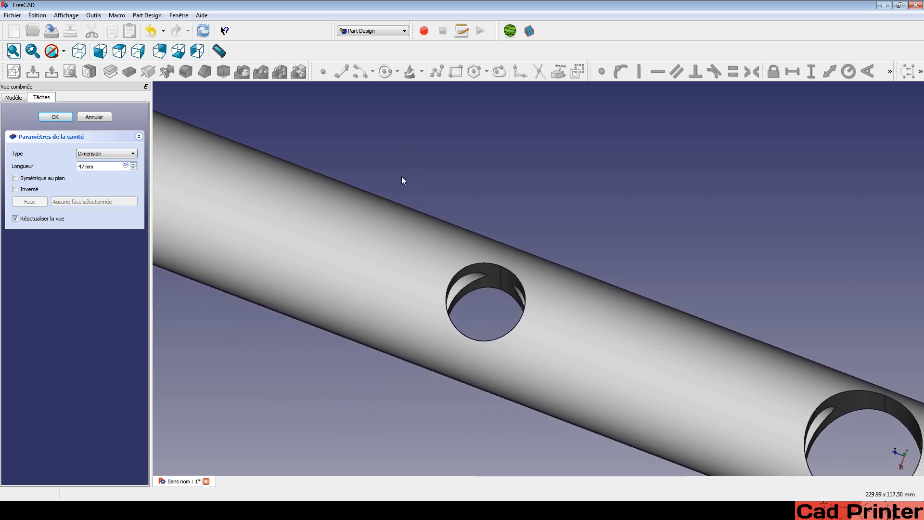
left_click(59, 116)
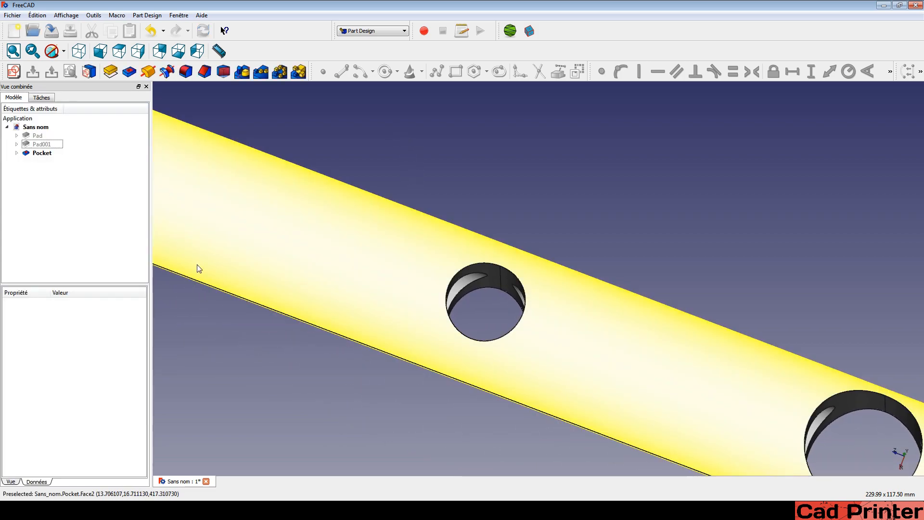
scroll(331, 380, "down", 3)
middle_click_drag(361, 388, 330, 326)
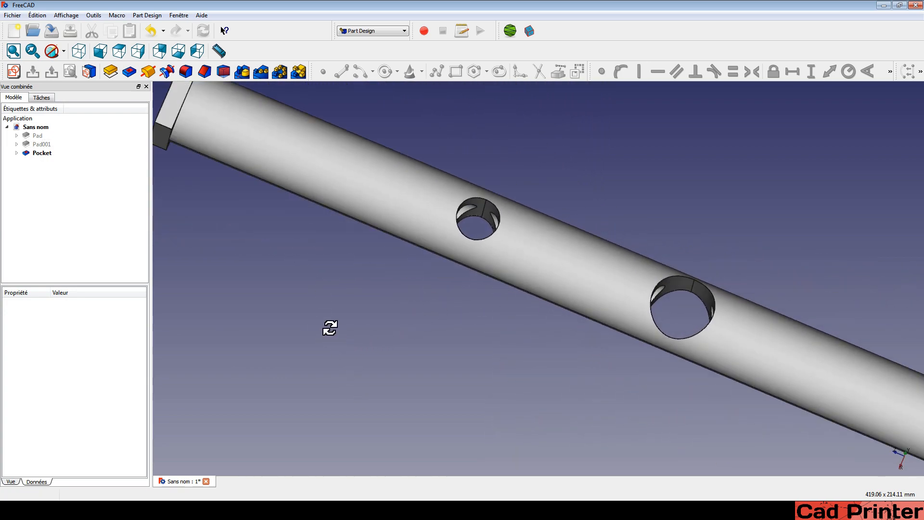
Start a new sketch on the outer face of the square end plate.
middle_click_drag(620, 348, 526, 336)
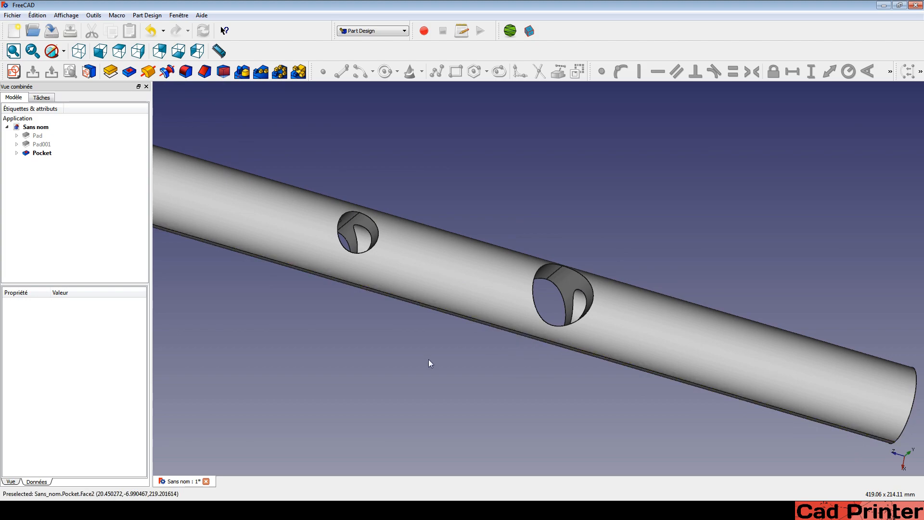
scroll(481, 359, "down", 3)
middle_click_drag(480, 359, 539, 362)
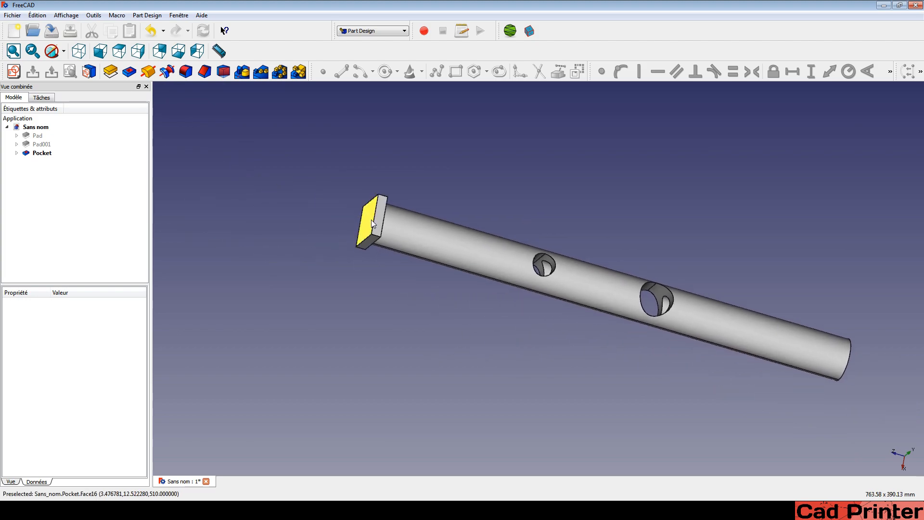
middle_click_drag(352, 256, 369, 294)
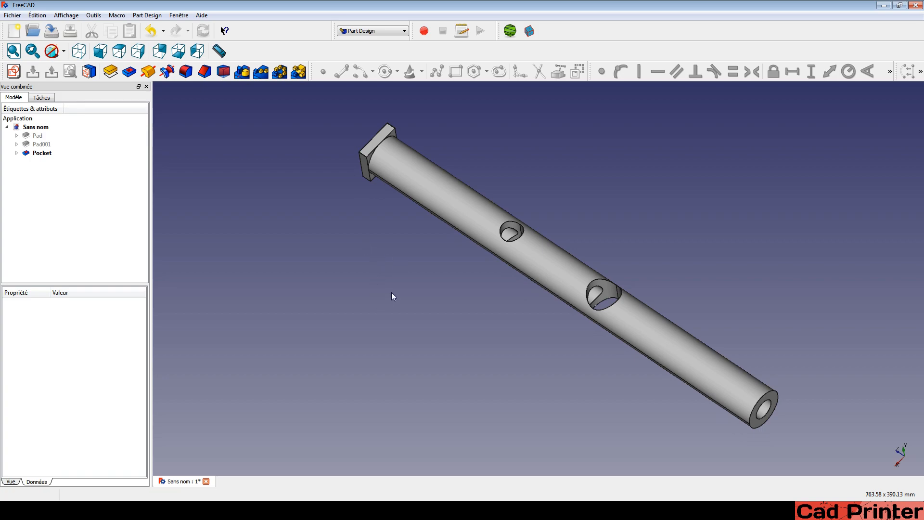
middle_click_drag(391, 293, 542, 219)
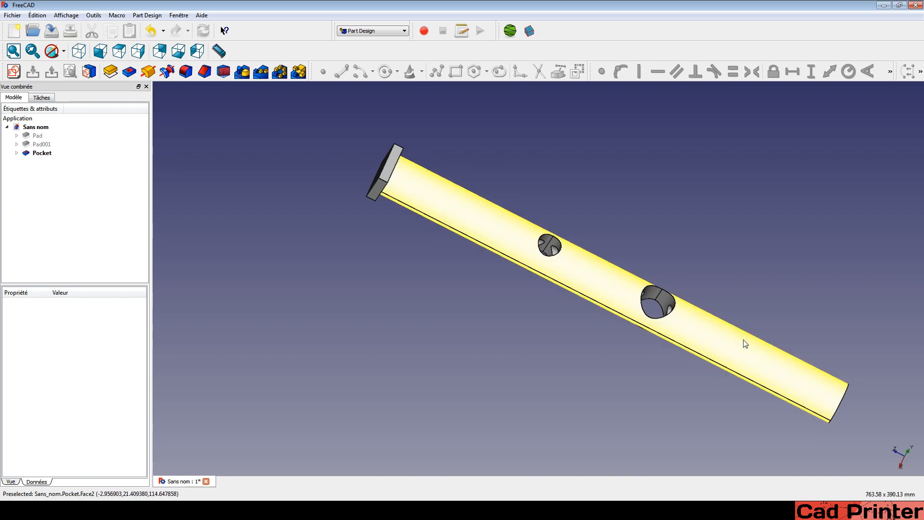
middle_click_drag(336, 299, 422, 341)
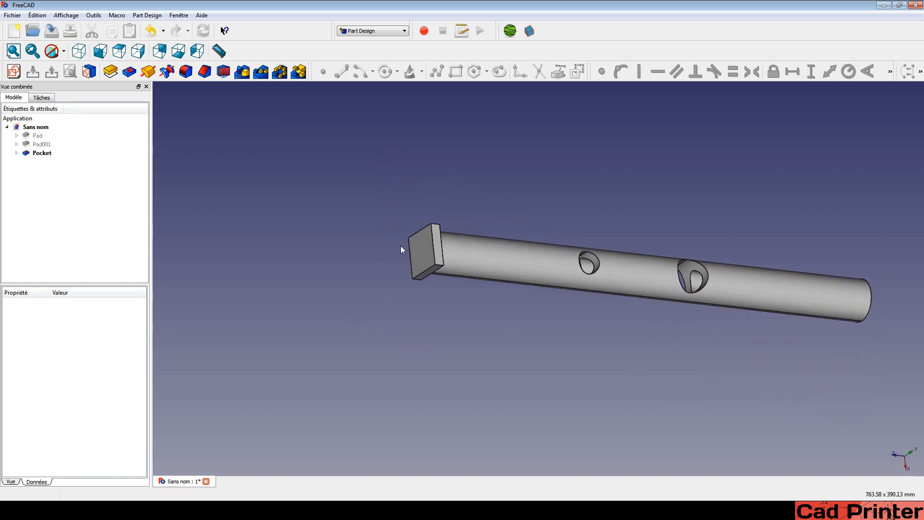
left_click(419, 248)
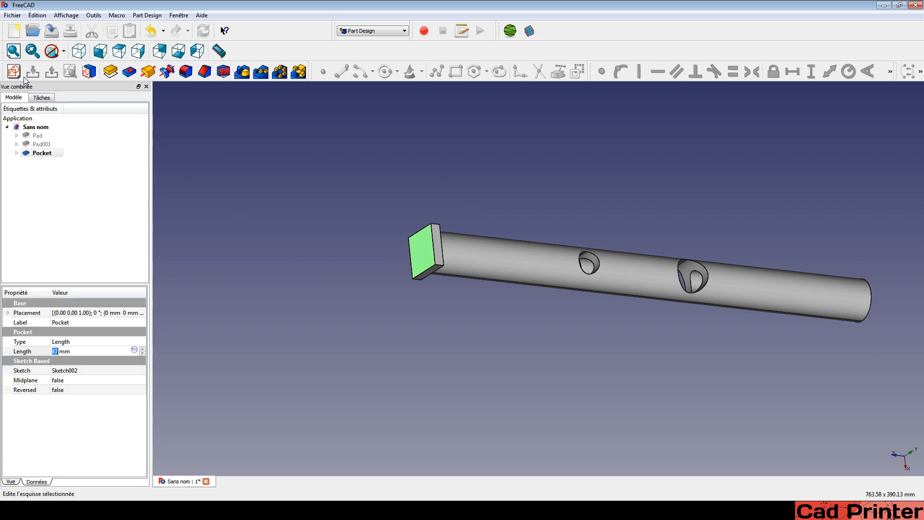
left_click(399, 241)
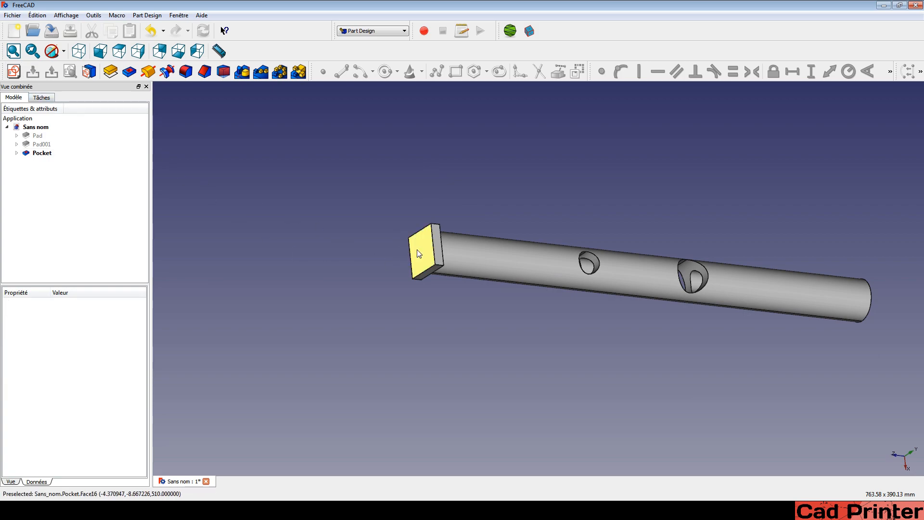
left_click(416, 236)
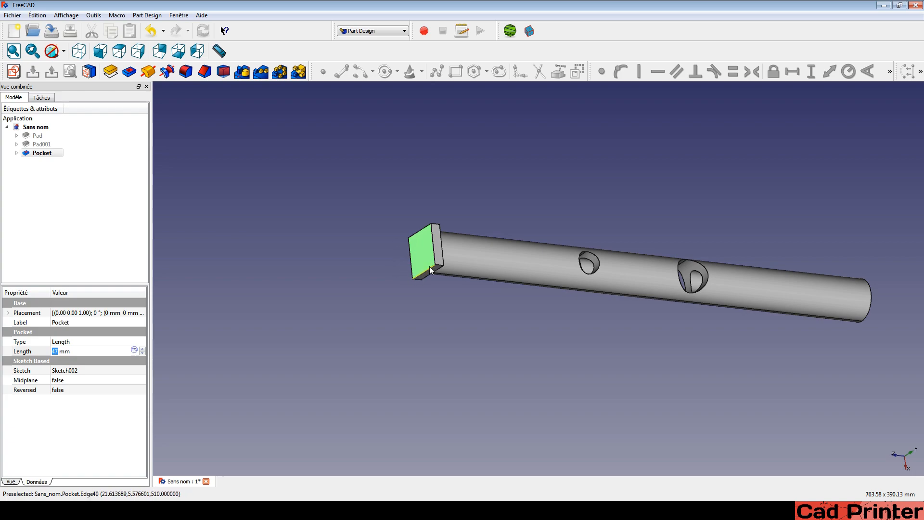
left_click(14, 71)
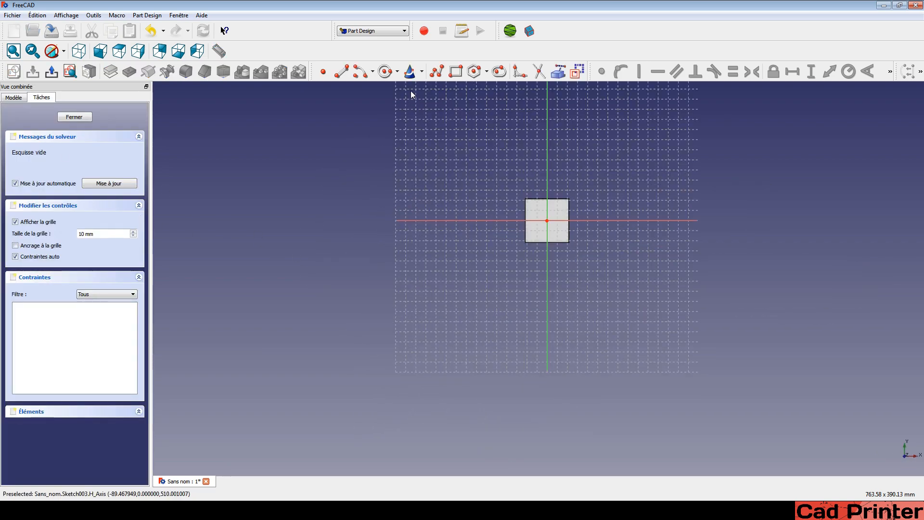
Sketch a rectangle of about 71 by 79 mm enclosing the square plate, and close the sketch.
left_click(455, 71)
left_click(507, 183)
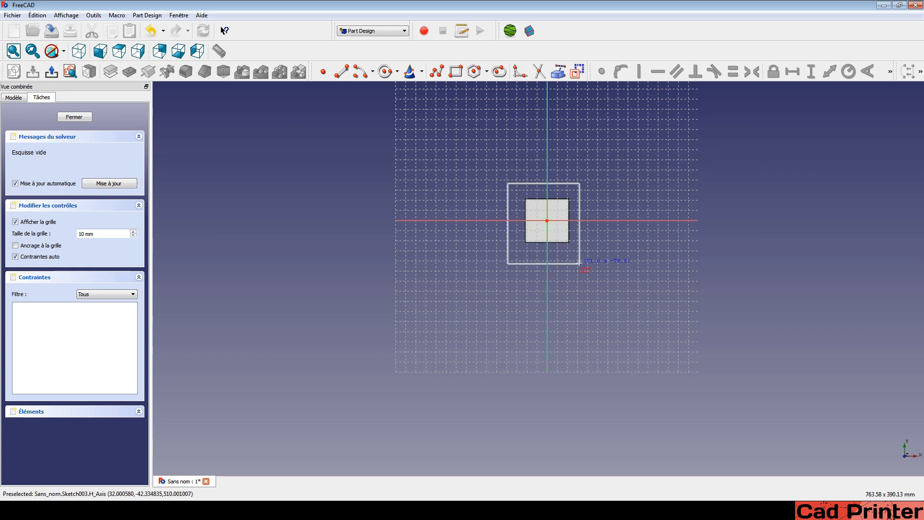
left_click(579, 263)
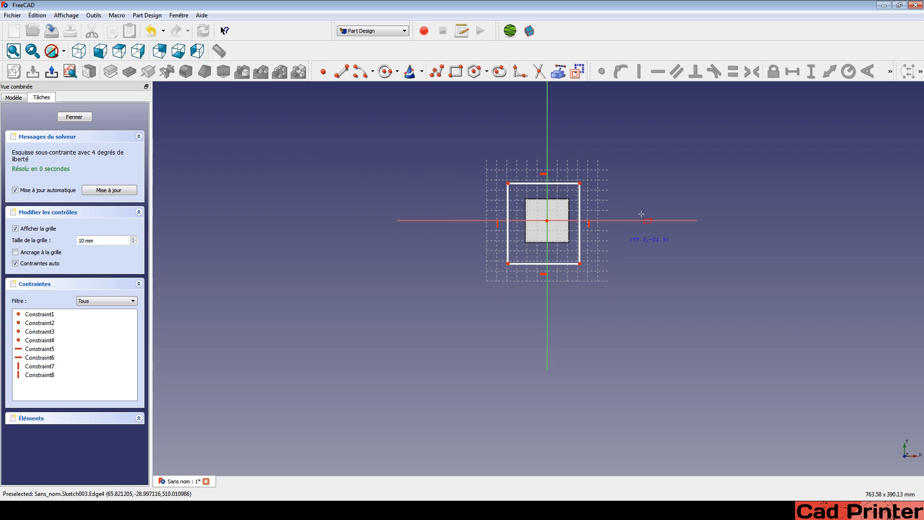
left_click(51, 71)
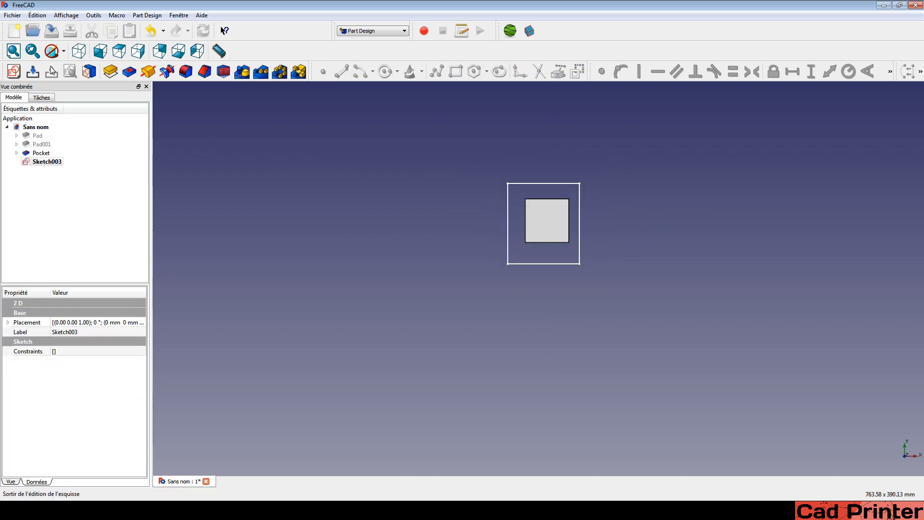
Pocket the rectangle sketch 10 mm deep to cut the square plate off the tube, and accept the feature.
left_click(129, 72)
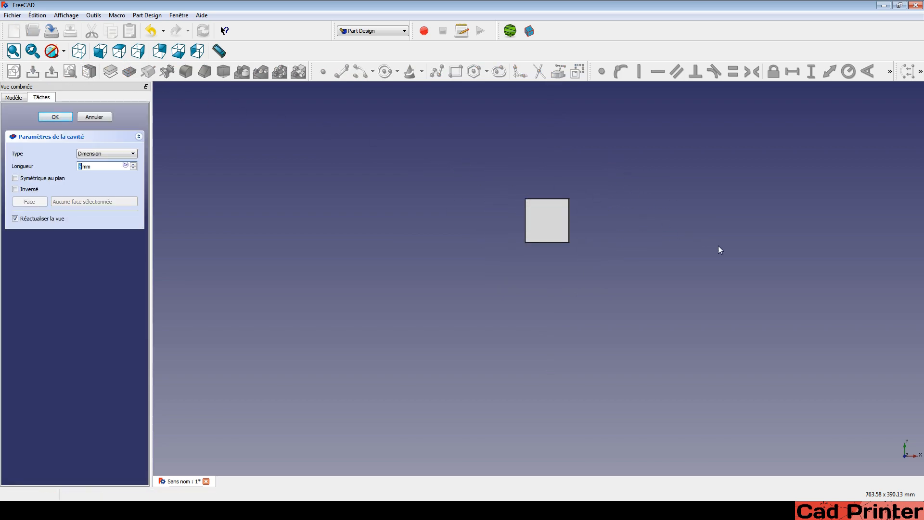
middle_click_drag(720, 249, 532, 290)
scroll(359, 215, "up", 3)
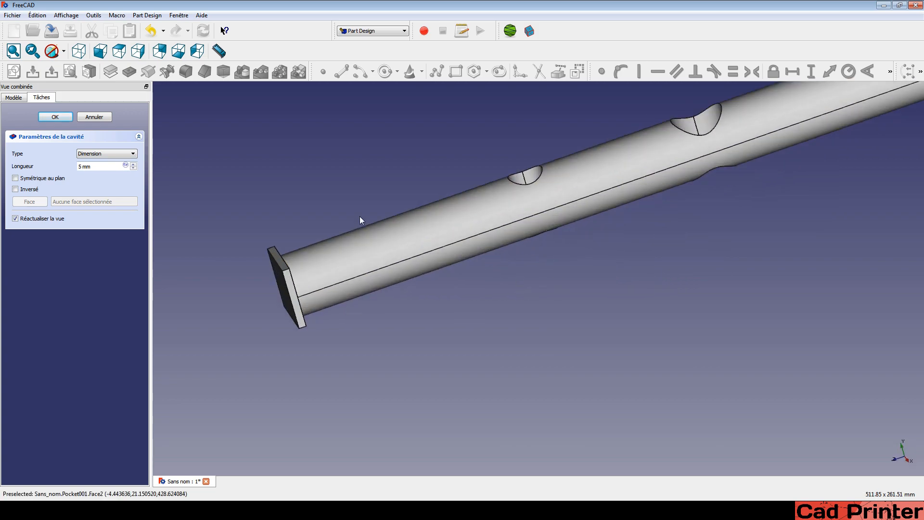
middle_click_drag(286, 198, 446, 196)
left_click(133, 165)
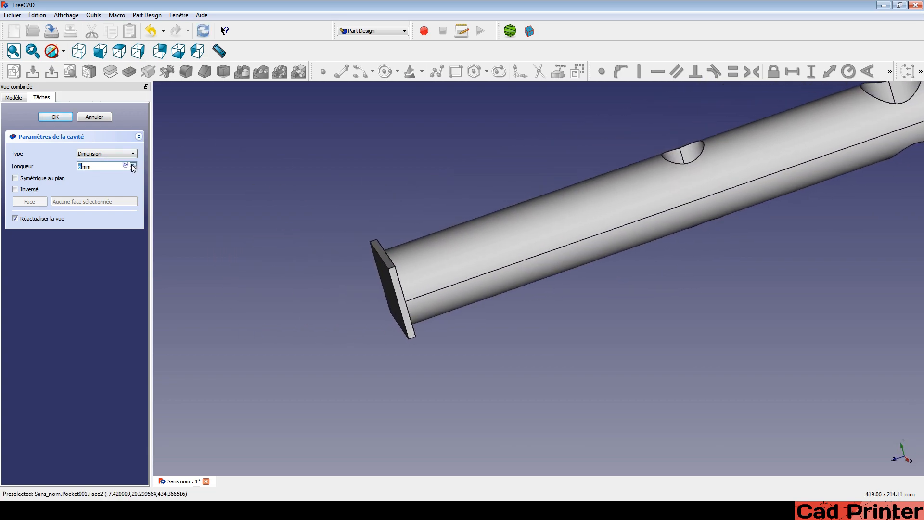
left_click(132, 165)
left_click(132, 165)
left_click(133, 164)
left_click(132, 164)
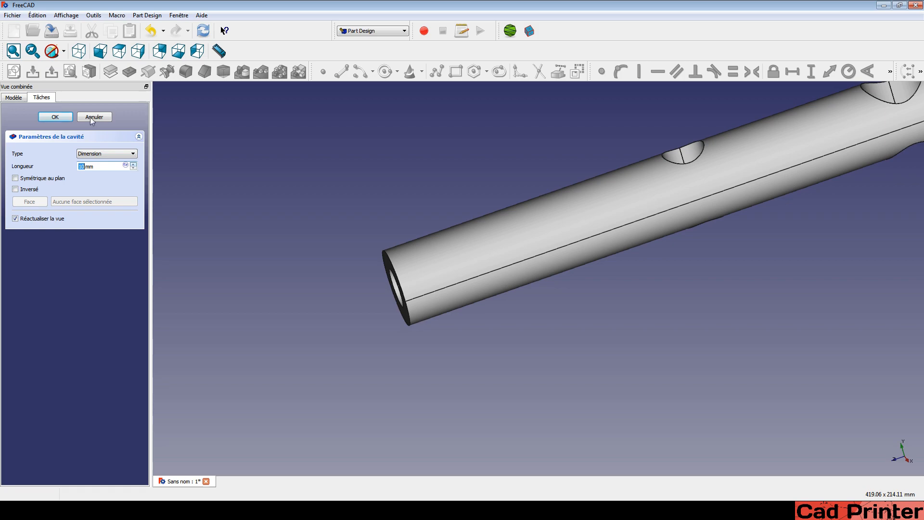
left_click(46, 117)
Hide the plate-removing pocket, display only the original tube pad, and rename that pad Cyl.
scroll(441, 153, "down", 3)
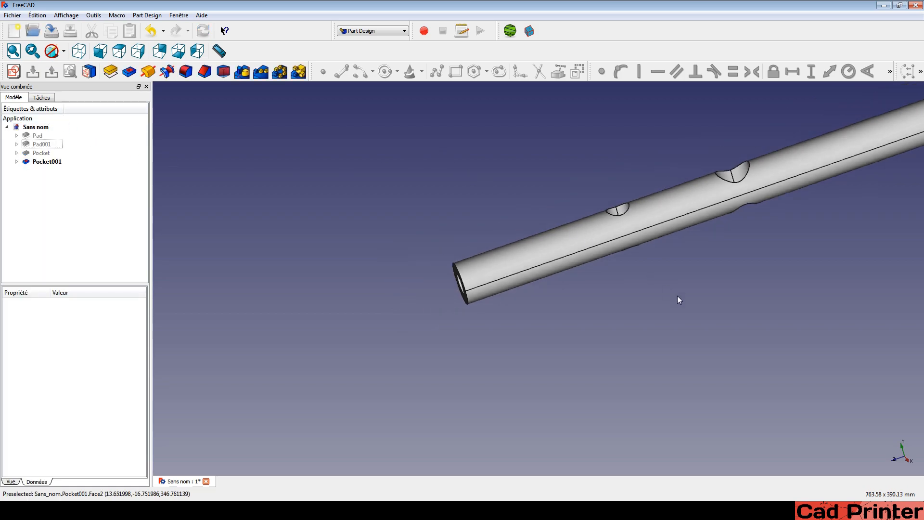
middle_click_drag(707, 326, 656, 367)
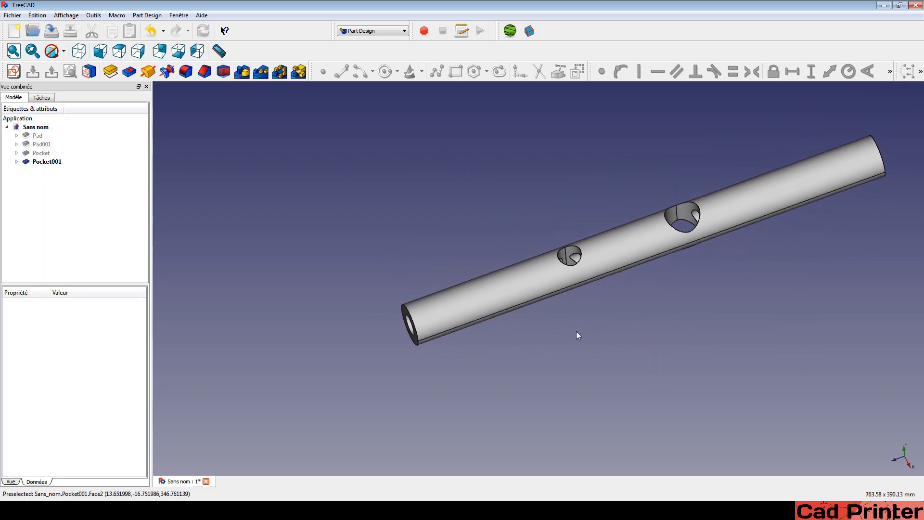
middle_click_drag(483, 242, 380, 290)
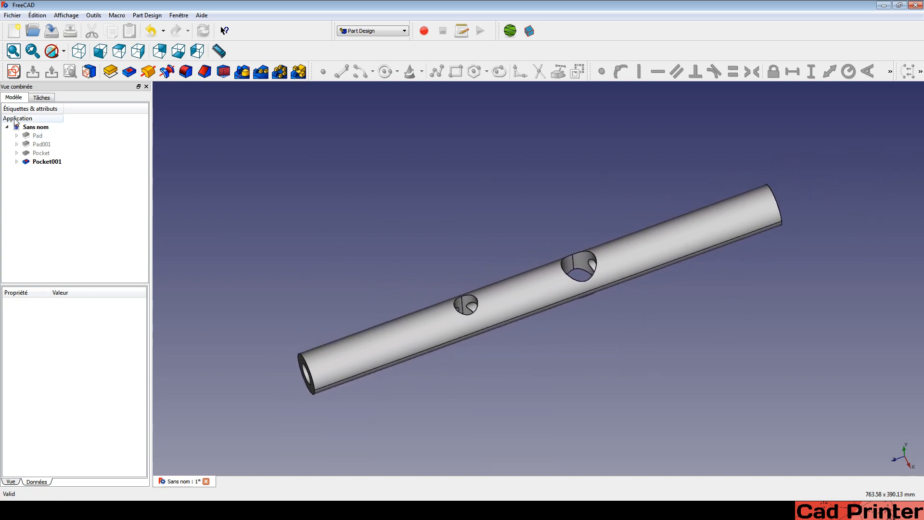
left_click(37, 162)
key("space")
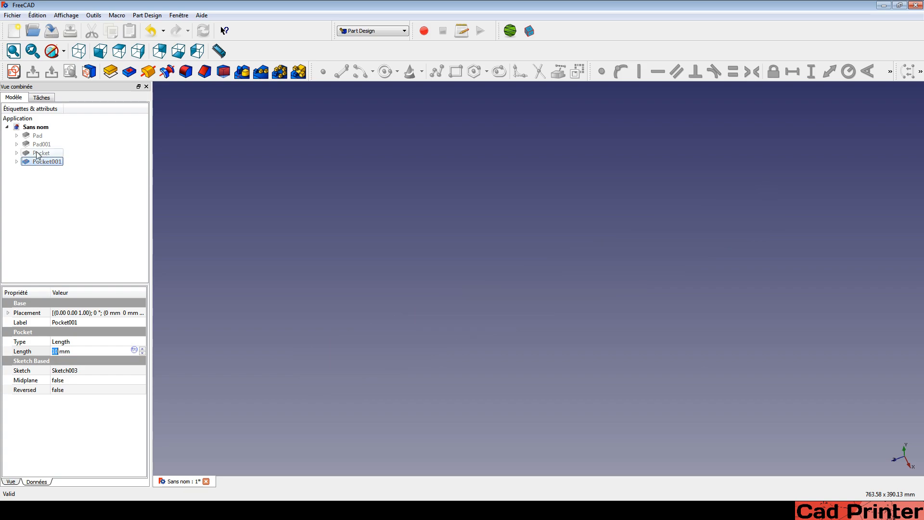
left_click(30, 136)
key("space")
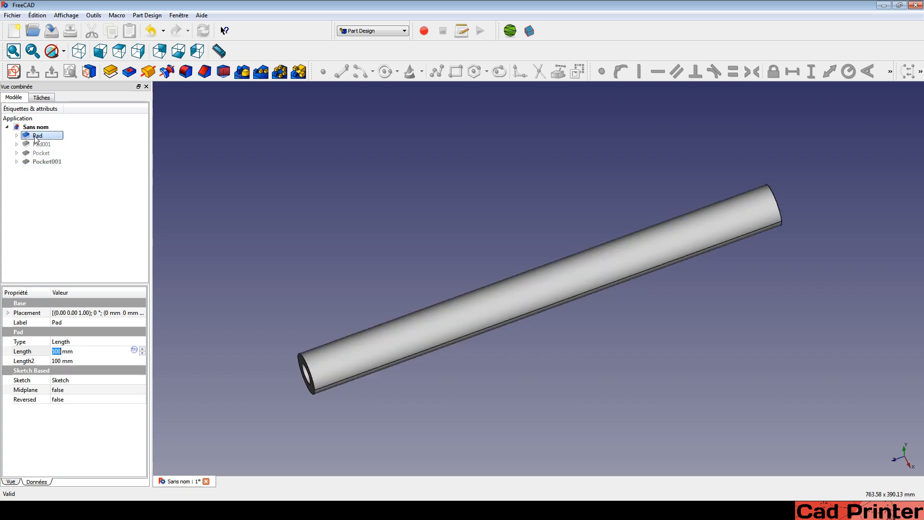
left_click(35, 136)
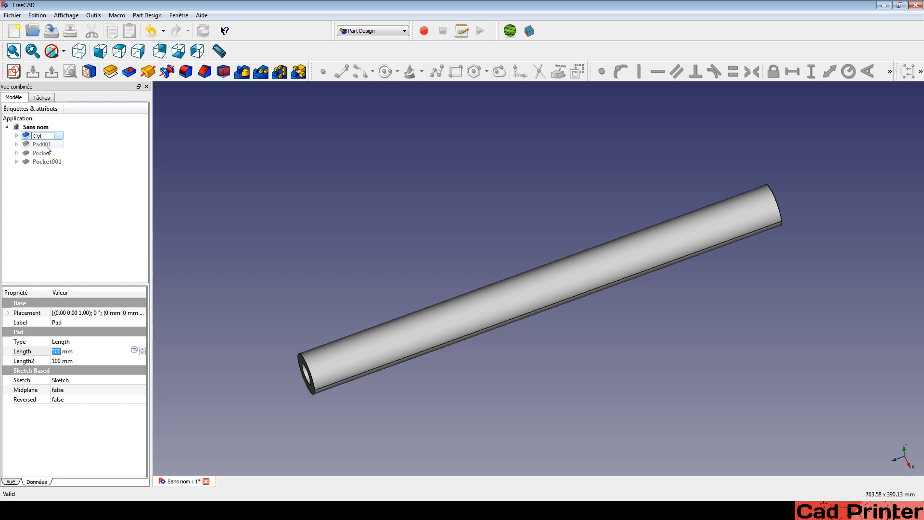
left_click(46, 146)
Display the square plate's pad instead of Cyl and rename it Support.
left_click(36, 137)
key("space")
left_click(33, 145)
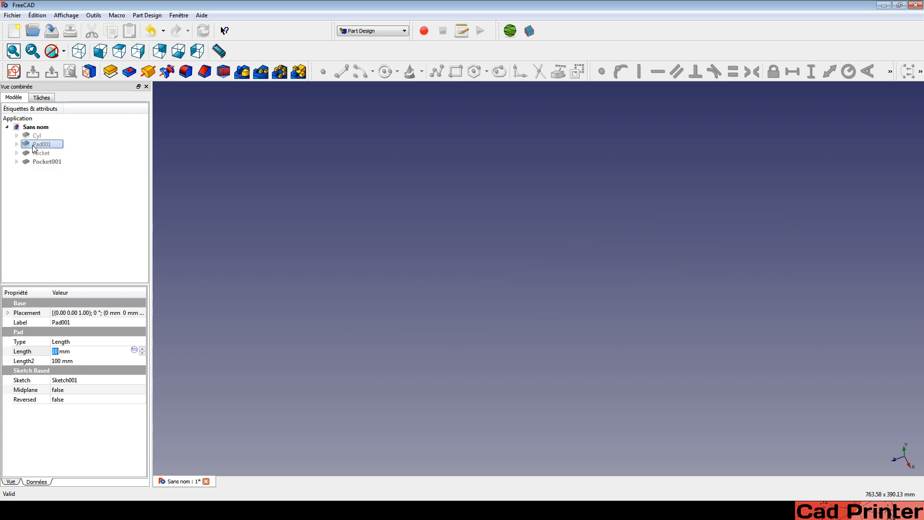
key("space")
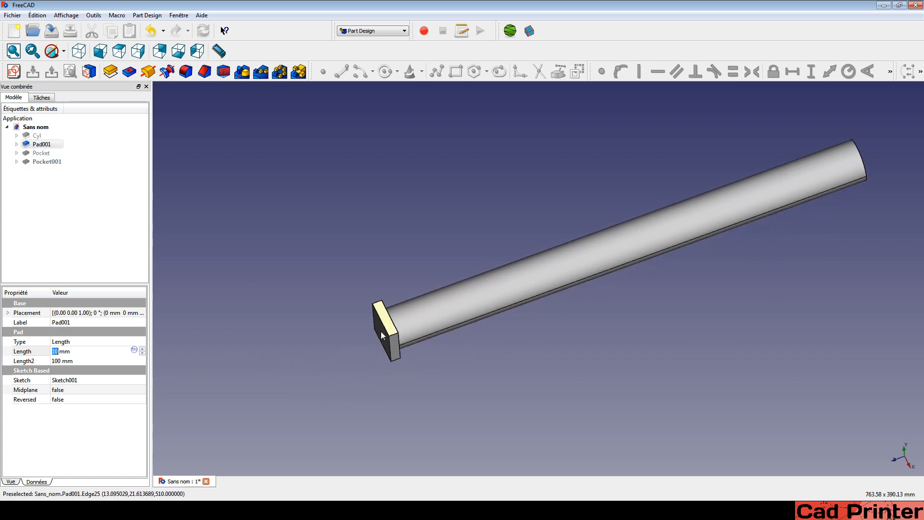
left_click(30, 145)
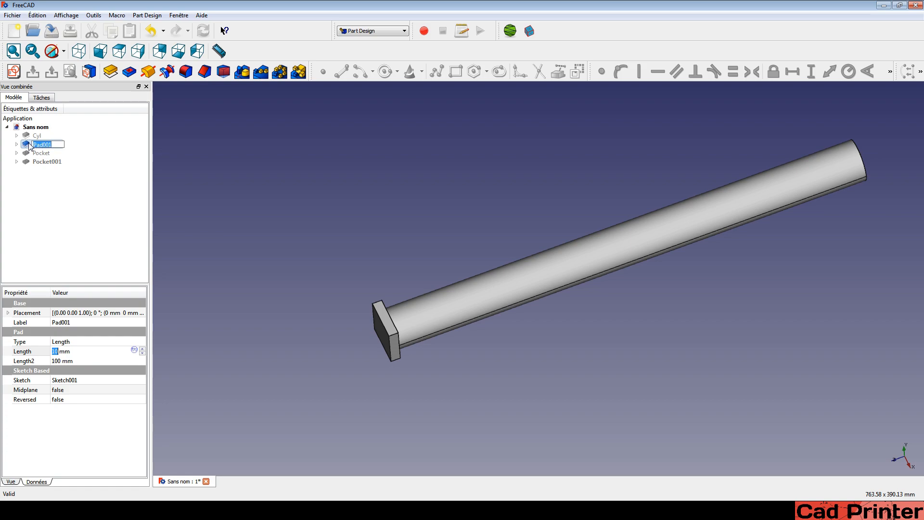
type("Support")
left_click(45, 196)
Display the pocket with the two circular holes instead of Support and rename it Trou.
left_click(41, 152)
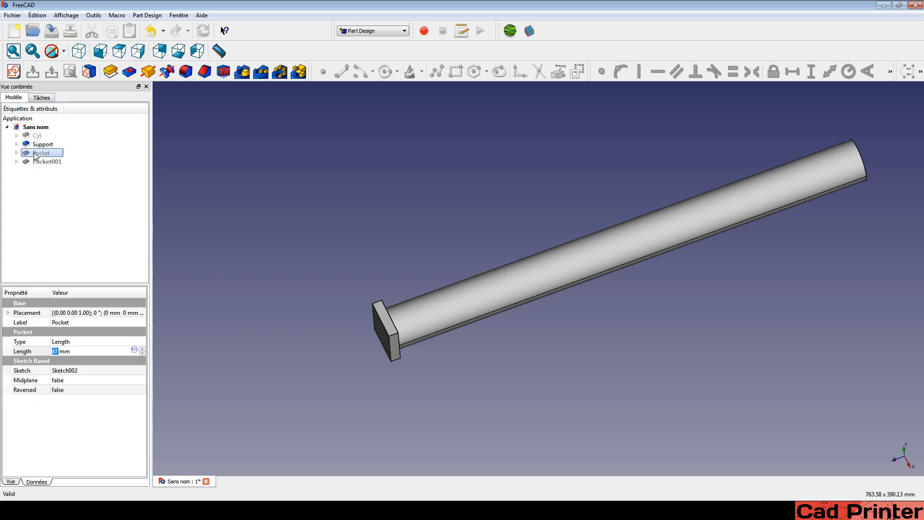
left_click(34, 145)
key("space")
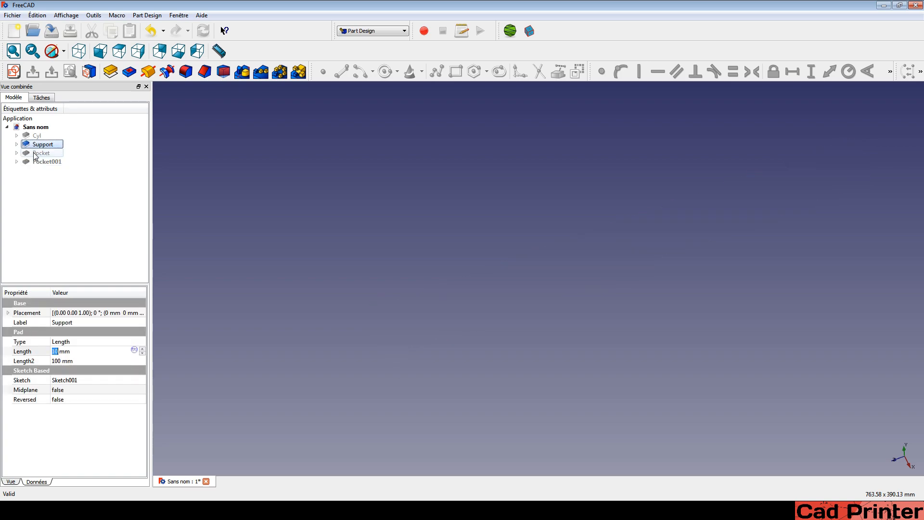
left_click(34, 153)
key("space")
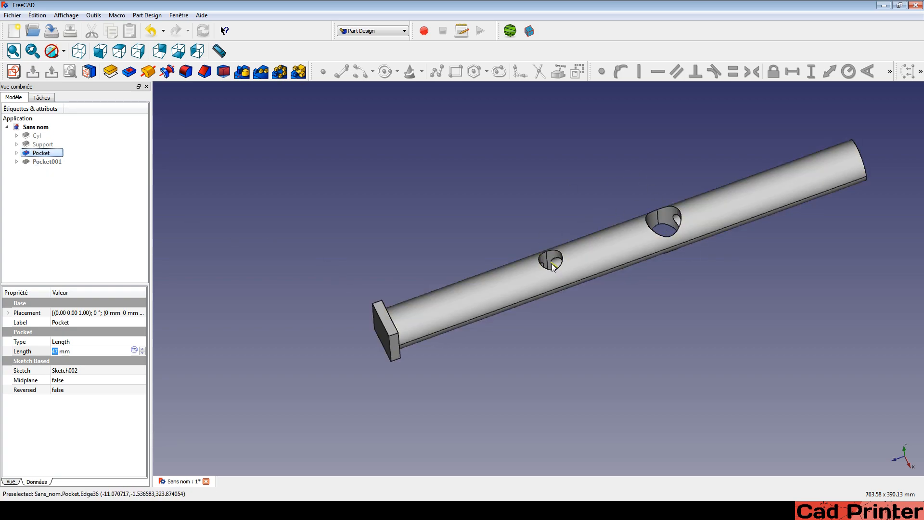
left_click(33, 154)
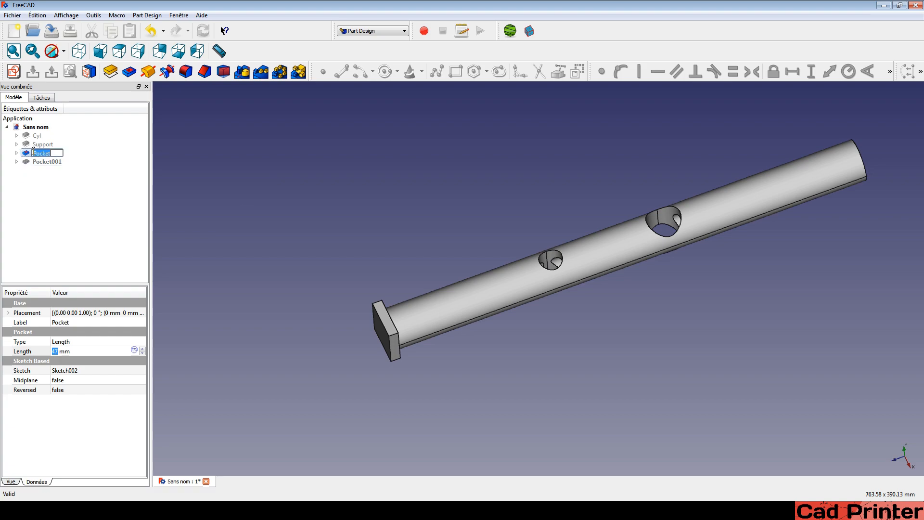
type("Trou")
key("Return")
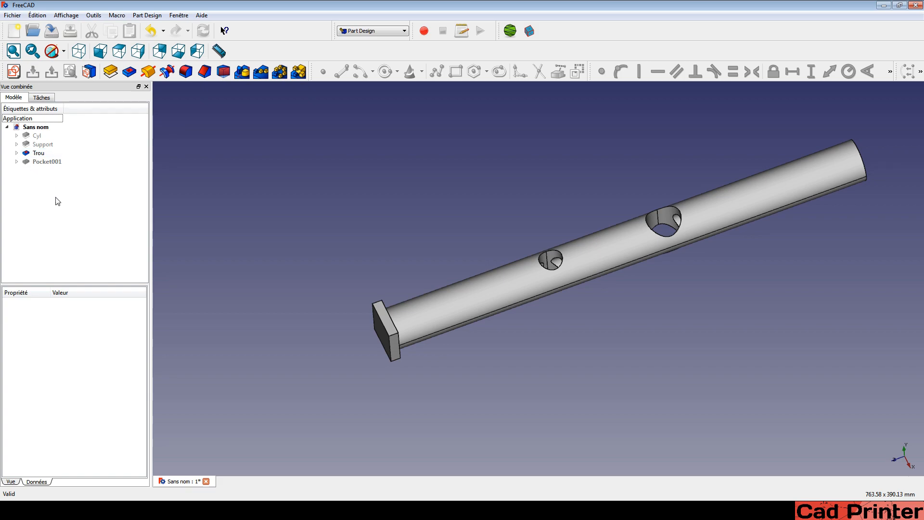
Display the plate-removing pocket instead of Trou and rename it Eff support.
left_click(38, 163)
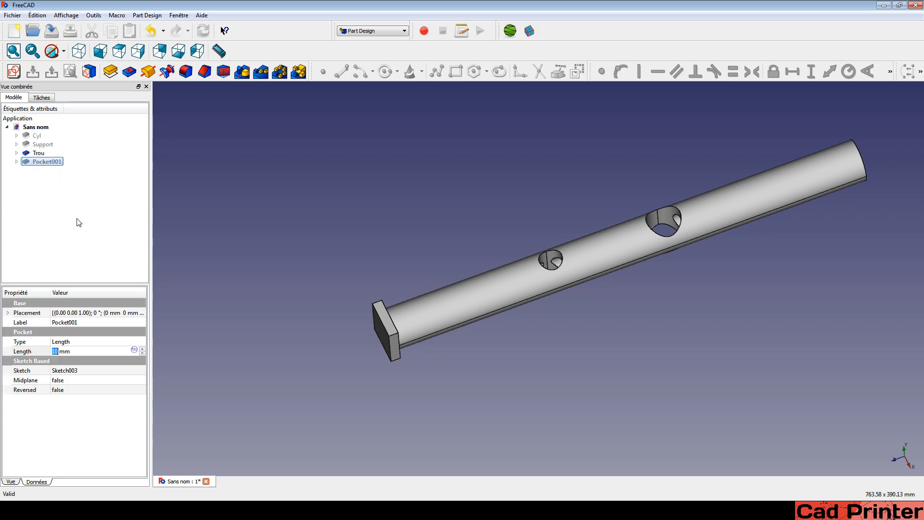
left_click(31, 154)
key("space")
left_click(36, 163)
key("space")
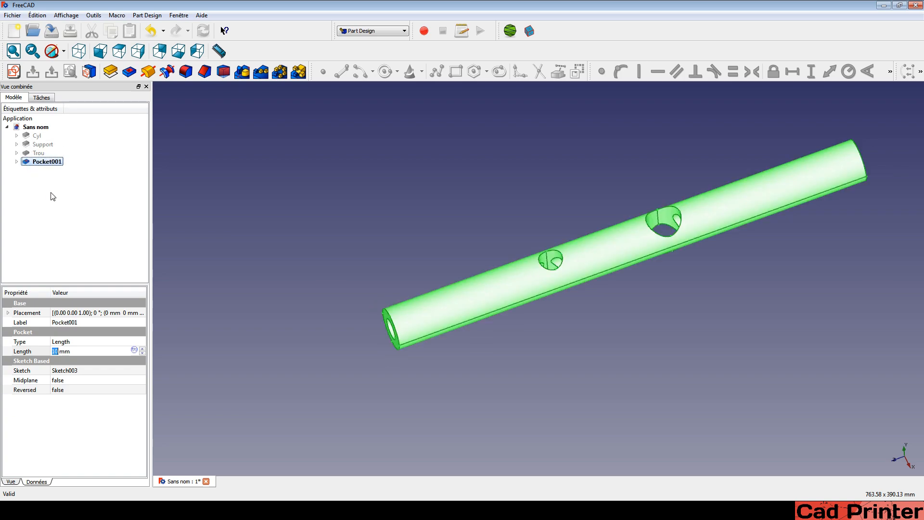
key("F2")
type("Eff support")
left_click(53, 197)
middle_click_drag(495, 238, 534, 235)
middle_click_drag(574, 181, 394, 254)
middle_click_drag(345, 313, 370, 293)
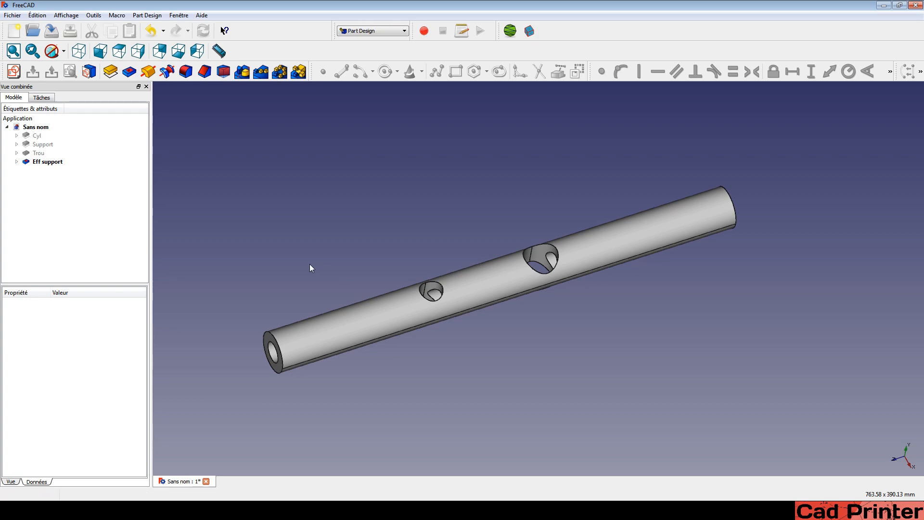
left_click(46, 144)
left_click(50, 164)
left_click(242, 221)
Open the base sketch of the Cyl pad for editing.
left_click(17, 136)
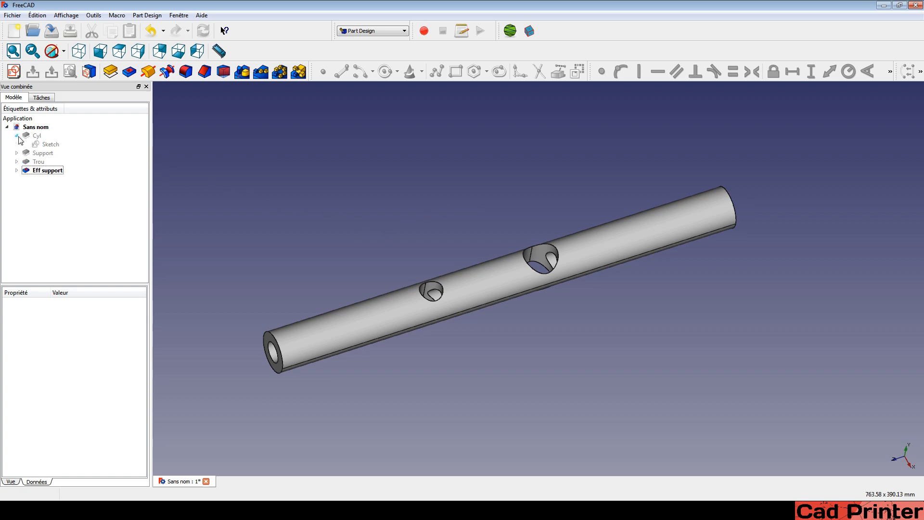
double_click(50, 143)
scroll(475, 299, "up", 3)
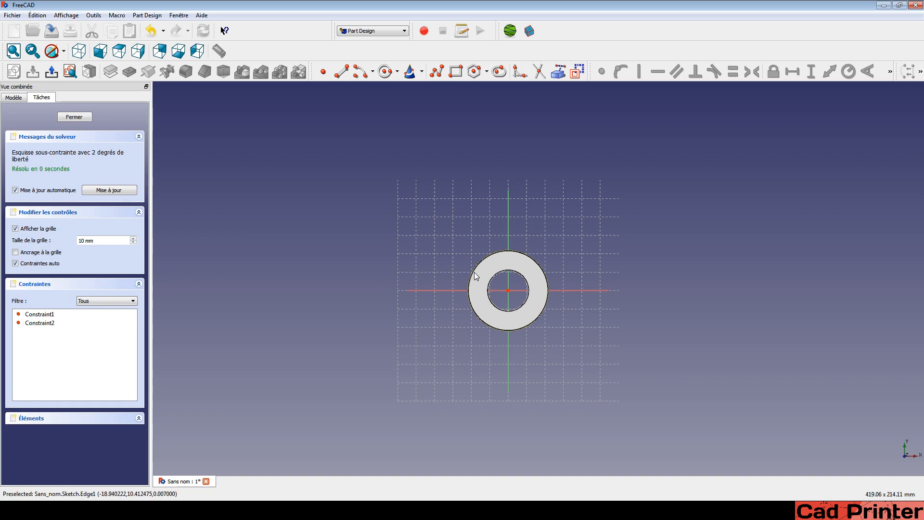
Enlarge the outer circle of the Cyl base sketch to a radius of about 31 mm and close the sketch.
left_click_drag(474, 272, 457, 272)
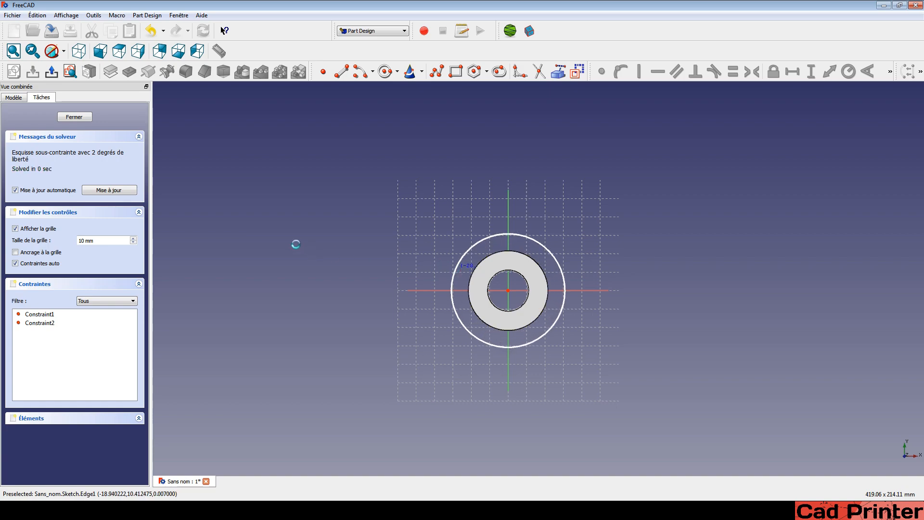
left_click(75, 117)
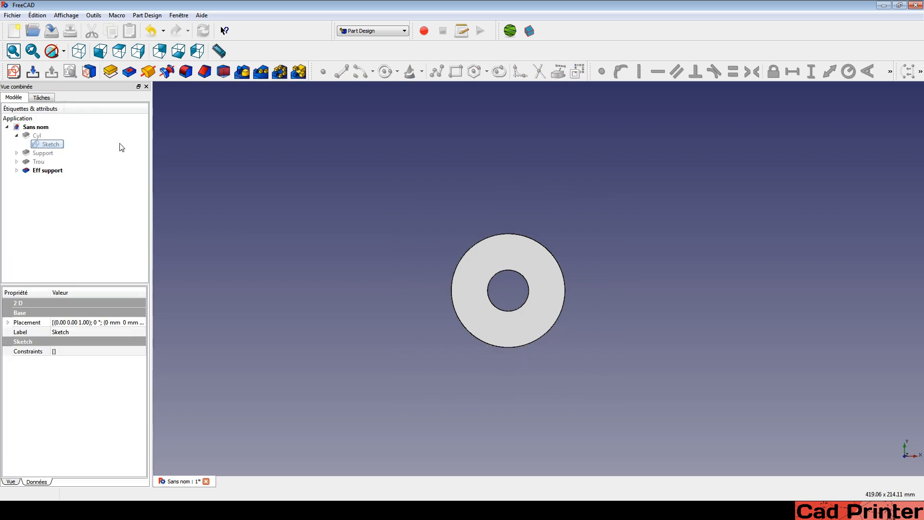
mouse_move(684, 238)
middle_mouse_down()
mouse_move(691, 278)
mouse_move(656, 324)
mouse_move(558, 296)
mouse_move(571, 359)
mouse_move(637, 354)
mouse_move(566, 343)
mouse_move(595, 354)
mouse_move(609, 349)
middle_mouse_up()
scroll(568, 357, "down", 3)
Check the square in Support's sketch against the enlarged outline, close the sketch and inspect the resized tube from several angles.
left_click(17, 152)
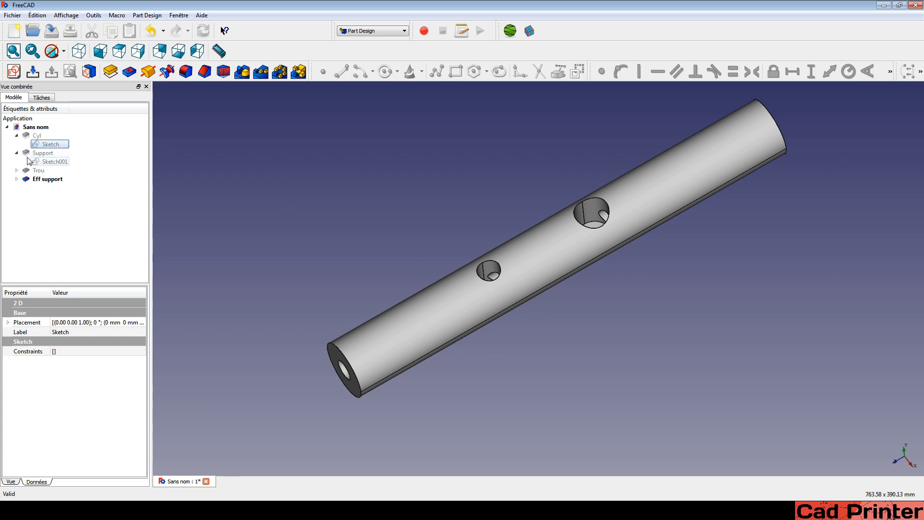
double_click(55, 161)
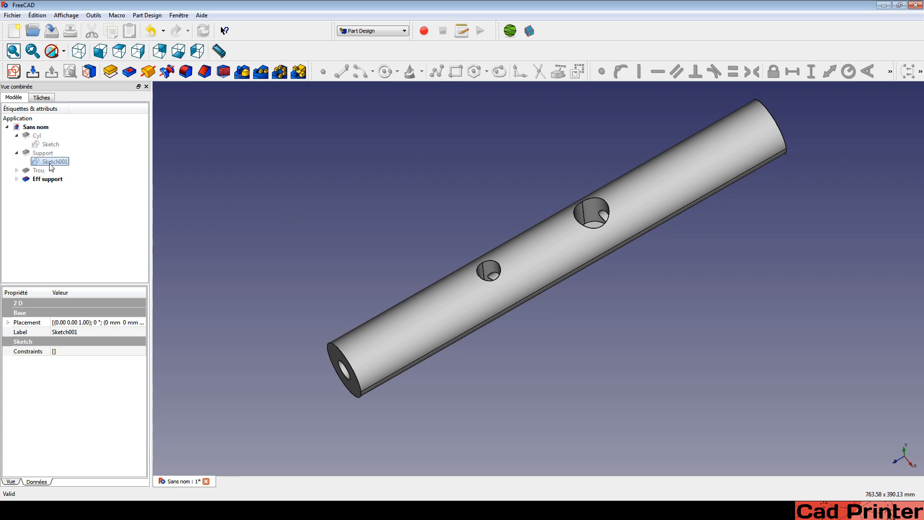
scroll(481, 235, "up", 3)
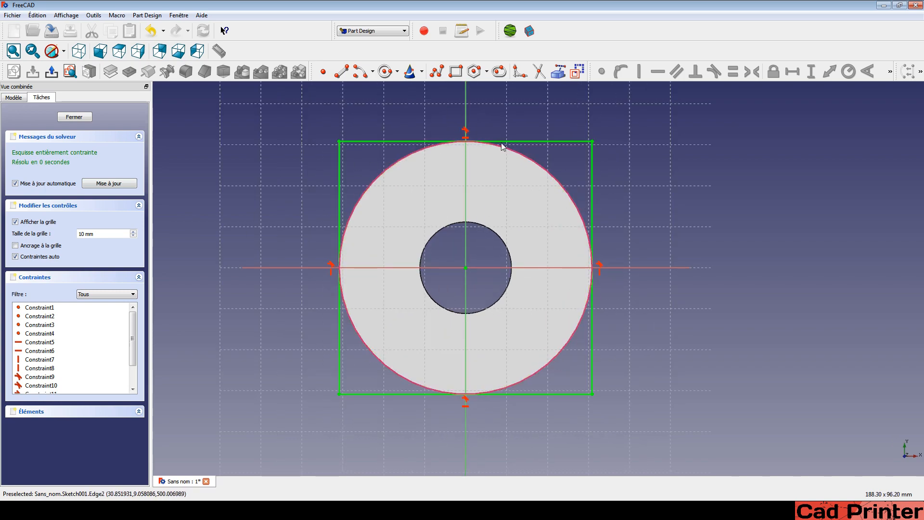
left_click(52, 72)
middle_click_drag(685, 182, 657, 247)
scroll(657, 247, "down", 3)
scroll(657, 249, "down", 5)
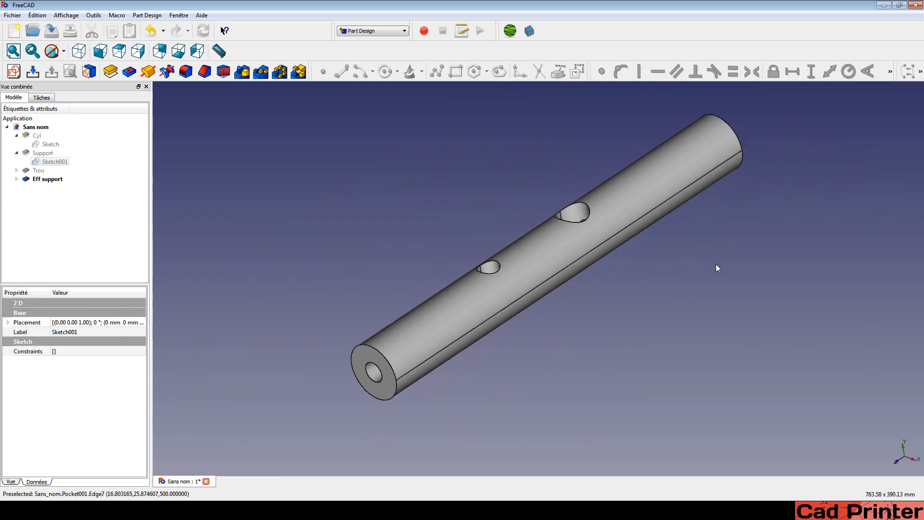
middle_click_drag(727, 274, 587, 238)
middle_click_drag(644, 309, 680, 328)
scroll(622, 328, "up", 3)
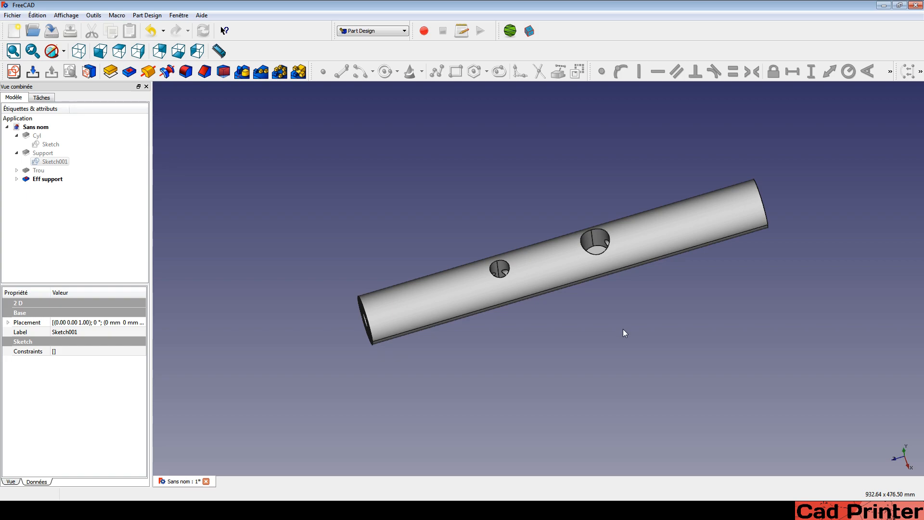
left_click(295, 313)
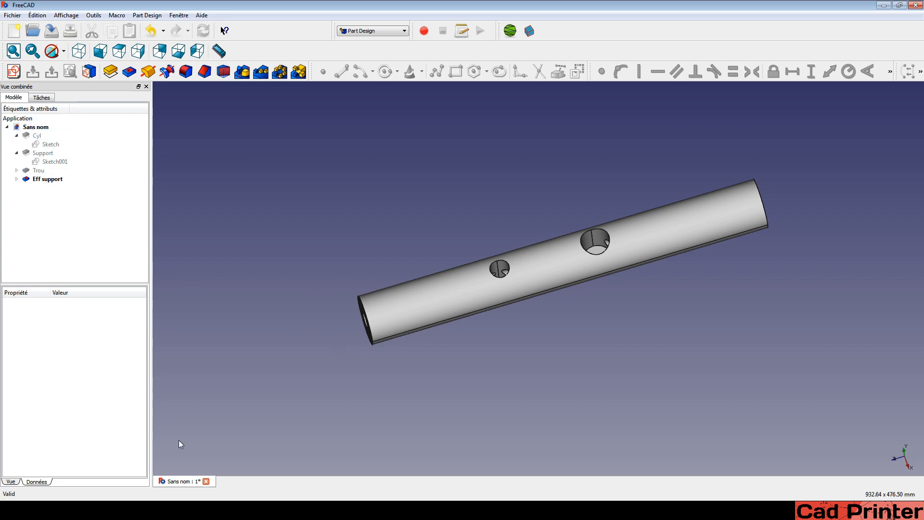
Close the tube document without saving it and create a new empty document.
left_click(205, 481)
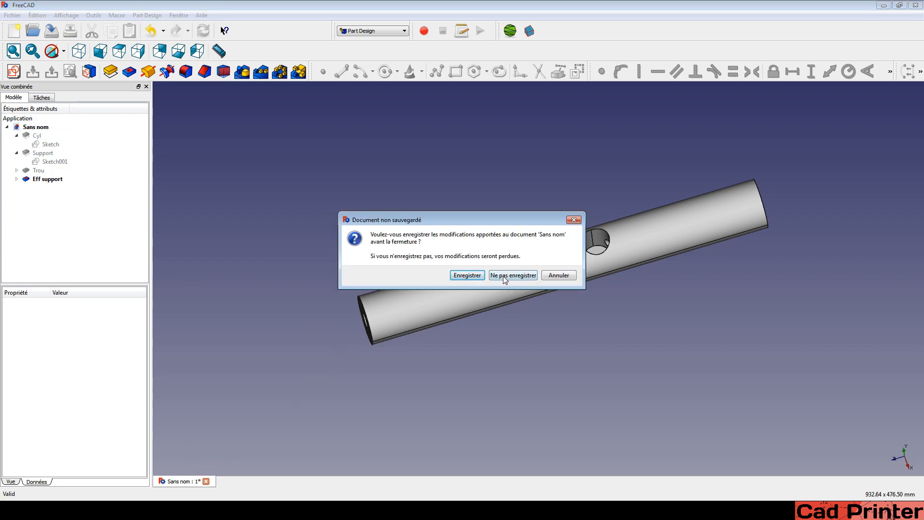
left_click(503, 278)
left_click(12, 15)
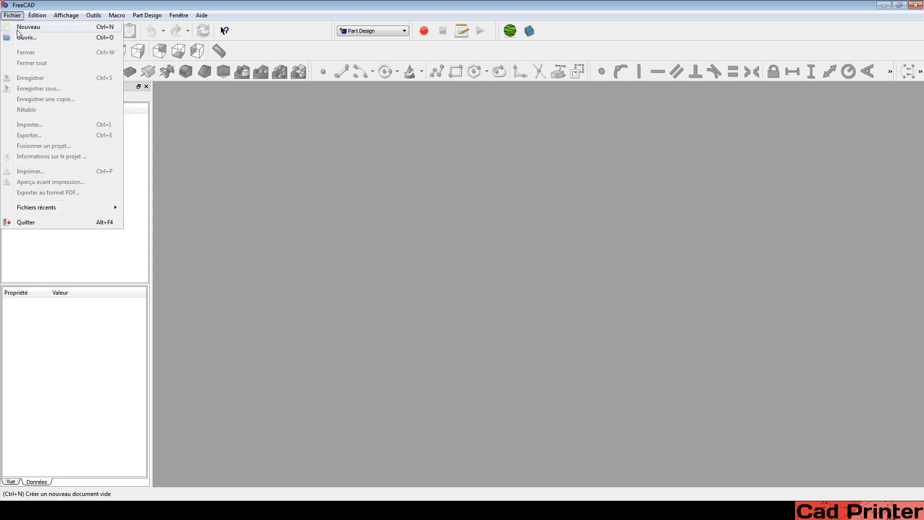
left_click(27, 26)
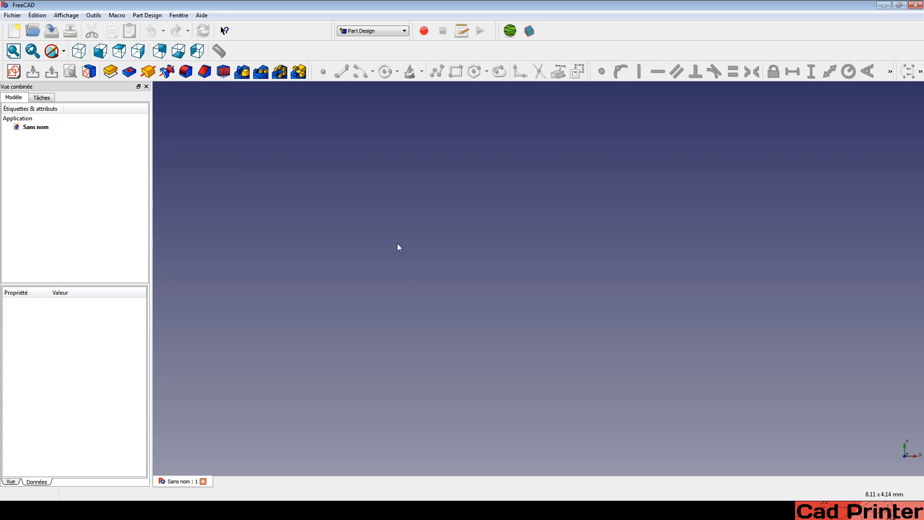
On the XY plane, sketch a circle of about 19 mm radius centred on the horizontal axis about 90 mm from the origin, and close the sketch.
left_click(14, 70)
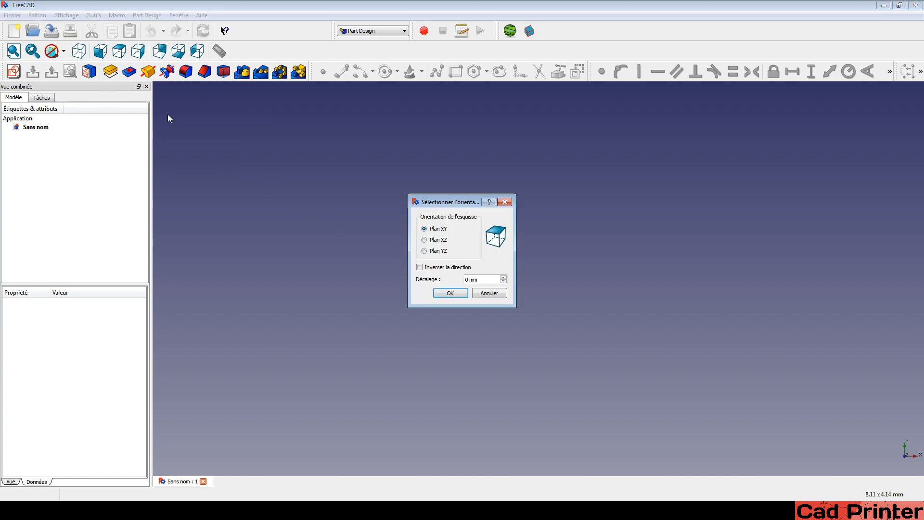
left_click(451, 293)
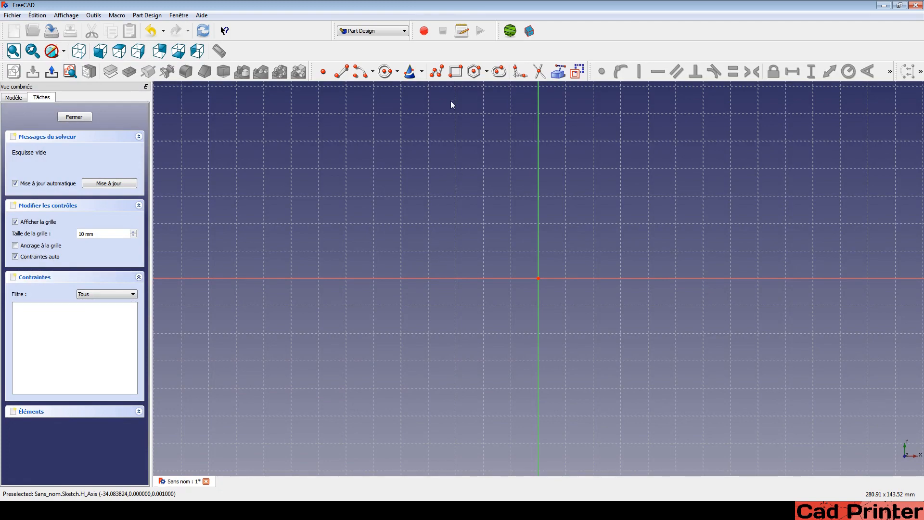
left_click(385, 72)
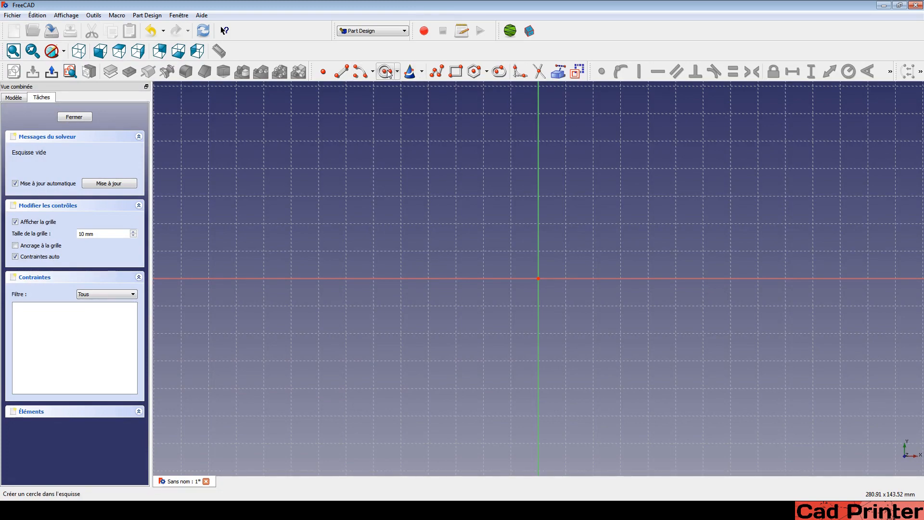
left_click(786, 279)
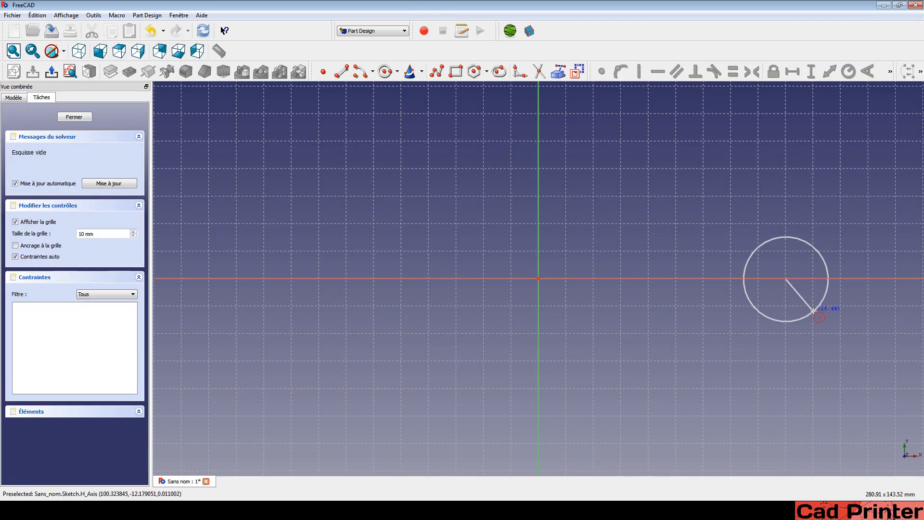
left_click(823, 315)
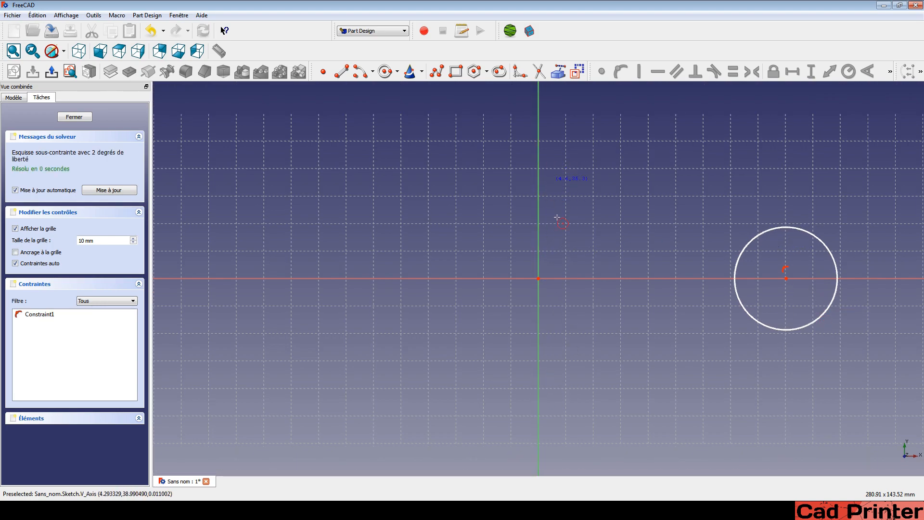
left_click(74, 118)
Revolve the circle sketch 360° about the vertical sketch axis, with the direction reversed, to form a solid ring.
left_click(57, 145)
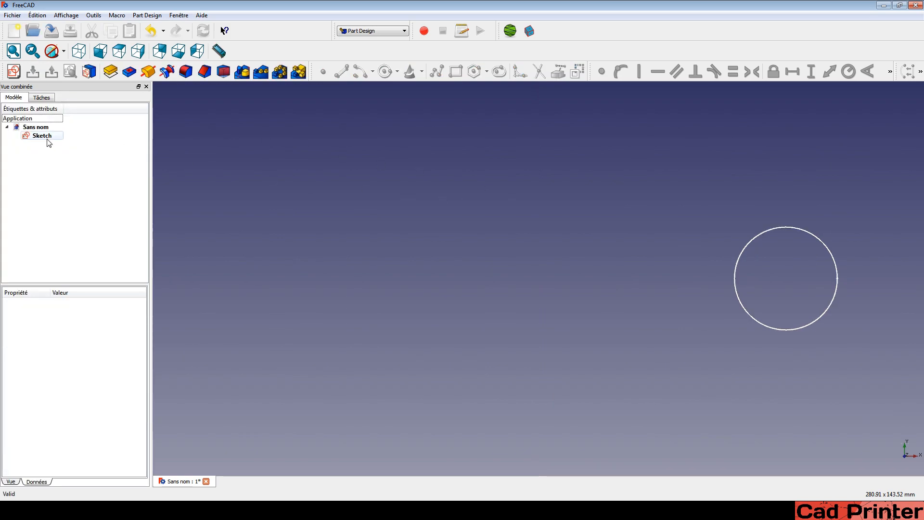
left_click(44, 136)
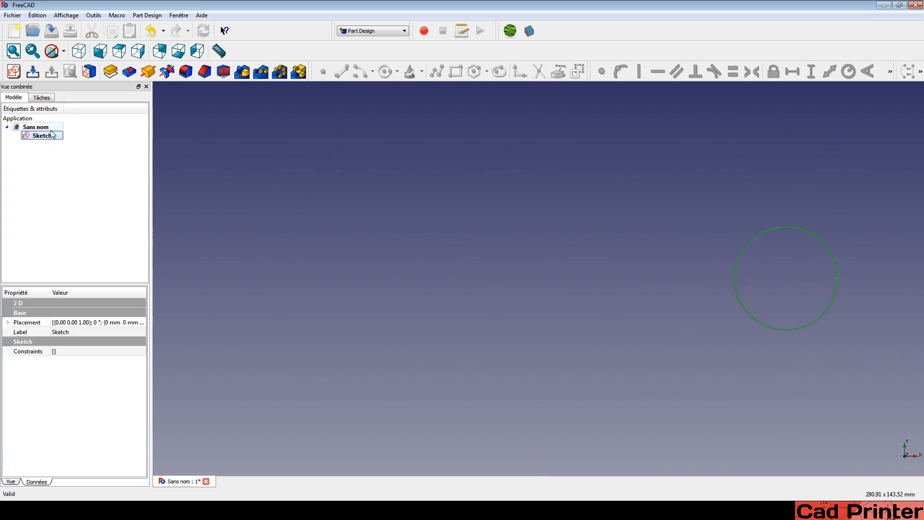
left_click(148, 73)
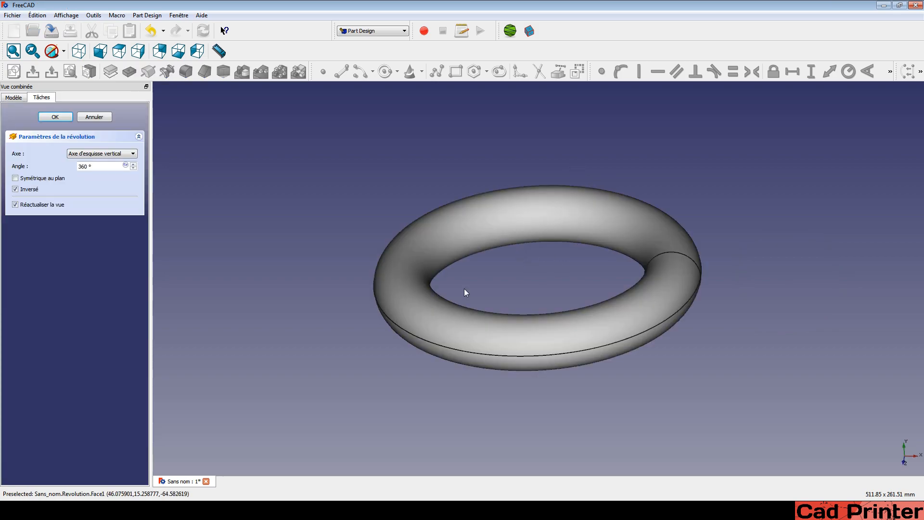
left_click(55, 117)
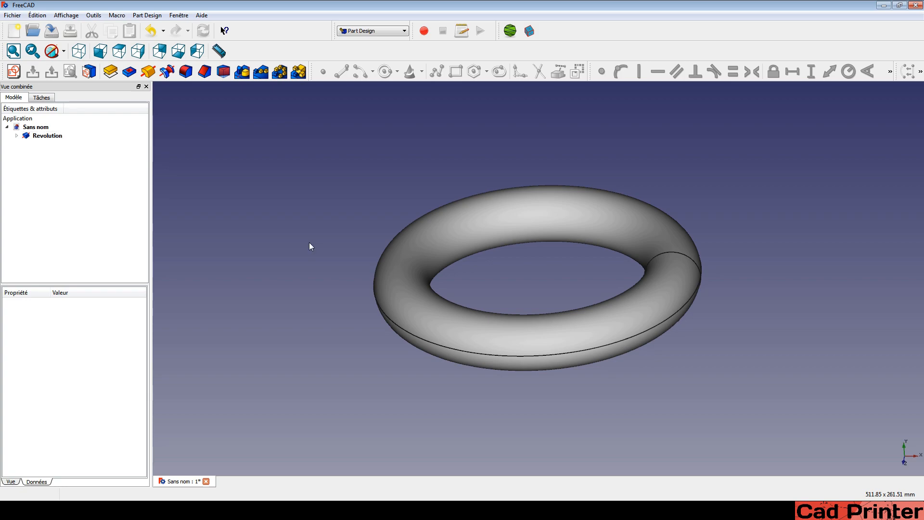
Examine the revolved ring's shape from several angles and distances.
middle_click_drag(309, 242, 480, 267)
middle_click_drag(350, 304, 350, 260)
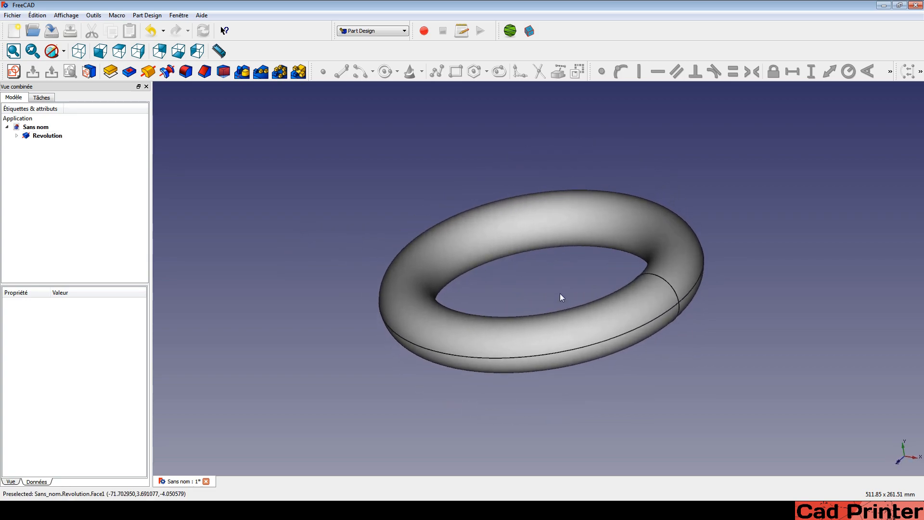
middle_click_drag(561, 297, 542, 290)
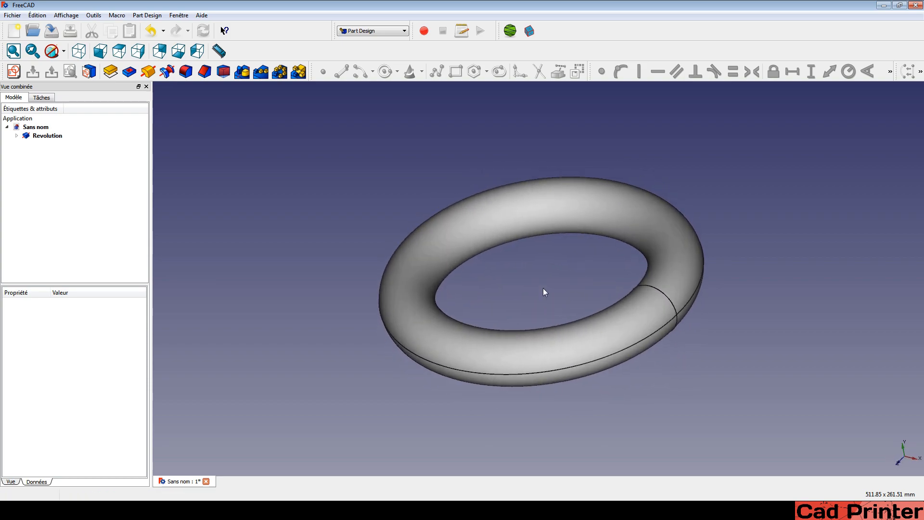
left_click(401, 315)
left_click(493, 439)
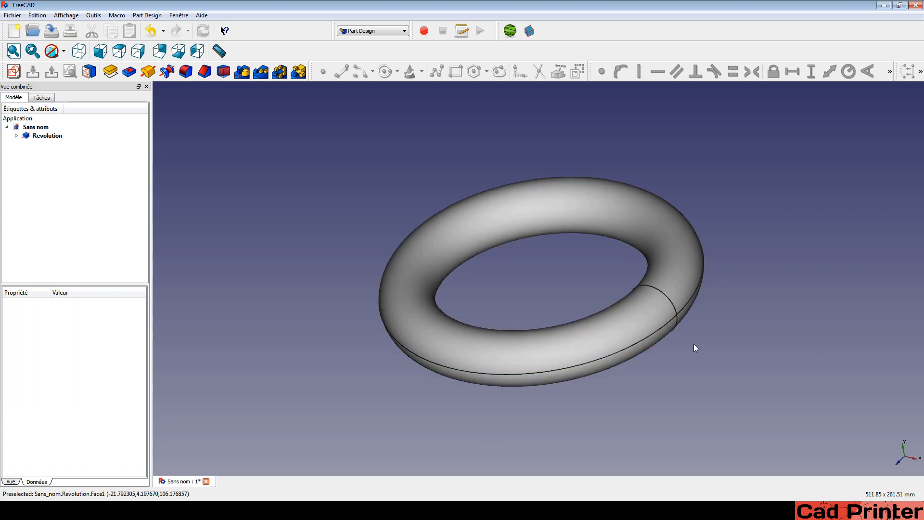
left_click(664, 203)
left_click(533, 174)
left_click(384, 317)
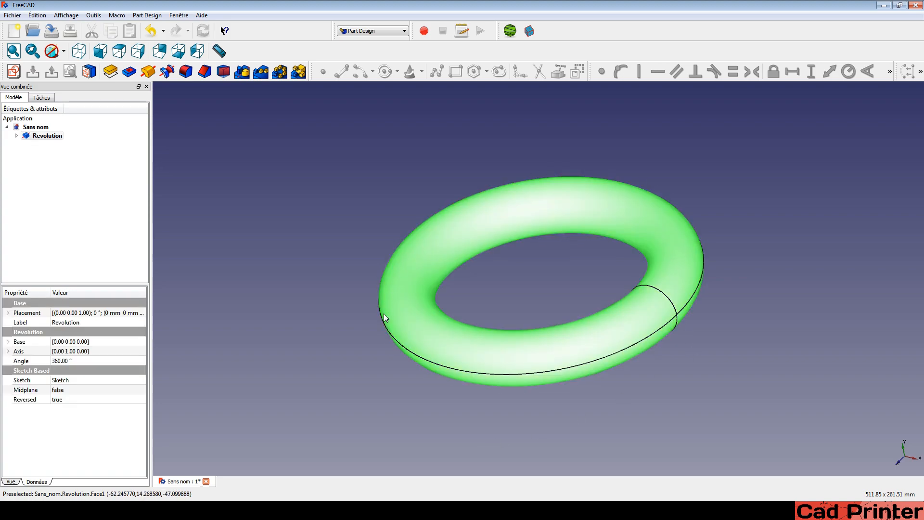
left_click(388, 387)
middle_click_drag(388, 387, 377, 408)
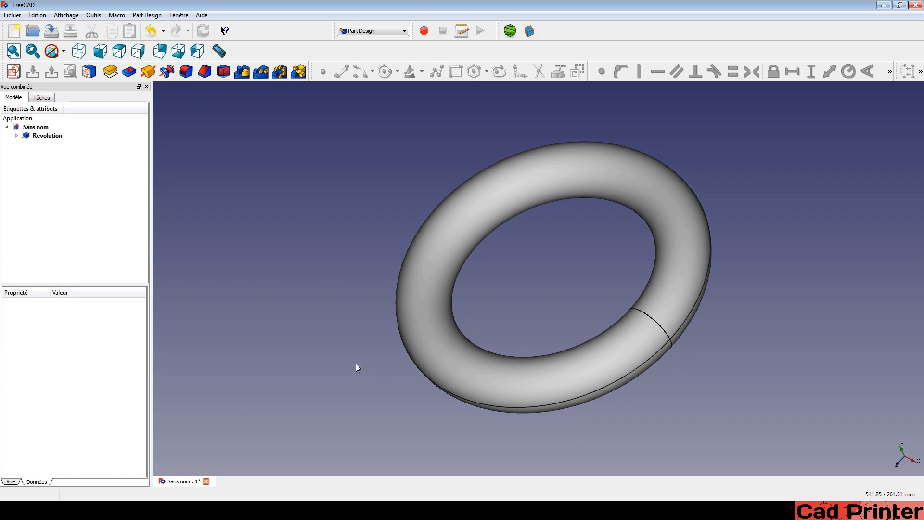
mouse_move(356, 367)
middle_mouse_down()
mouse_move(380, 373)
mouse_move(425, 284)
mouse_move(345, 346)
mouse_move(466, 289)
mouse_move(457, 264)
mouse_move(402, 378)
mouse_move(456, 261)
mouse_move(351, 332)
mouse_move(371, 359)
mouse_move(463, 281)
mouse_move(384, 357)
mouse_move(361, 356)
middle_mouse_up()
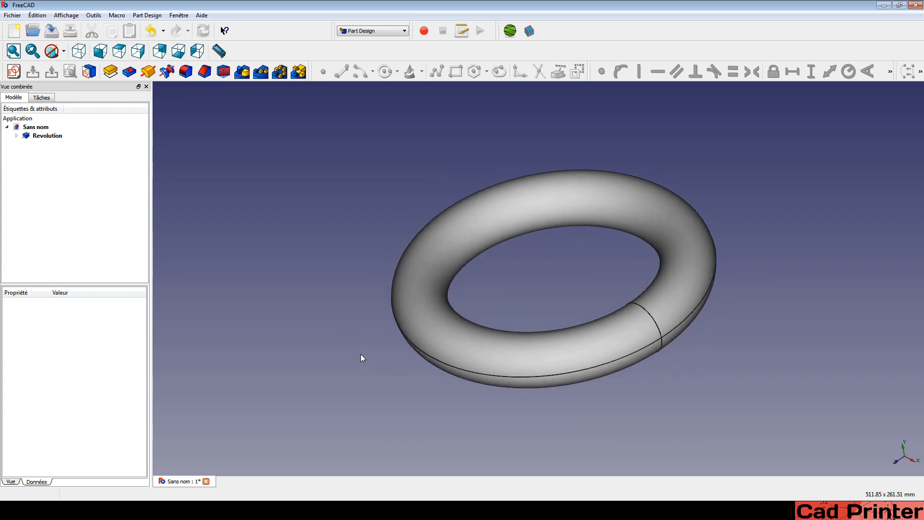
middle_click_drag(663, 369, 602, 291)
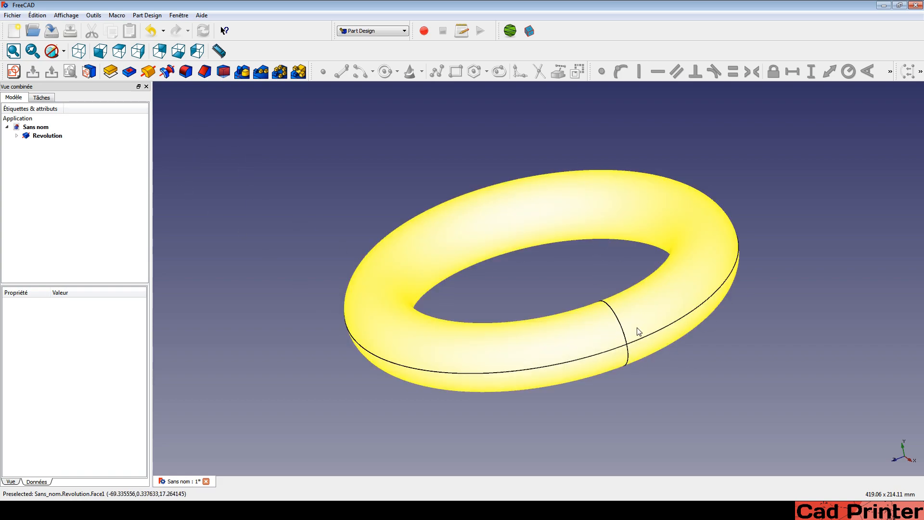
scroll(639, 327, "up", 3)
scroll(565, 304, "down", 2)
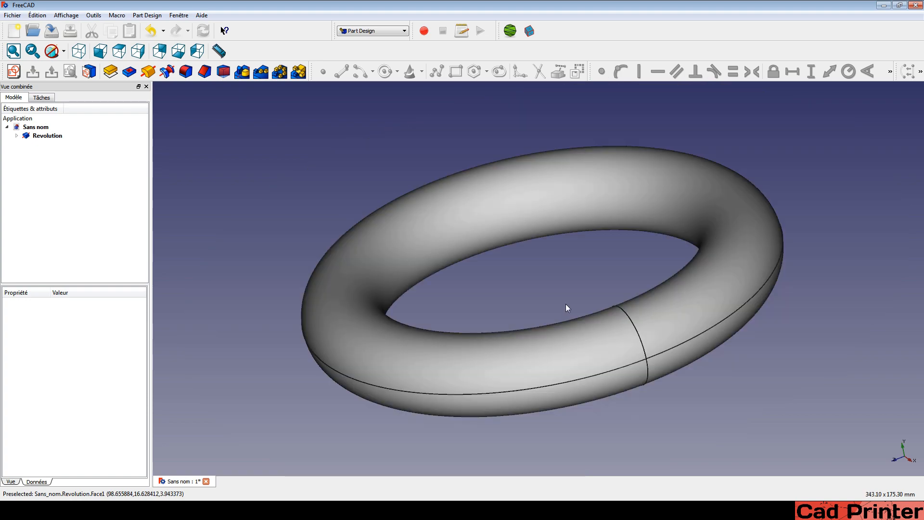
scroll(489, 262, "down", 5)
scroll(430, 235, "up", 5)
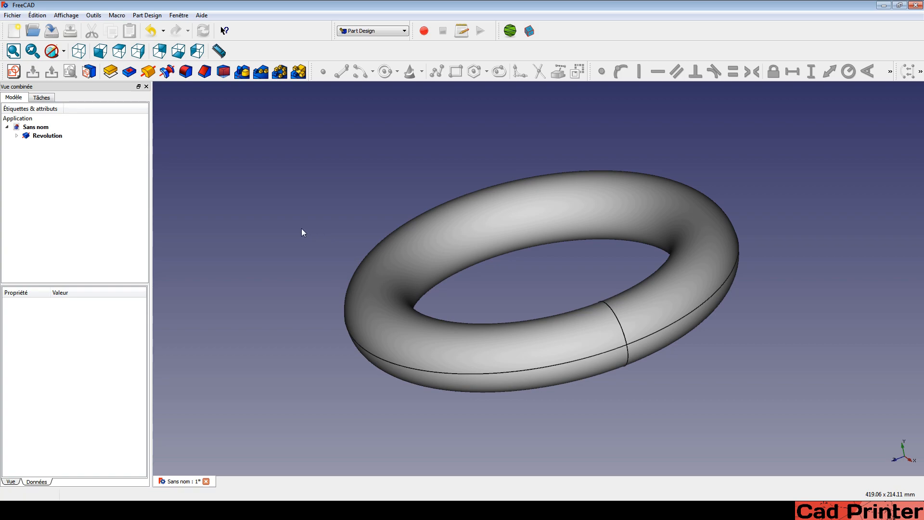
Create a new sketch on the XY plane and set the display style to wireframe (Filaire).
left_click(13, 71)
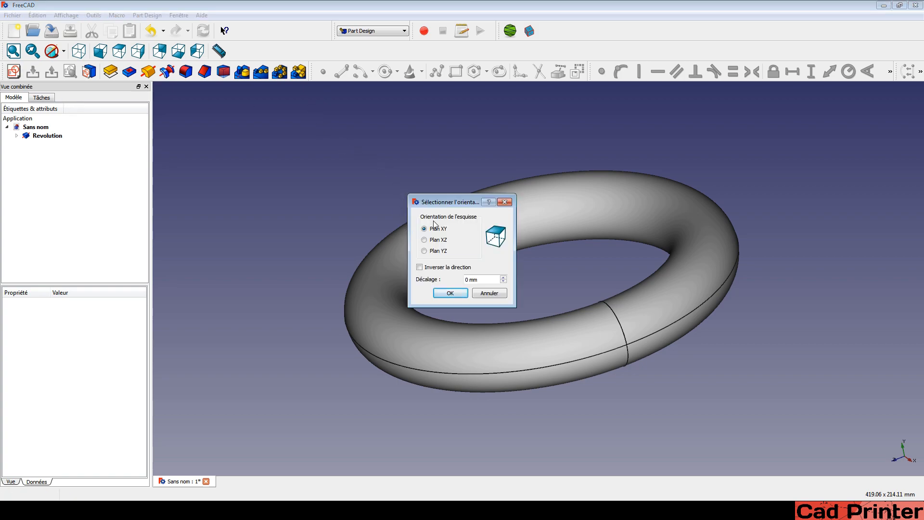
left_click(450, 292)
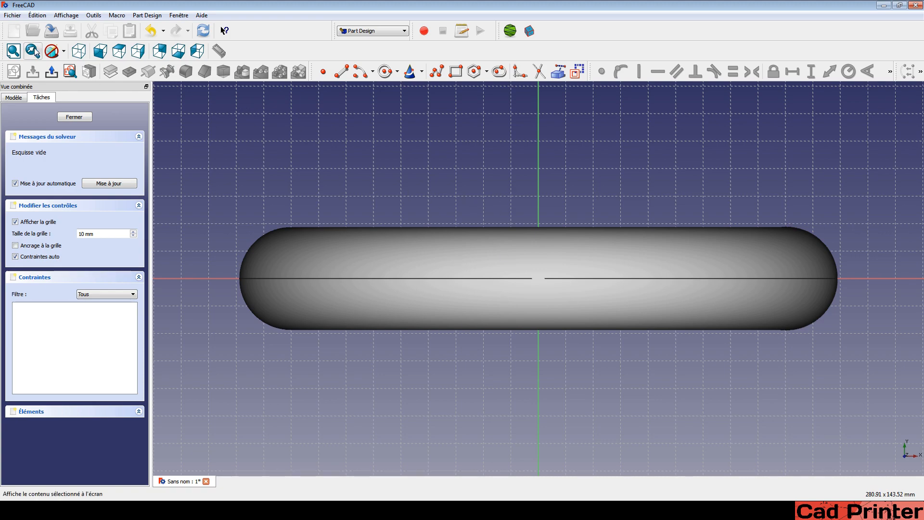
left_click(64, 51)
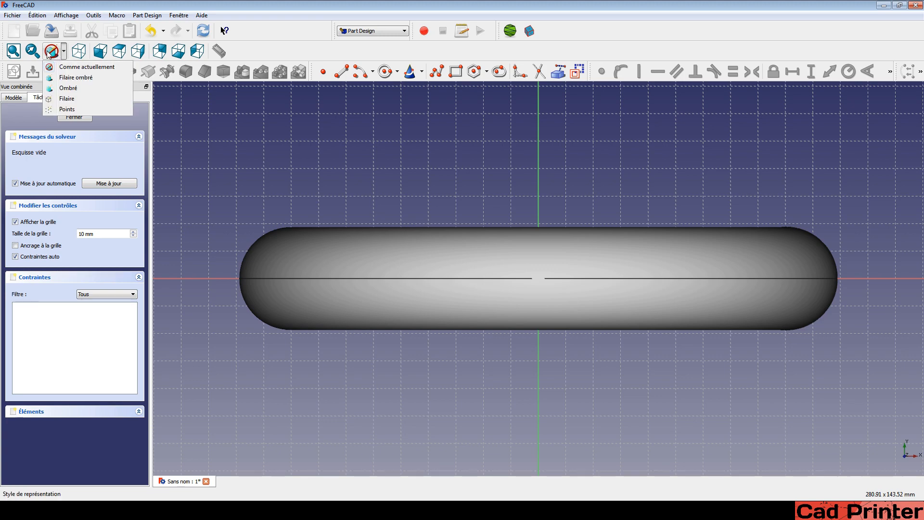
left_click(61, 99)
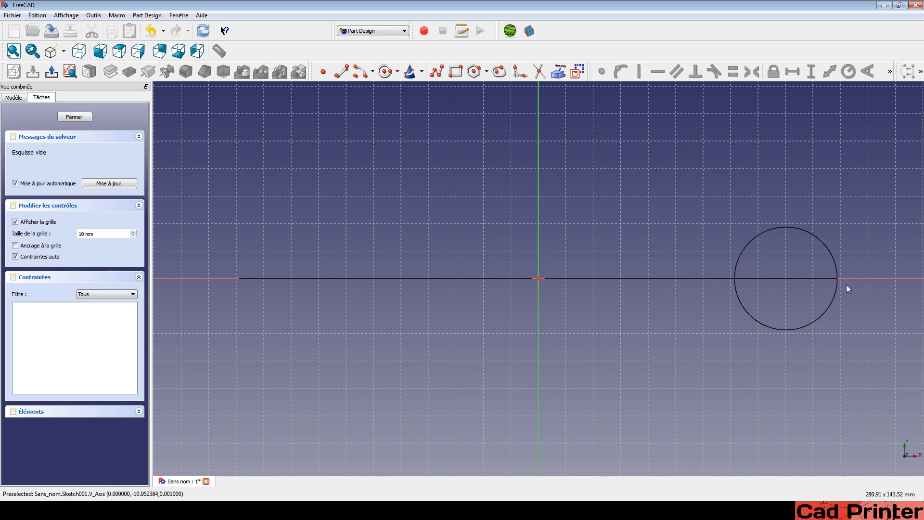
Sketch a circle of about 12 mm radius centred on the origin and close the sketch.
left_click(387, 72)
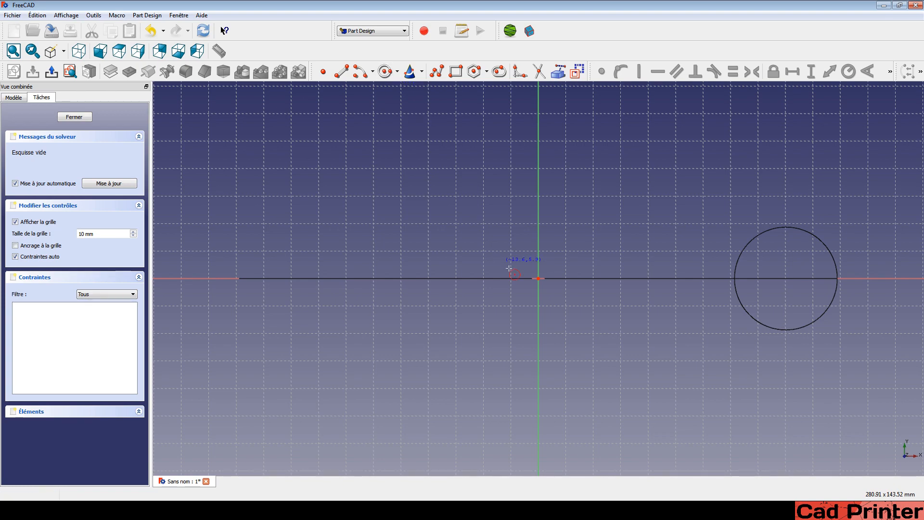
left_click(538, 278)
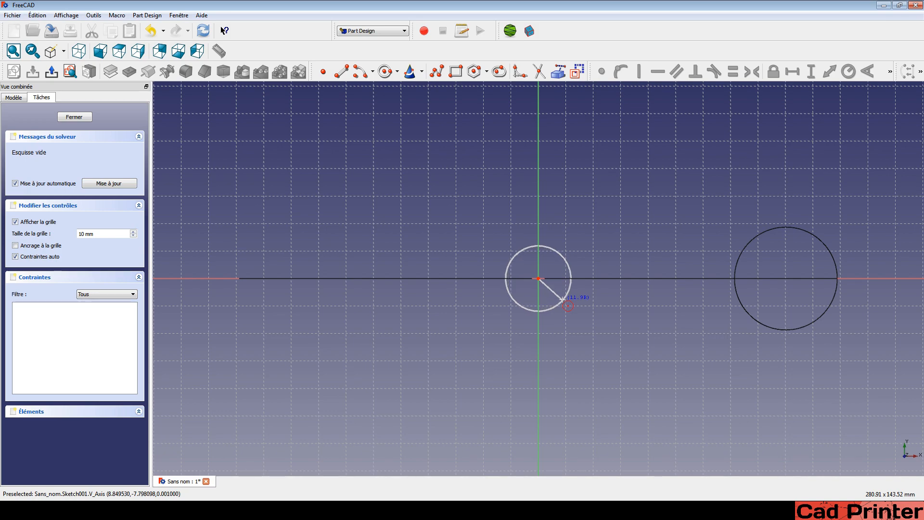
left_click(564, 304)
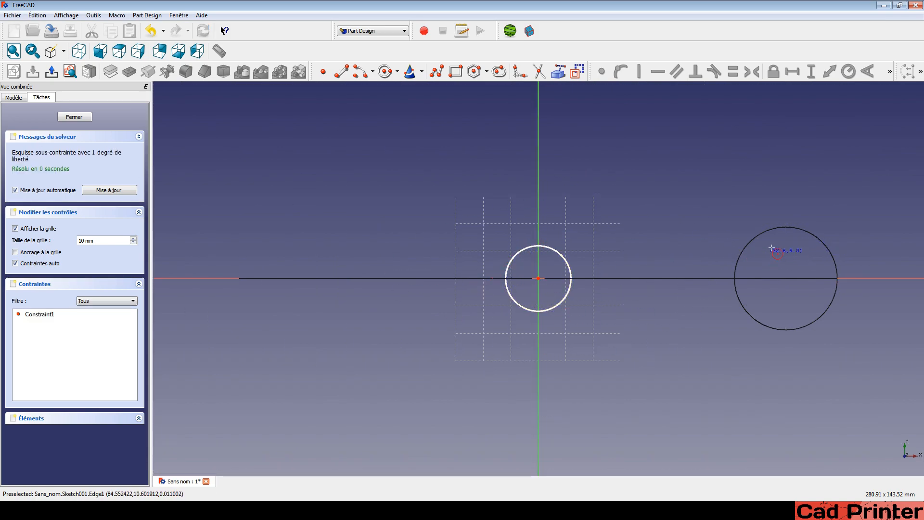
left_click(52, 71)
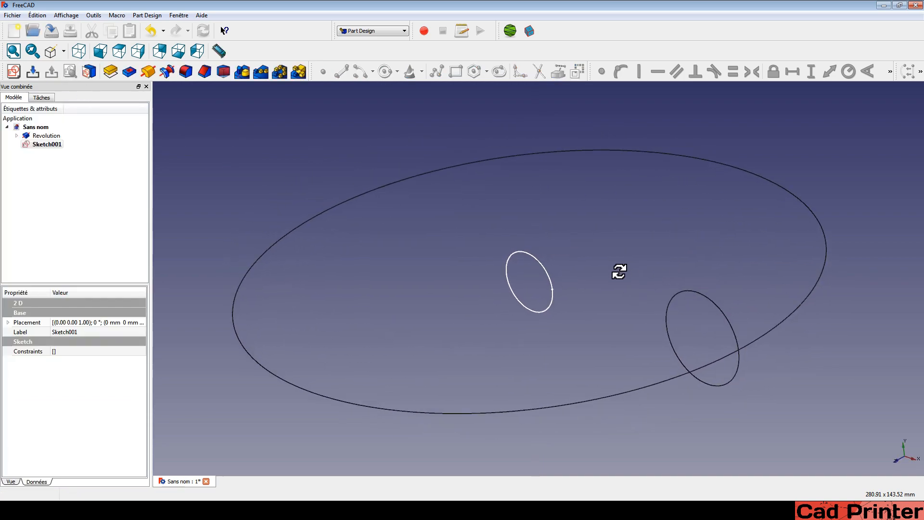
Restore the default shaded display style and pad the central circle sketch to a length of 125 mm.
left_click(63, 52)
left_click(73, 66)
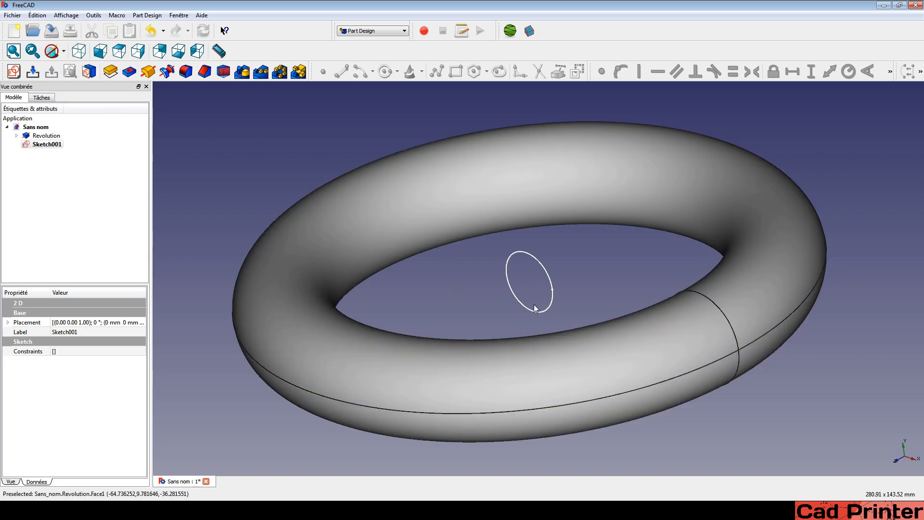
left_click(110, 71)
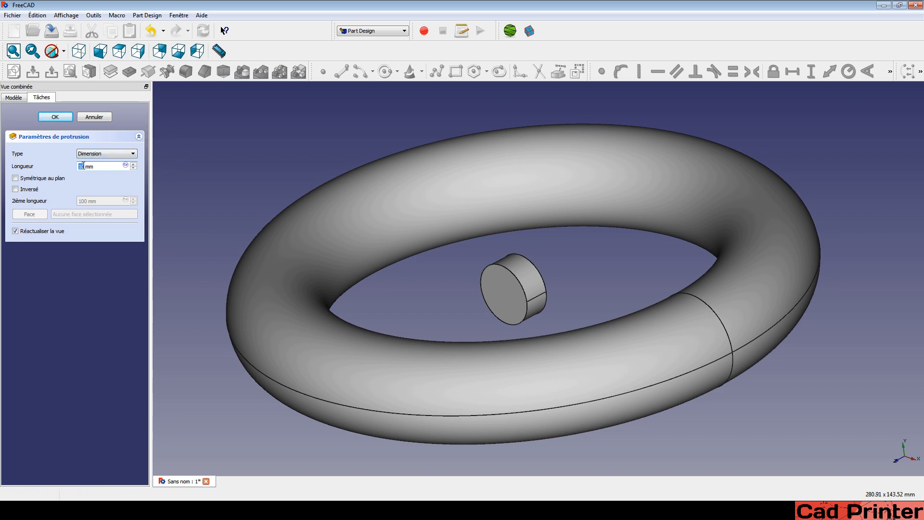
left_click(134, 164)
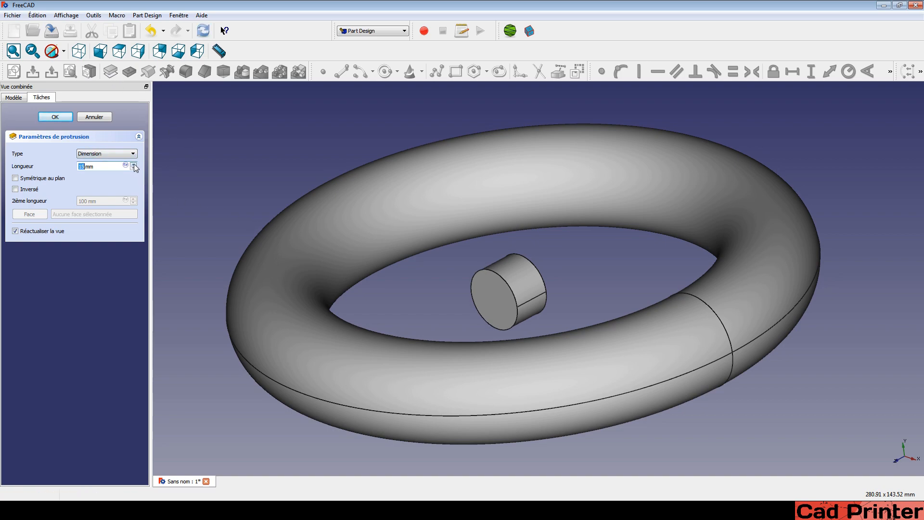
left_click(134, 164)
left_click(134, 164)
left_click(133, 164)
left_click(134, 164)
left_click(134, 164)
left_click(133, 164)
left_click(133, 164)
left_click(134, 164)
left_click(134, 164)
left_click(134, 164)
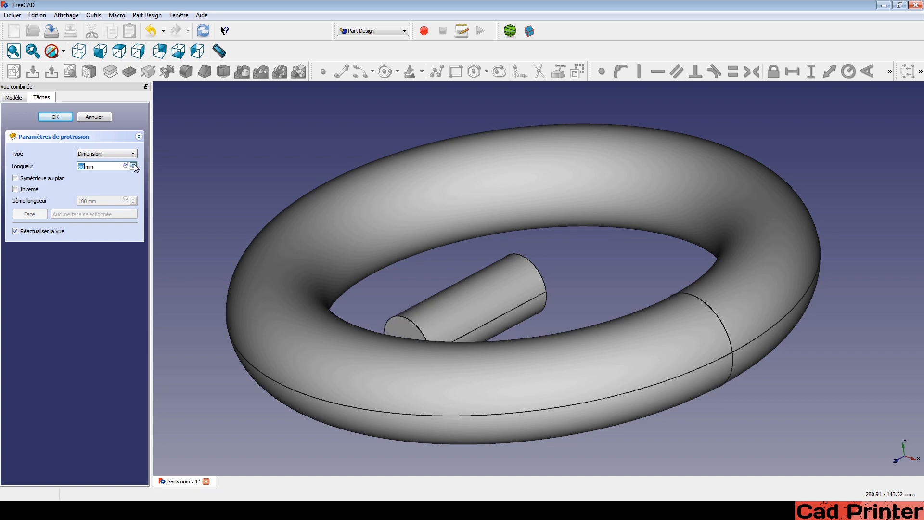
left_click(134, 164)
left_click(134, 164)
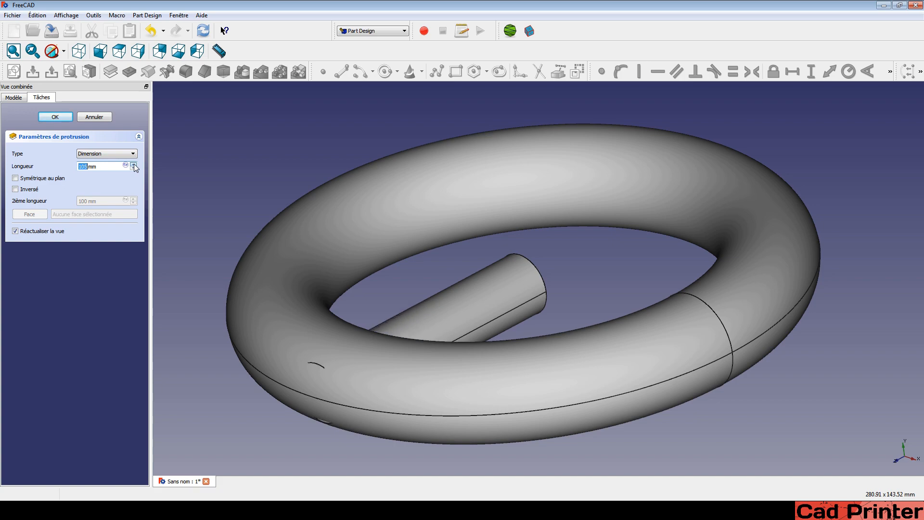
left_click(133, 164)
left_click(133, 165)
left_click(133, 165)
left_click(133, 164)
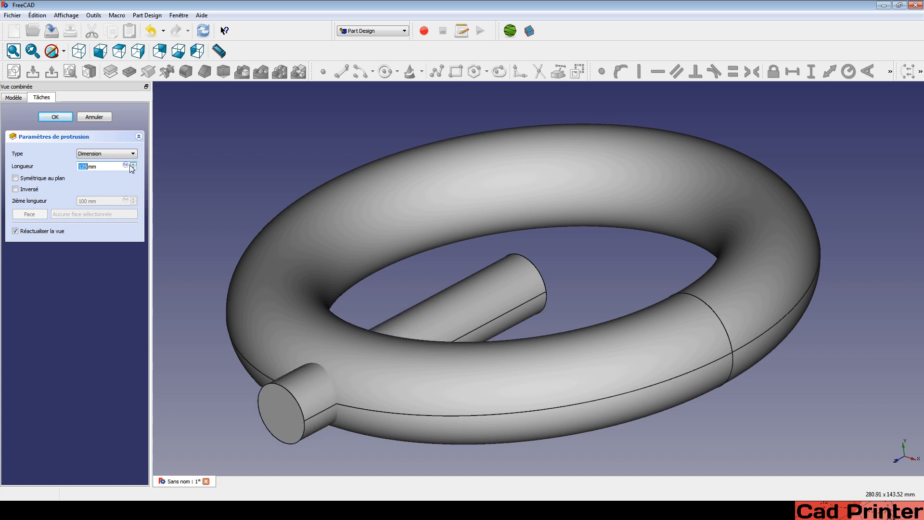
left_click(48, 117)
scroll(208, 198, "down", 2)
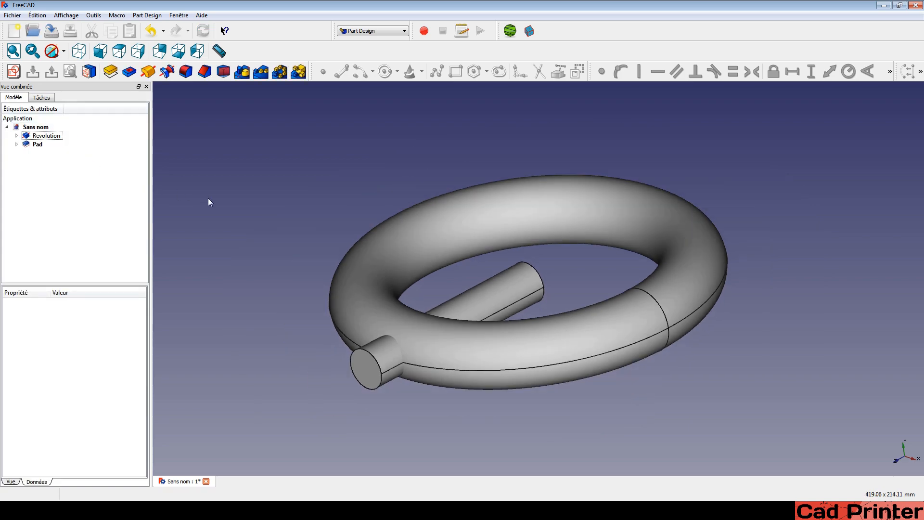
middle_click_drag(208, 199, 286, 236)
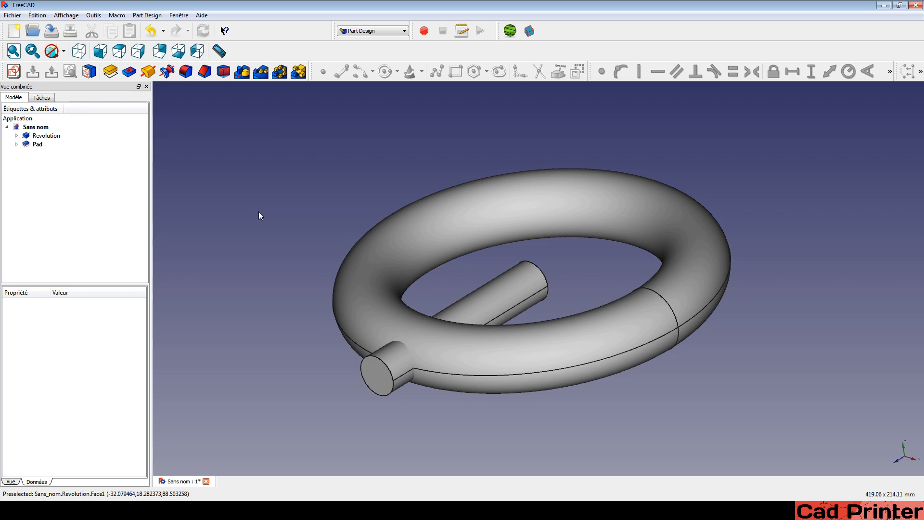
Rename the revolved ring in the model tree as "anneau".
left_click(53, 135)
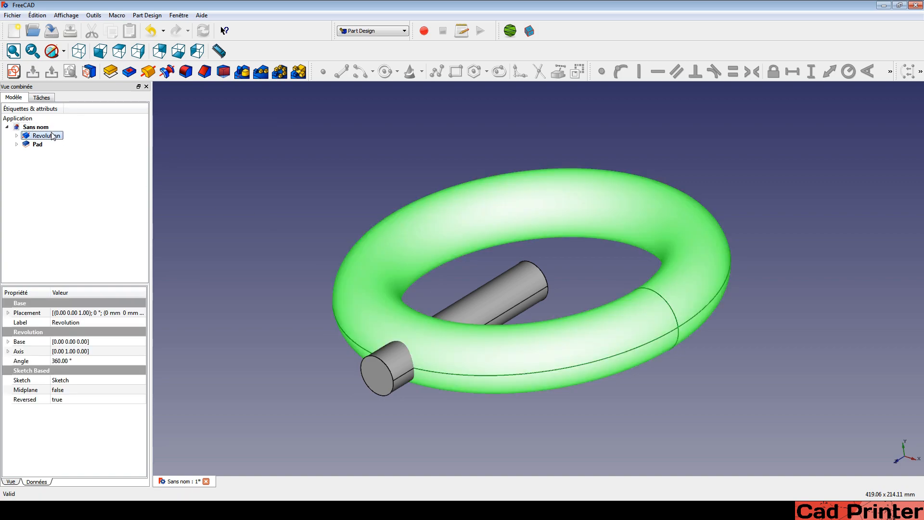
left_click(40, 144)
left_click(39, 136)
left_click(41, 153)
left_click(46, 135)
key("F2")
type("anneau")
key("Return")
Rename the padded cylinder in the model tree as "tube".
left_click(66, 144)
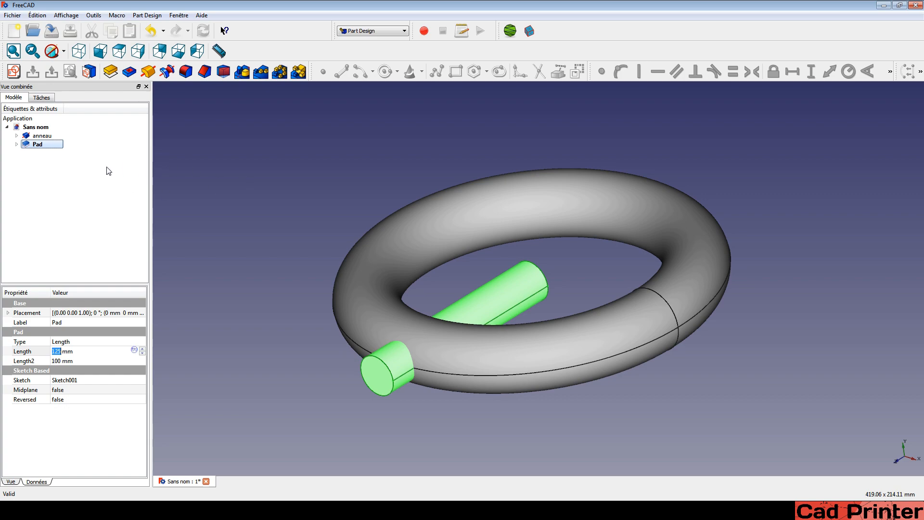
key("F2")
type("tube")
key("Return")
left_click(302, 277)
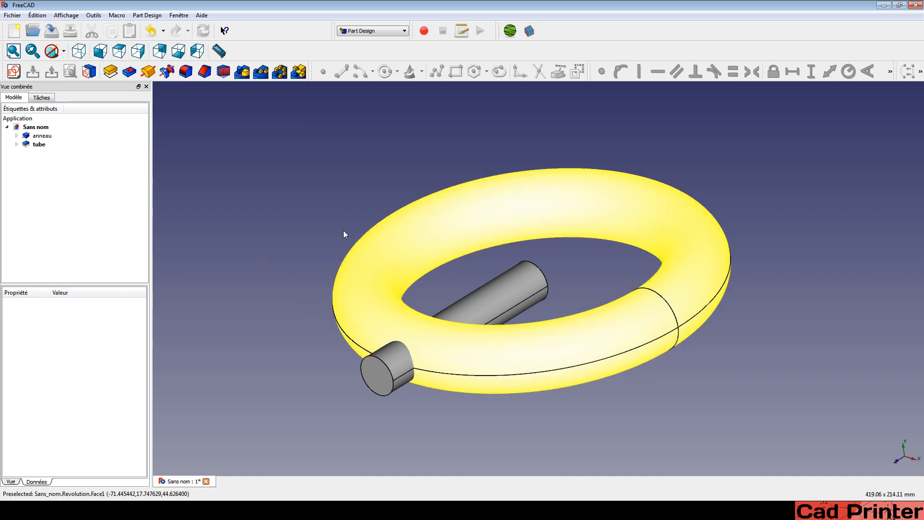
In the Part workbench, apply a Boolean difference with anneau as the first shape and tube as the second.
mouse_move(342, 230)
middle_mouse_down()
mouse_move(361, 209)
mouse_move(333, 232)
middle_mouse_up()
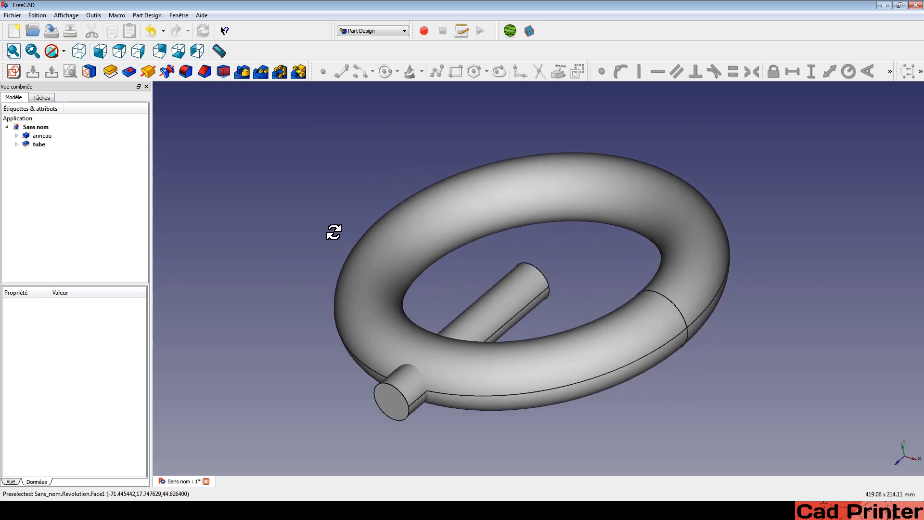
left_click(373, 31)
left_click(348, 126)
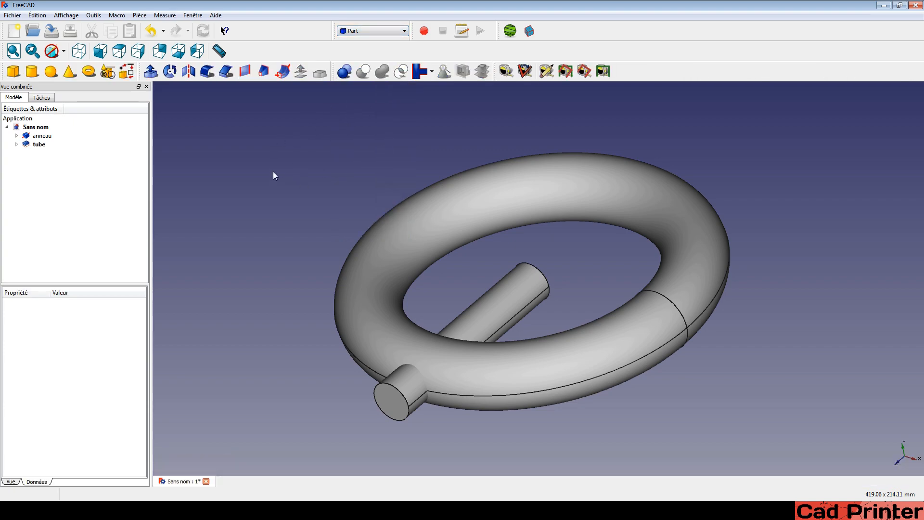
left_click(344, 71)
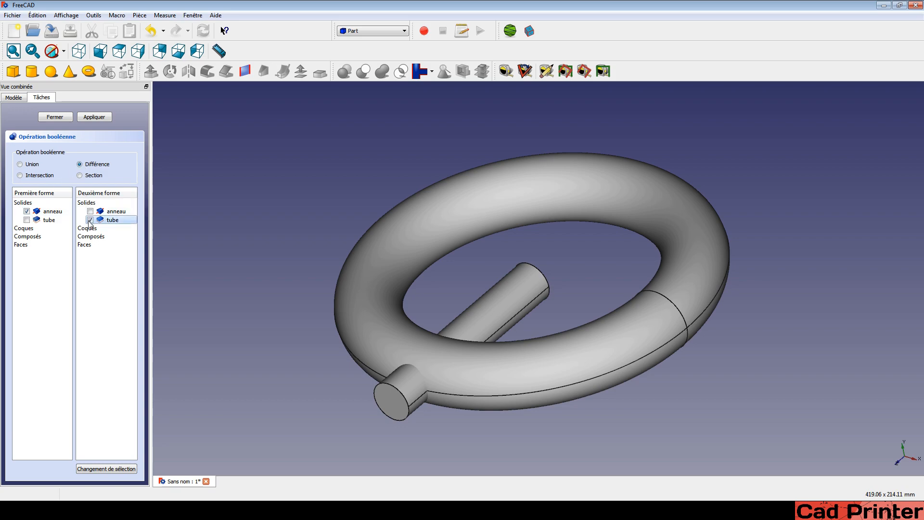
left_click(94, 118)
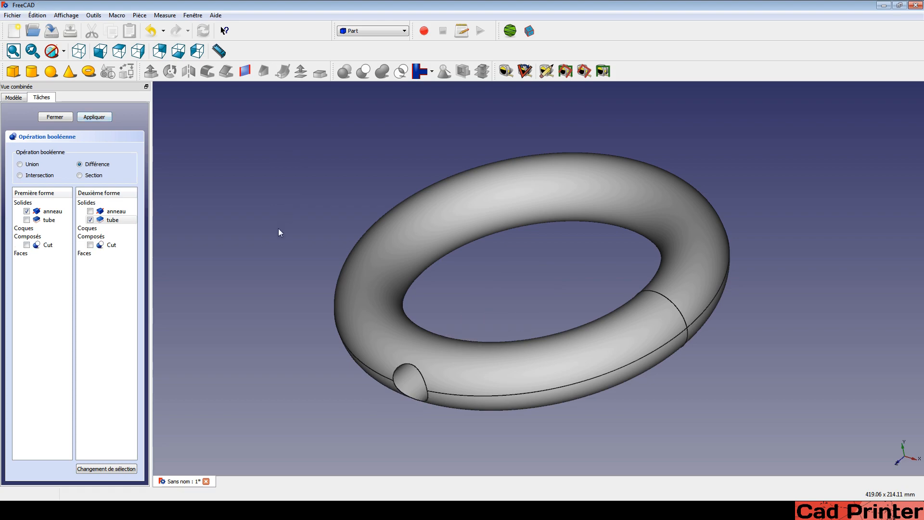
middle_click_drag(278, 228, 504, 241)
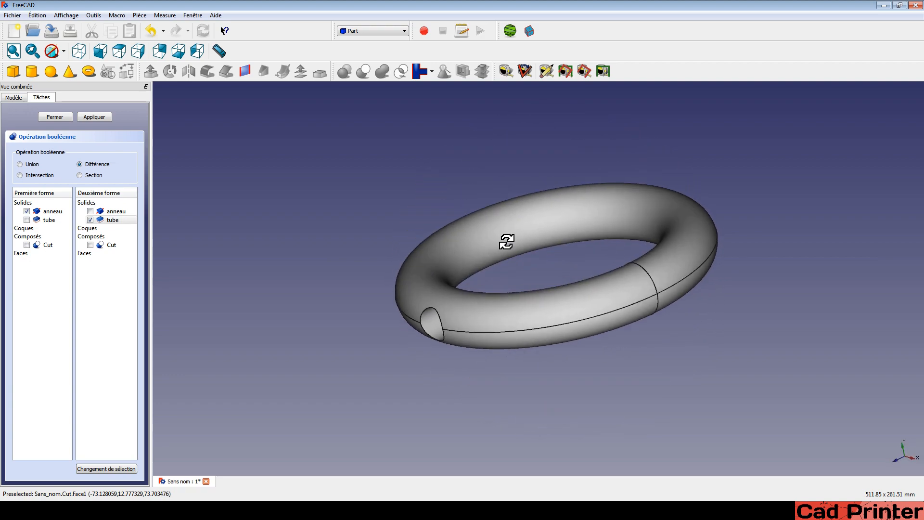
left_click(54, 117)
left_click(33, 136)
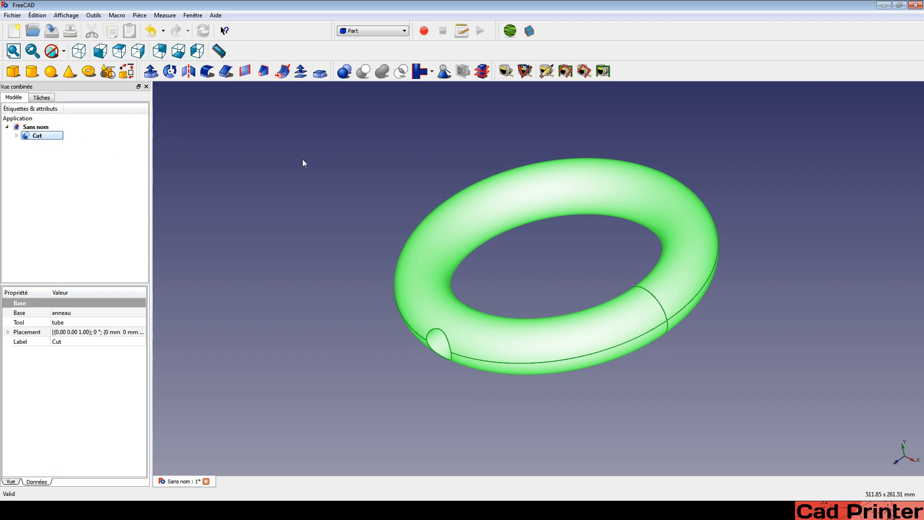
left_click(365, 259)
middle_click_drag(326, 271, 334, 293)
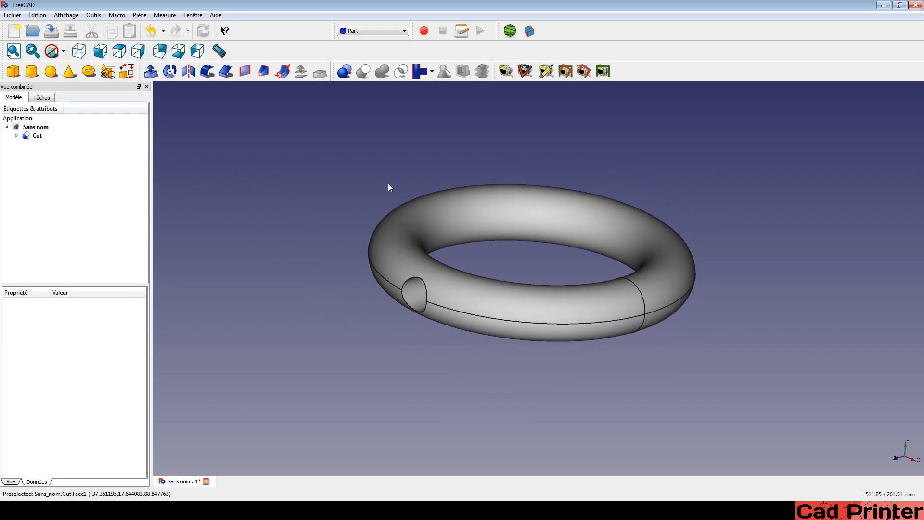
middle_click_drag(388, 188, 339, 222)
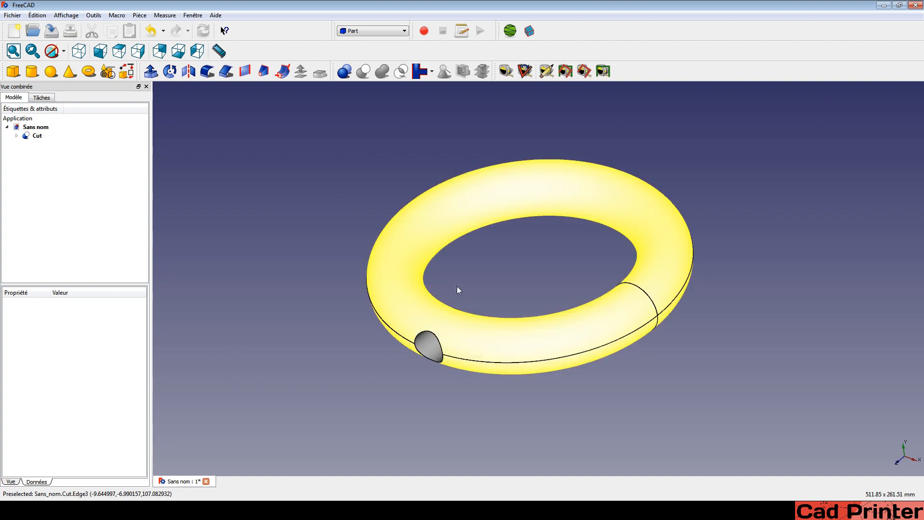
Delete the Boolean cut to bring back the separate ring and tube.
left_click(34, 136)
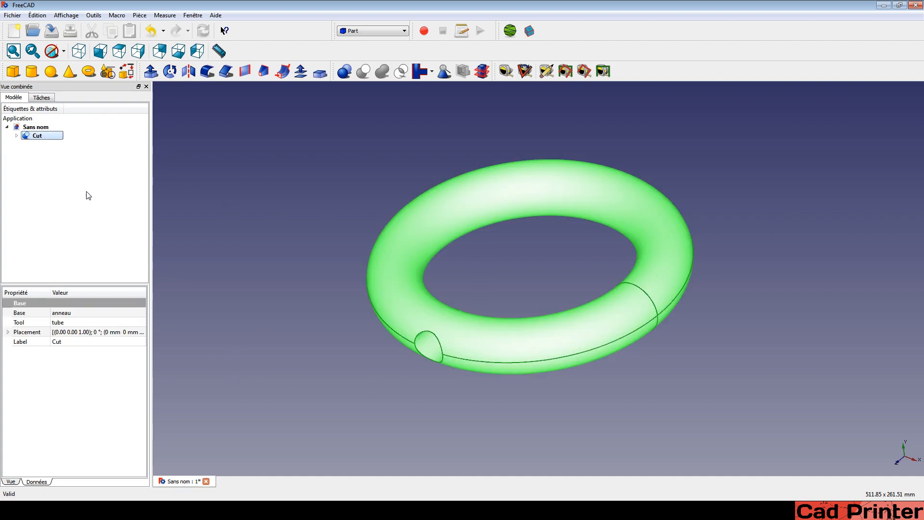
key("Delete")
left_click(41, 144)
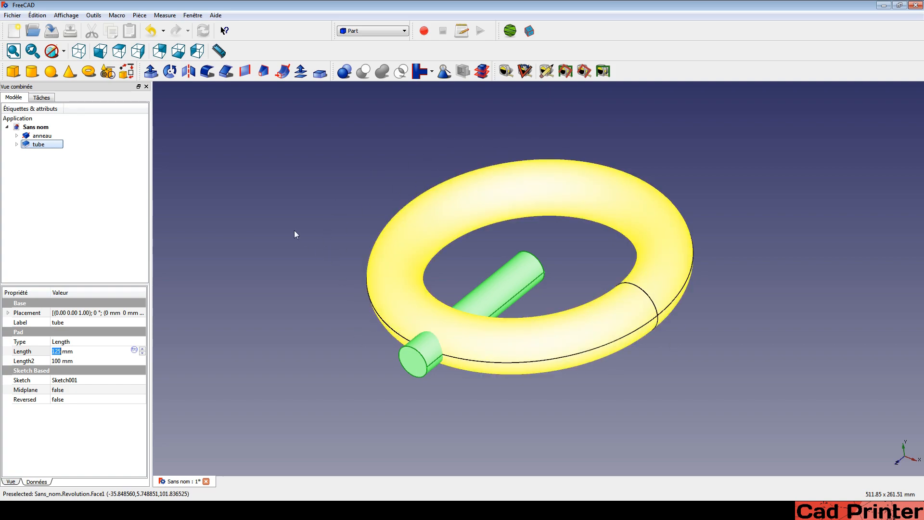
left_click(354, 296)
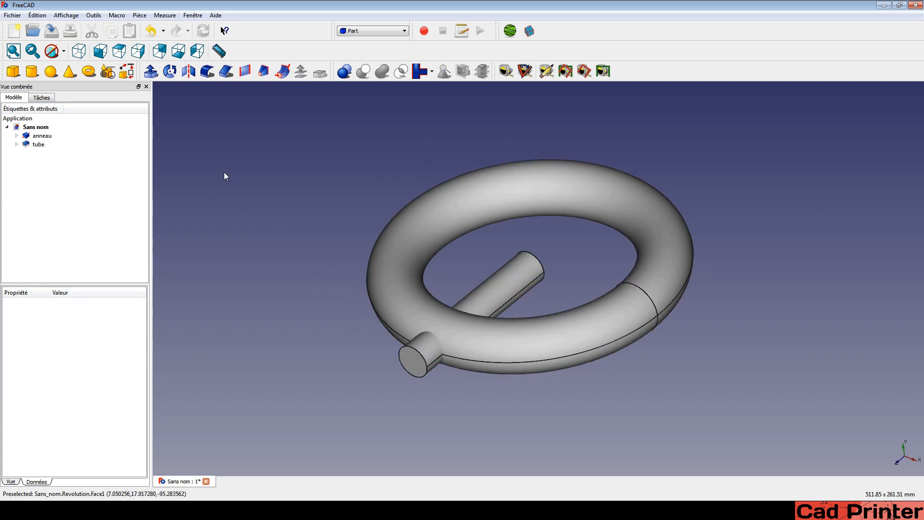
Switch to the Draft workbench and create an array from the tube.
left_click(371, 31)
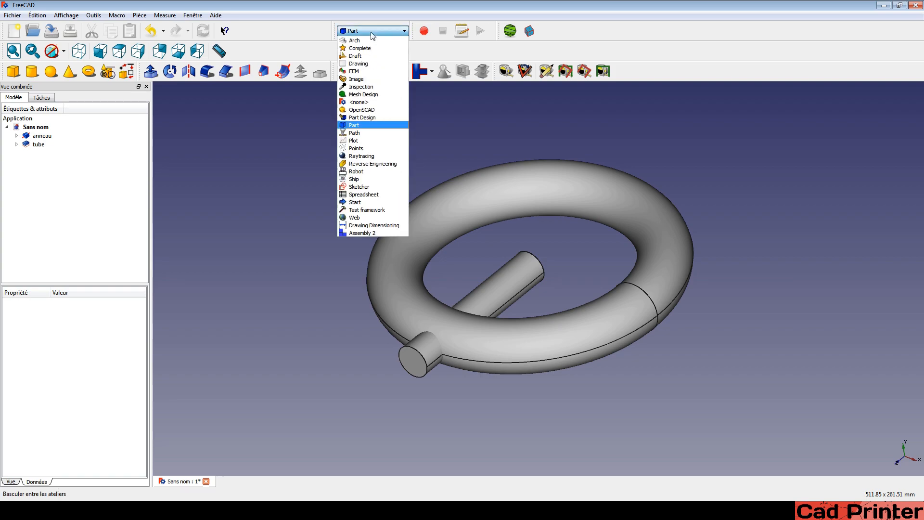
left_click(364, 56)
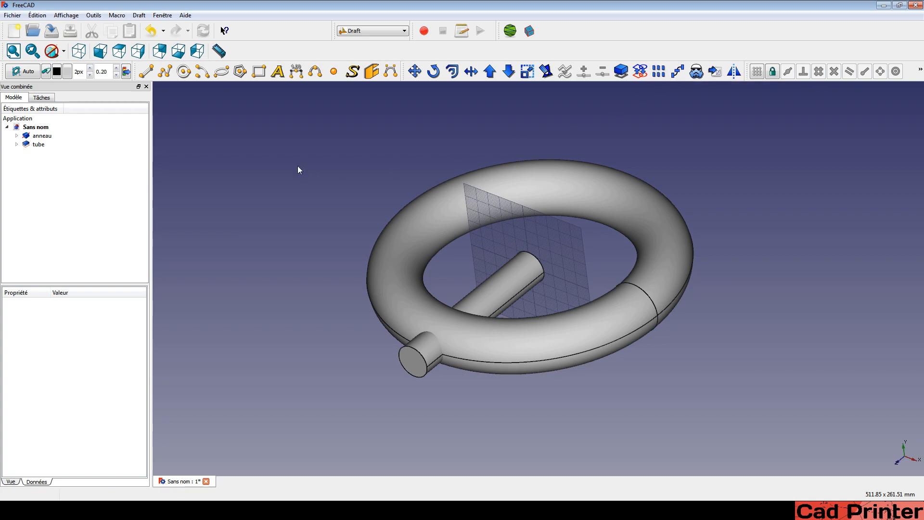
left_click(37, 144)
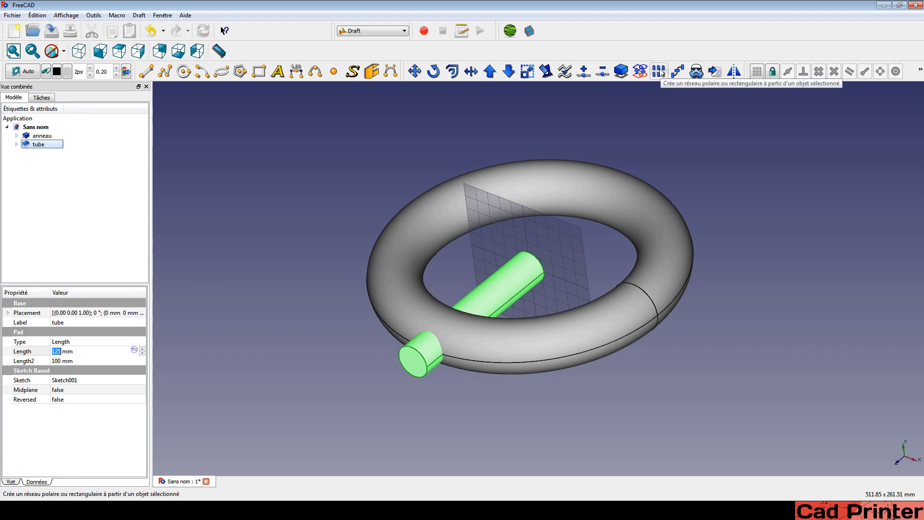
left_click(660, 72)
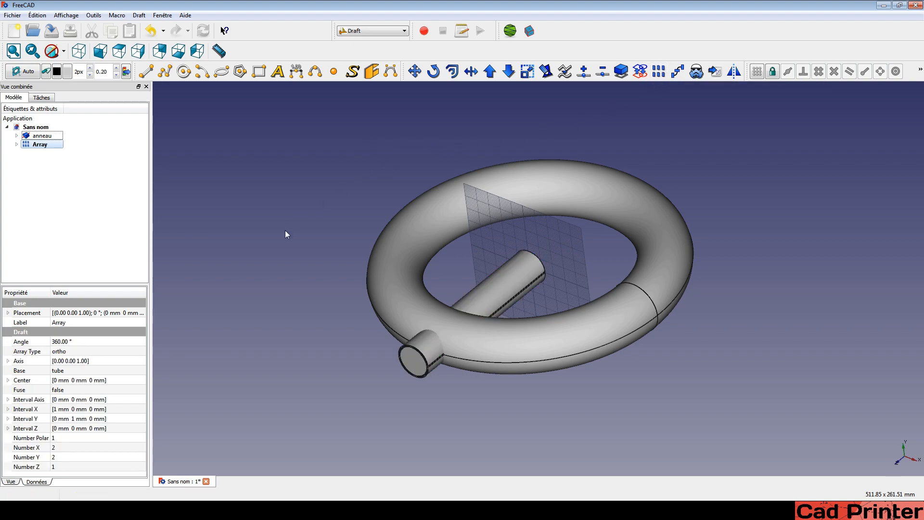
Change the tube array's type to polar.
left_click(34, 153)
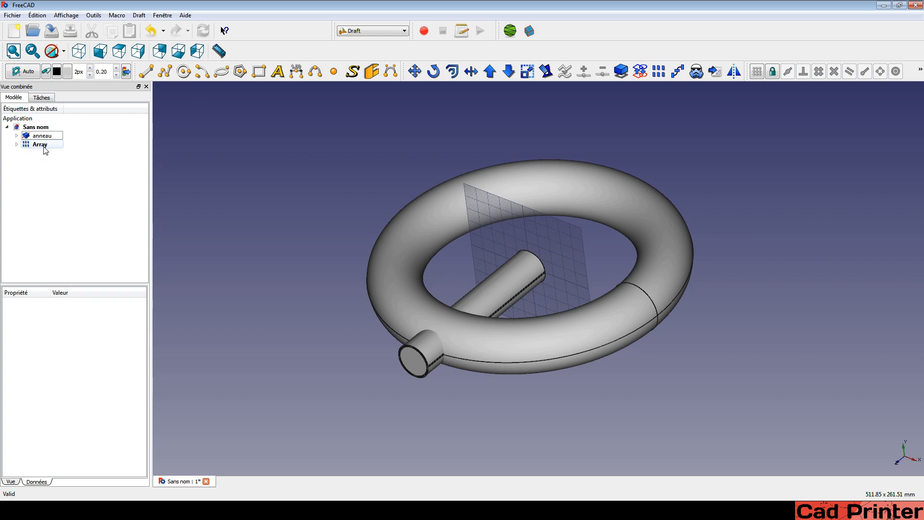
left_click(41, 146)
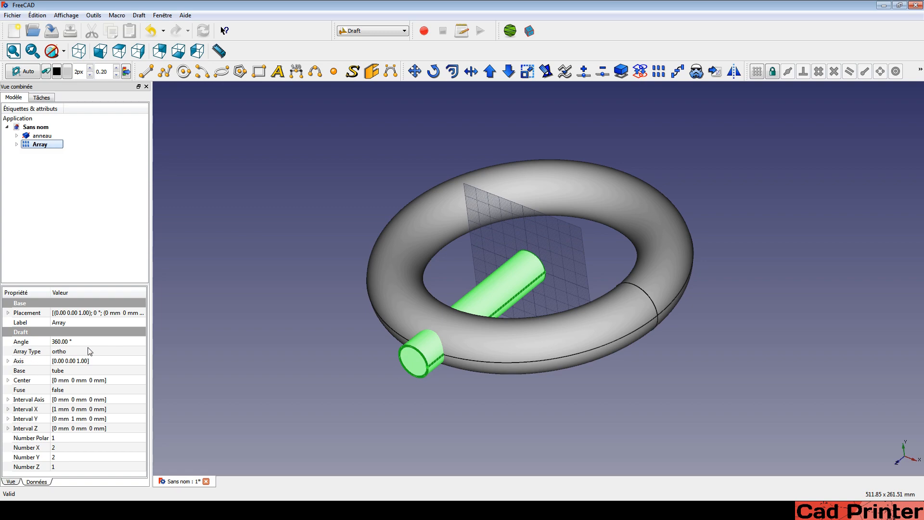
left_click(58, 353)
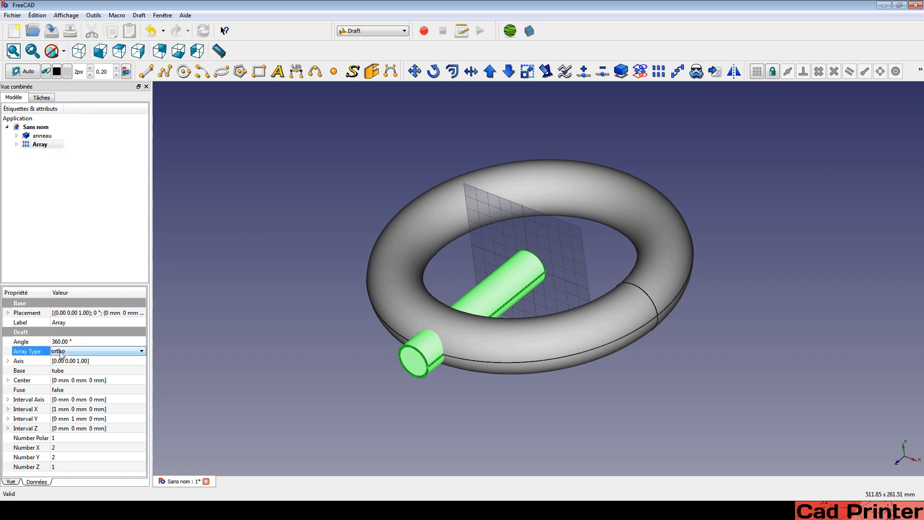
left_click(59, 352)
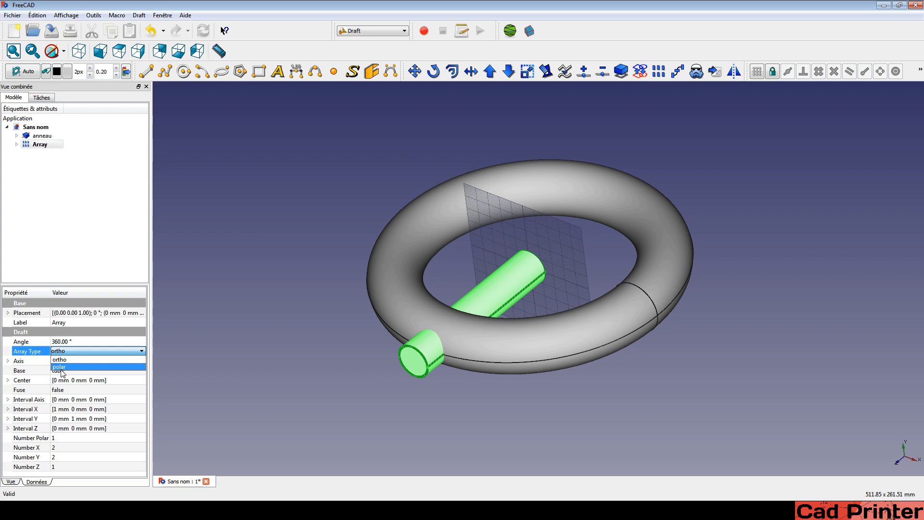
left_click(65, 367)
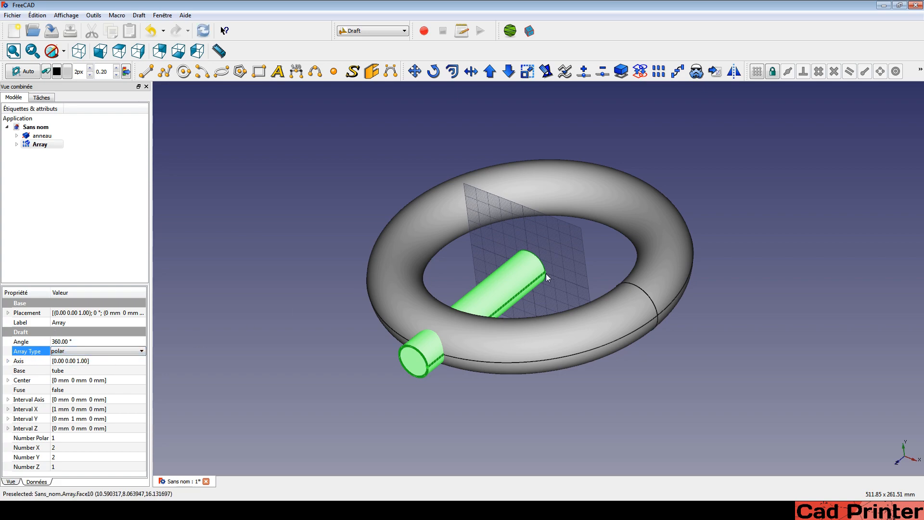
Set the polar tube array's rotation axis to the Y direction, with x 0, y 1 and z 0.
key("ctrl+r")
middle_click_drag(523, 286, 520, 312)
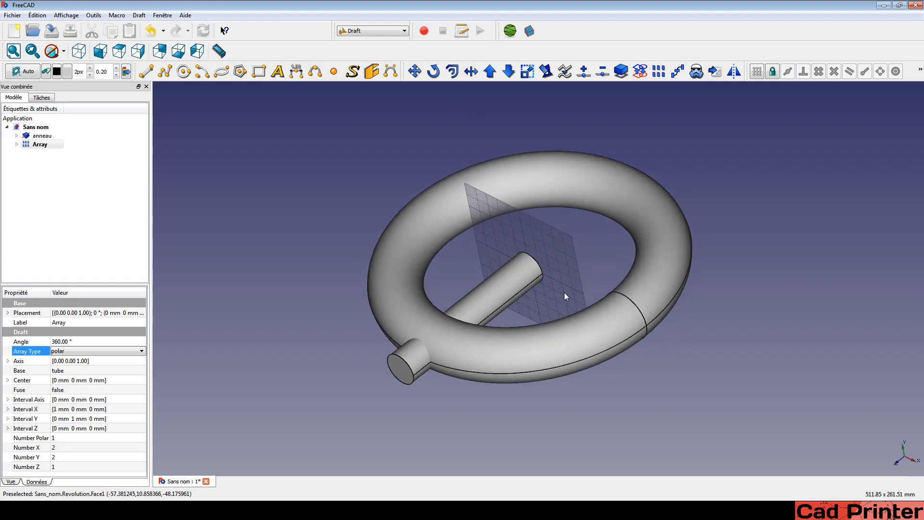
left_click(82, 361)
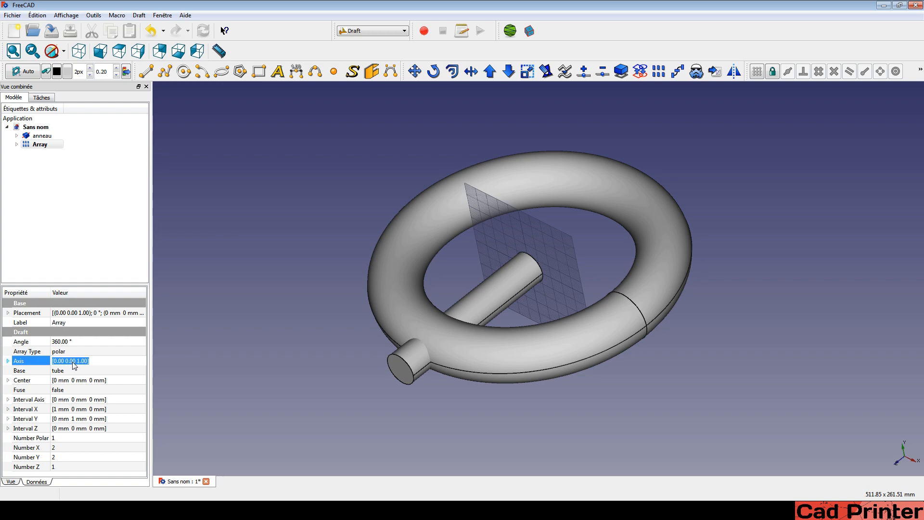
left_click(73, 362)
left_click(8, 361)
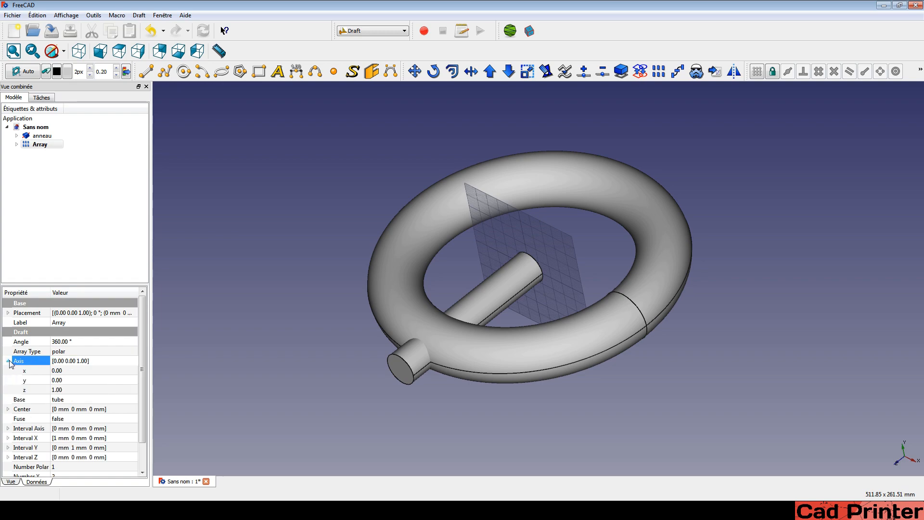
left_click(56, 391)
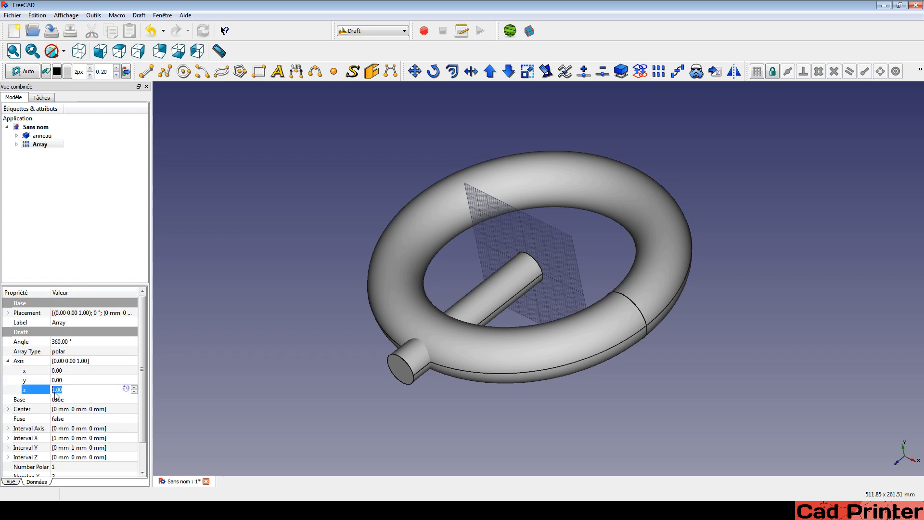
type("0")
left_click(55, 380)
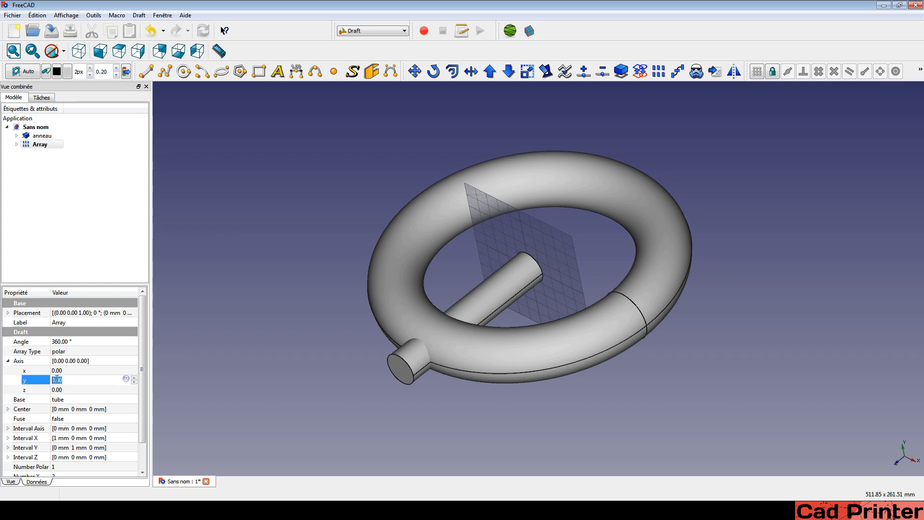
type("1")
left_click(93, 253)
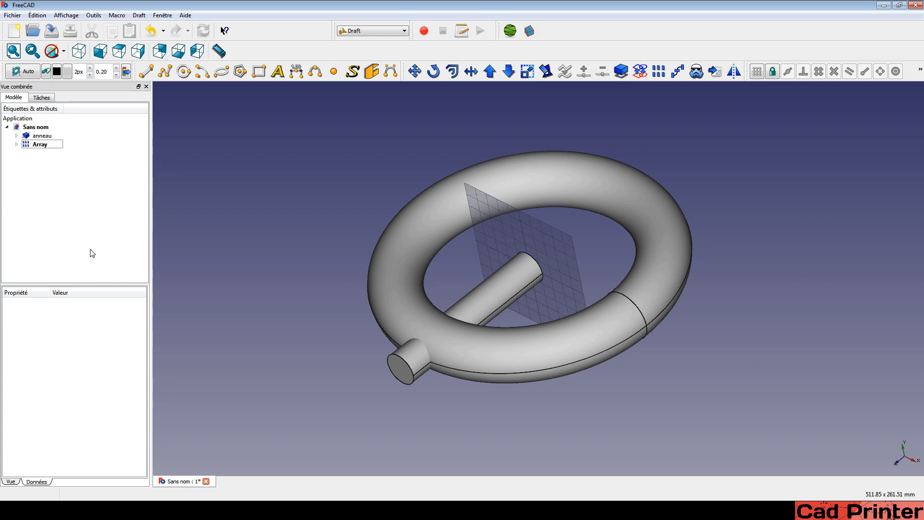
Set the tube array's polar count to 6.
left_click(38, 144)
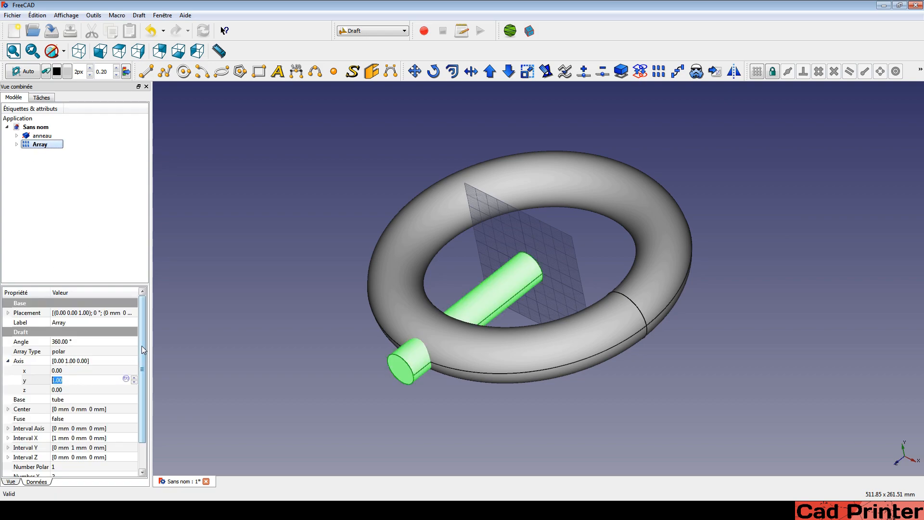
left_click_drag(143, 350, 146, 374)
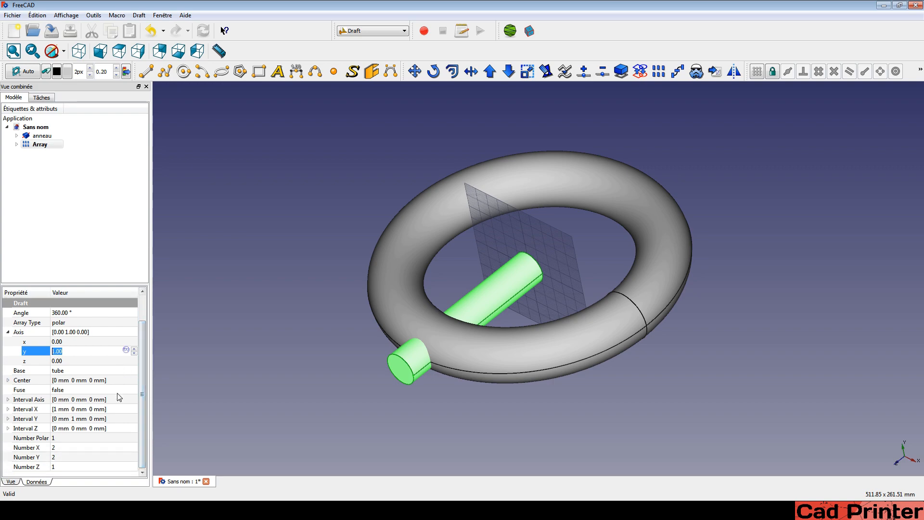
left_click(54, 437)
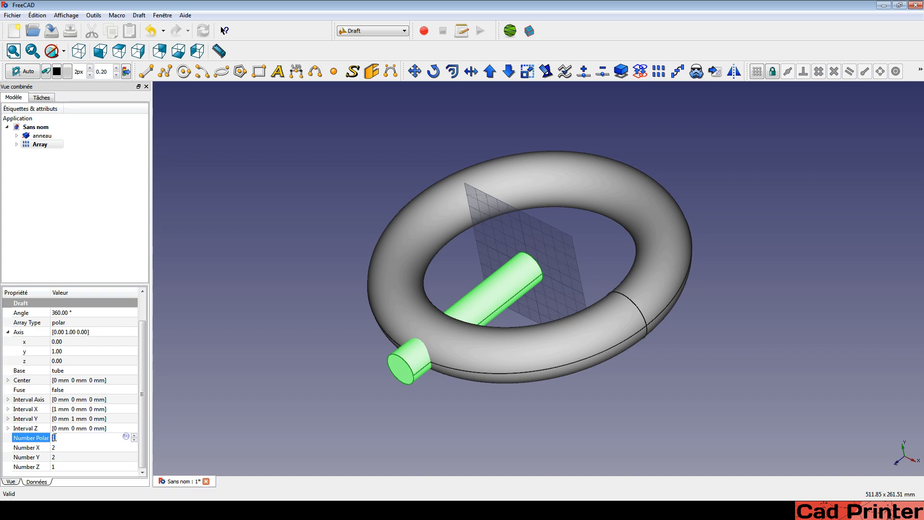
left_click(134, 435)
left_click(106, 242)
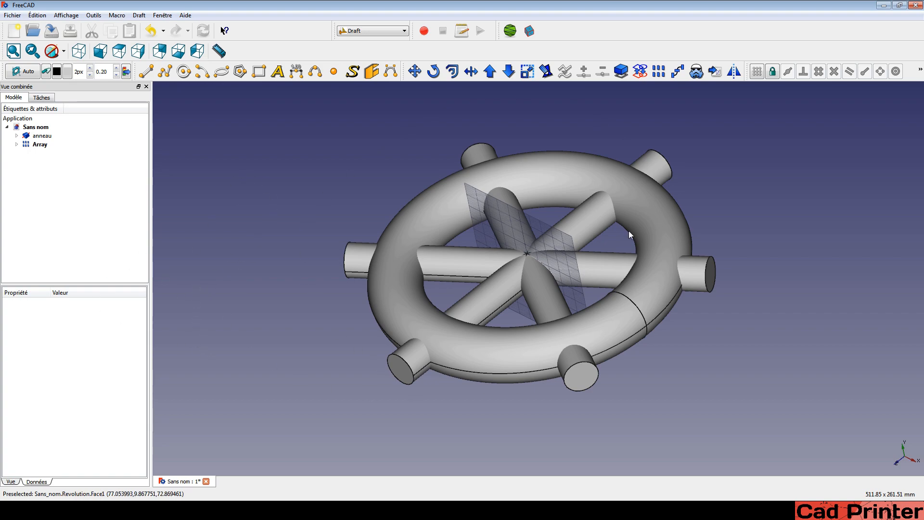
Set the tube array's Fuse property to true so its six tubes are merged.
left_click(41, 144)
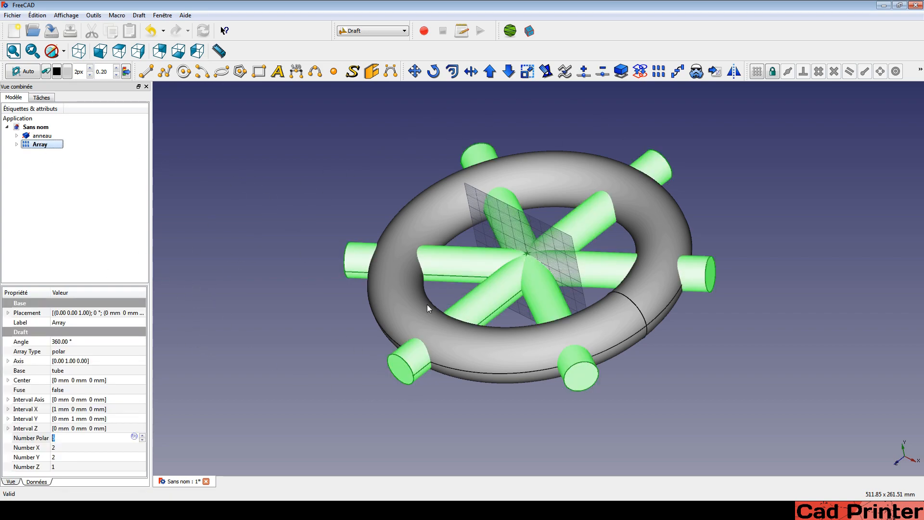
middle_click_drag(296, 262, 311, 309)
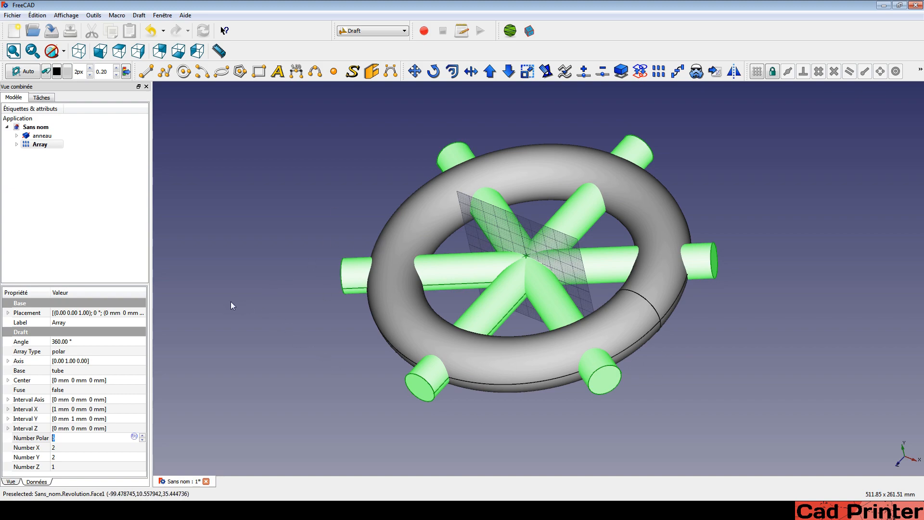
left_click(58, 390)
left_click(58, 390)
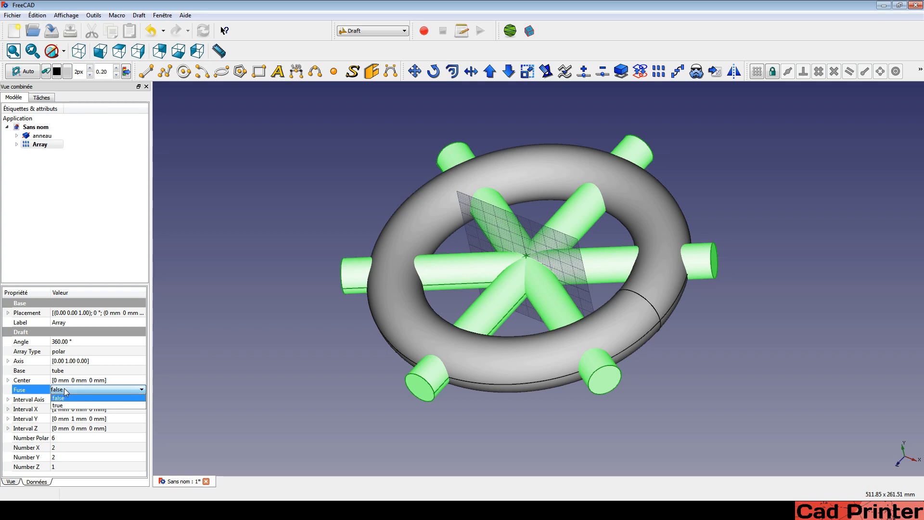
left_click(58, 405)
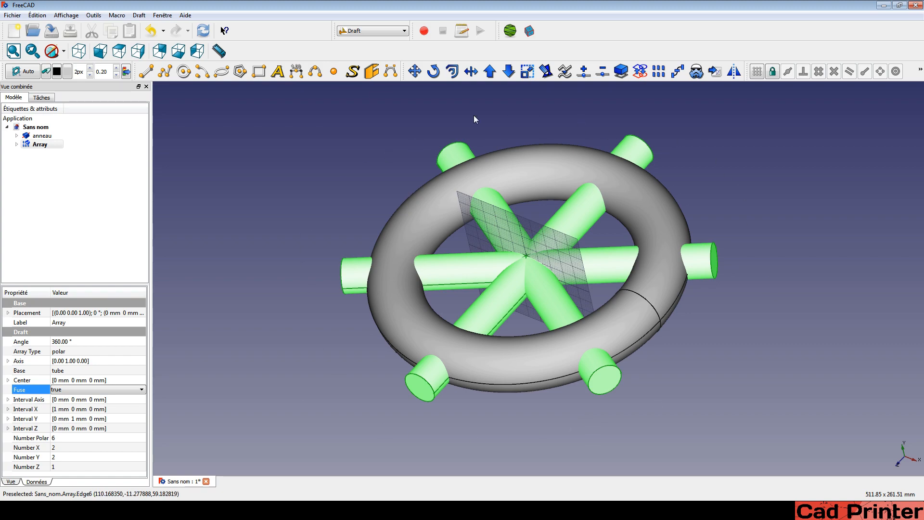
left_click(111, 245)
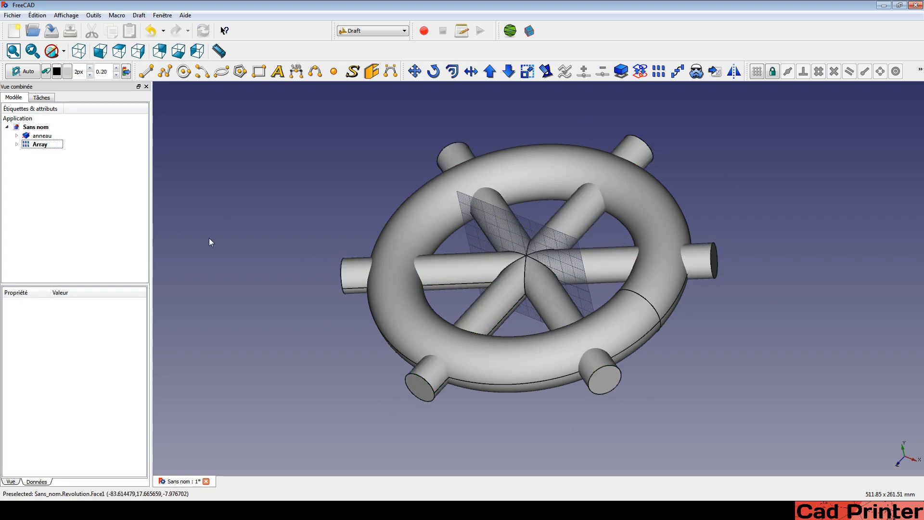
Switch from the Draft workbench to the Part workbench.
middle_click_drag(316, 215, 400, 286)
scroll(339, 264, "down", 2)
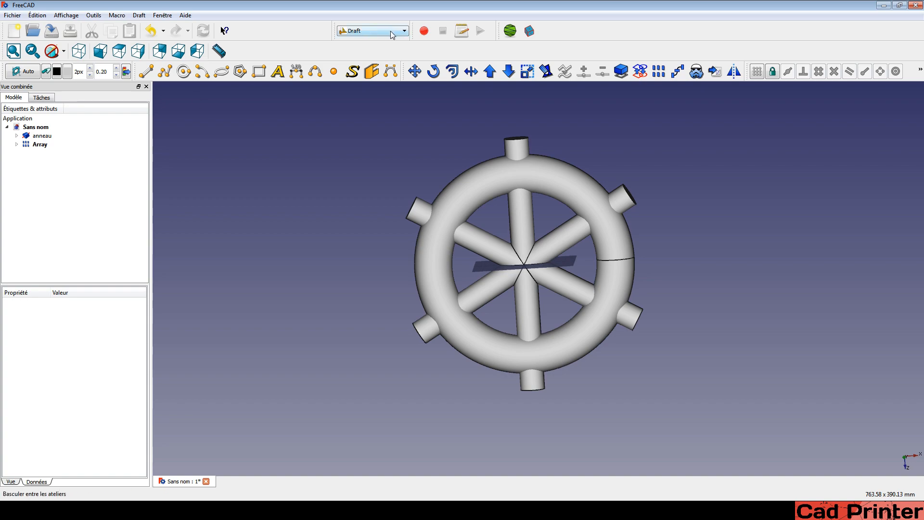
left_click(375, 31)
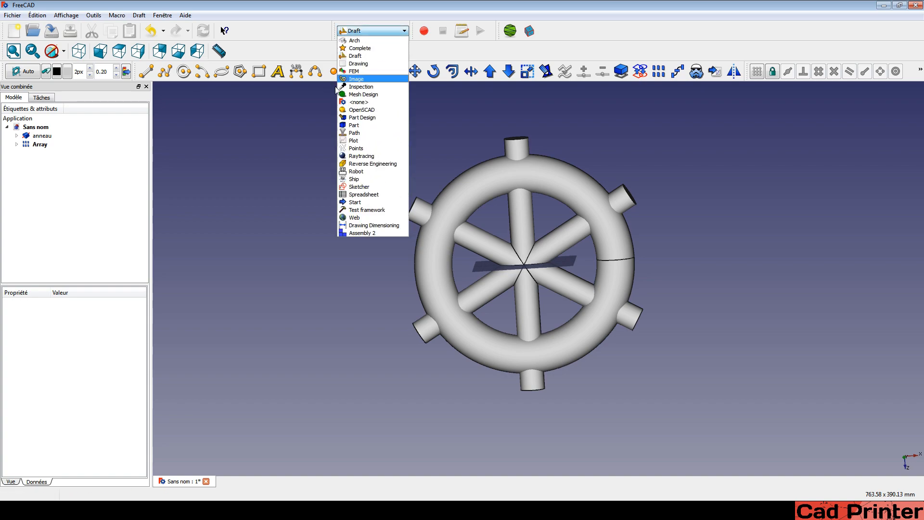
left_click(356, 124)
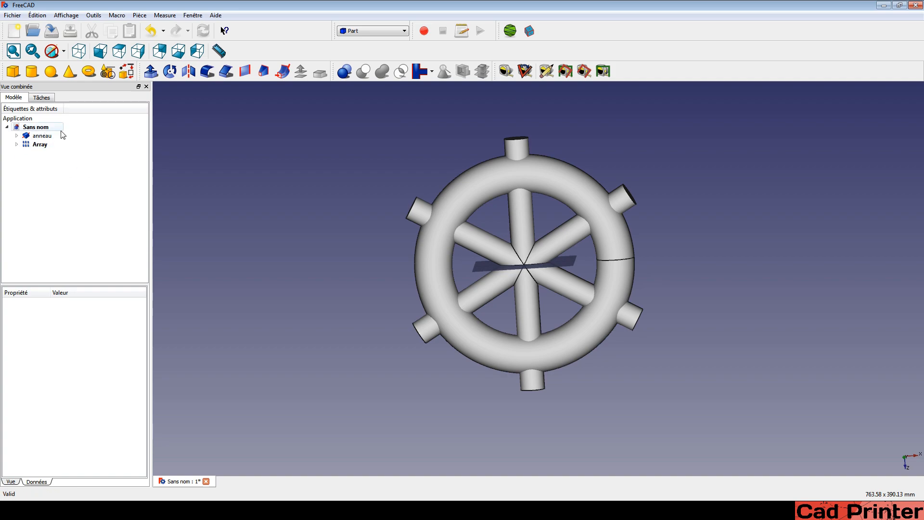
Apply a Boolean difference with anneau as the first shape and Array as the second, and inspect the cut ring.
left_click(345, 72)
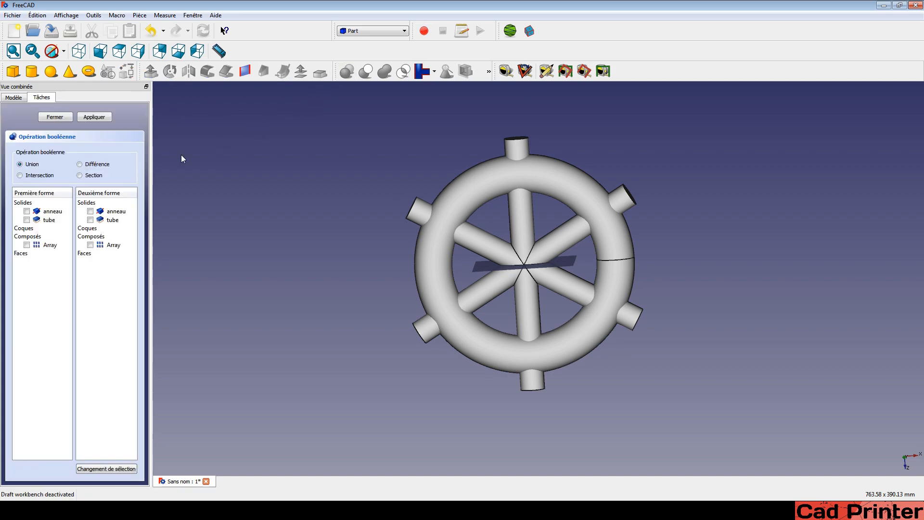
left_click(27, 211)
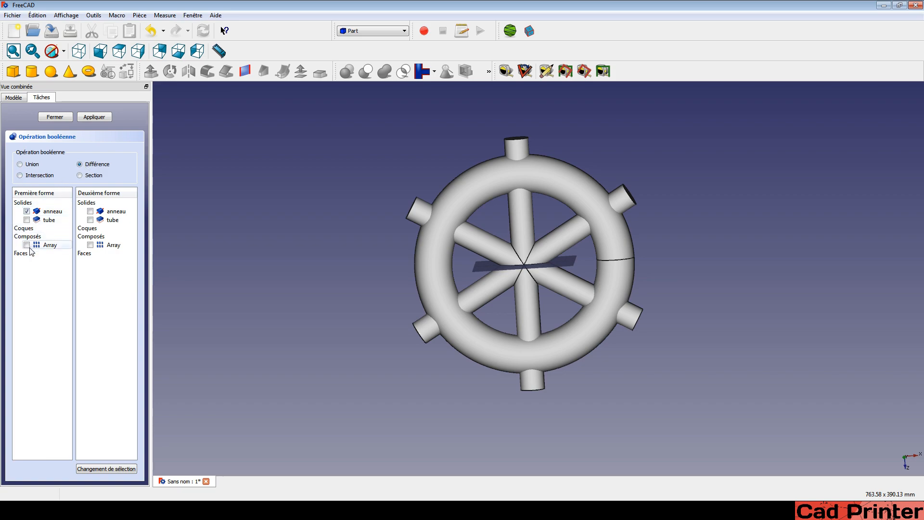
left_click(90, 244)
left_click(88, 116)
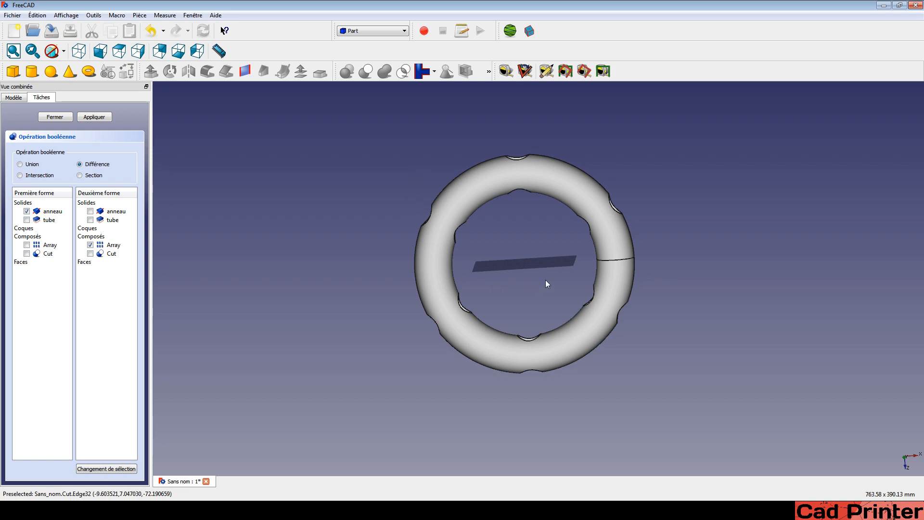
middle_click_drag(546, 282, 597, 306)
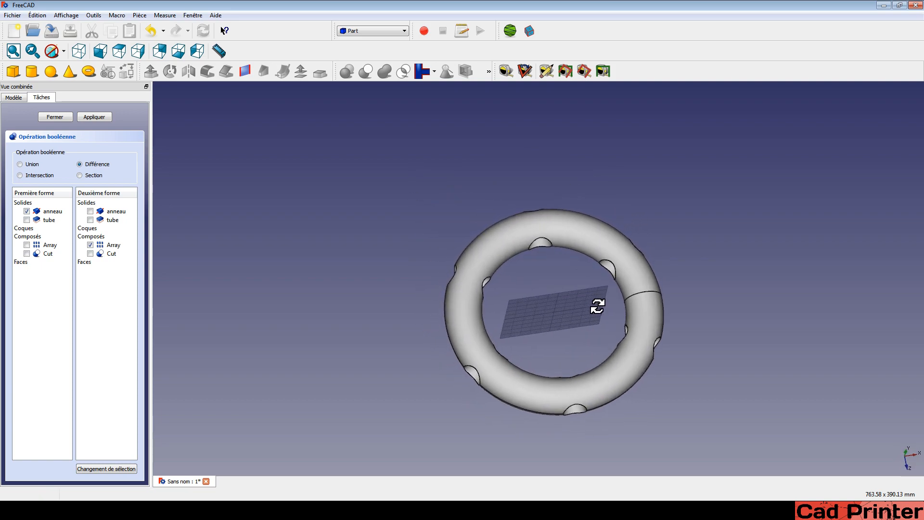
left_click(54, 117)
middle_click_drag(630, 270, 609, 299)
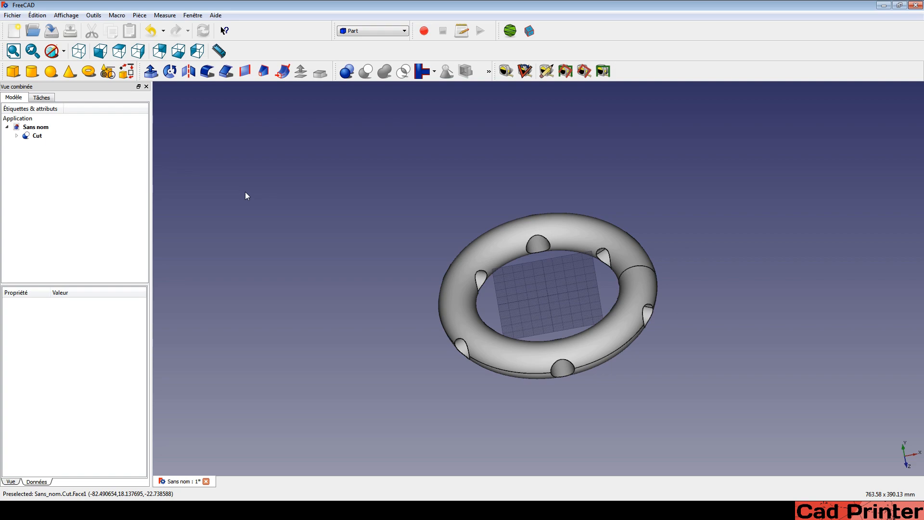
scroll(419, 324, "up", 2)
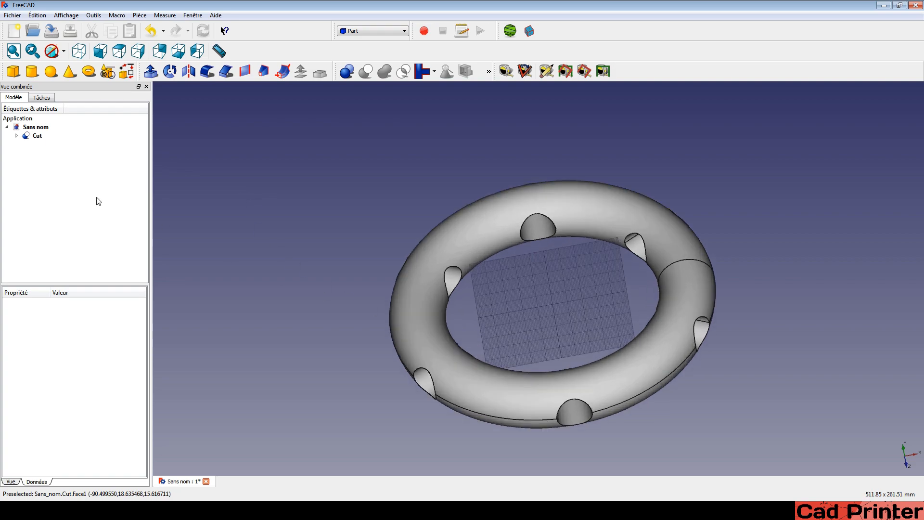
Delete the Boolean cut to bring back the separate ring and tube array.
left_click(26, 138)
key("Delete")
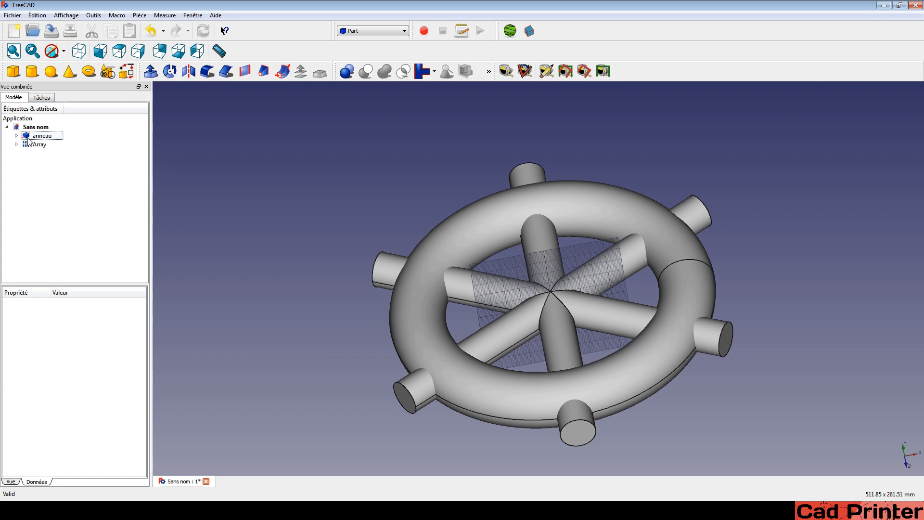
Fuse the tube array and the anneau ring into a single solid with a Boolean union.
left_click(30, 145)
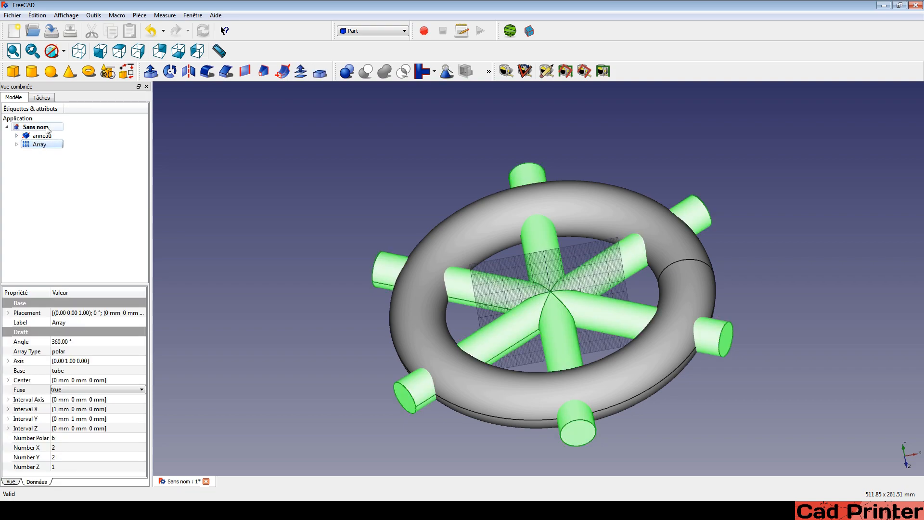
left_click(46, 136, "ctrl")
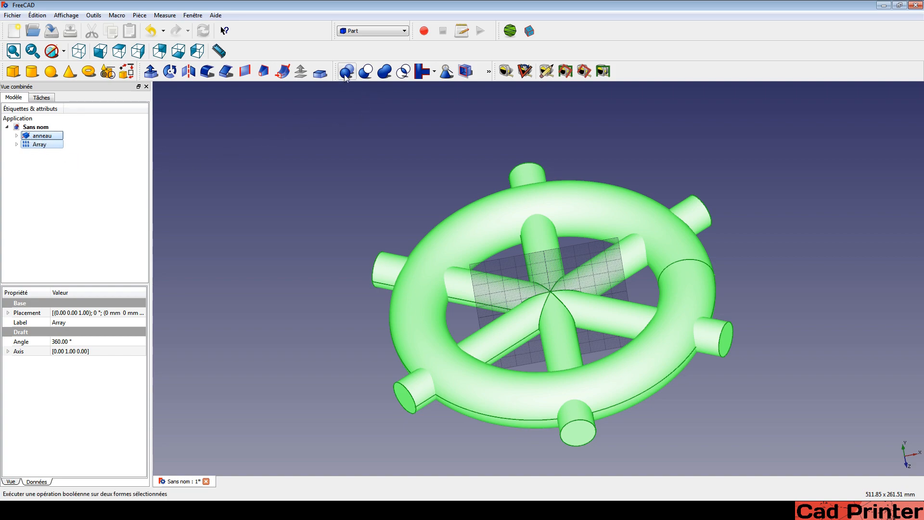
left_click(385, 72)
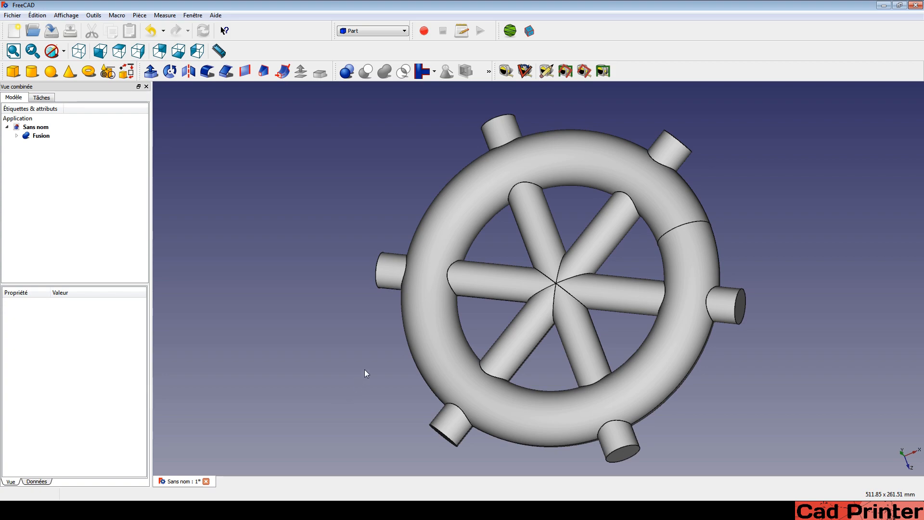
middle_click_drag(283, 380, 377, 340)
Change the fused wheel's shape color to the magenta basic color and inspect it from another angle.
left_click(37, 136)
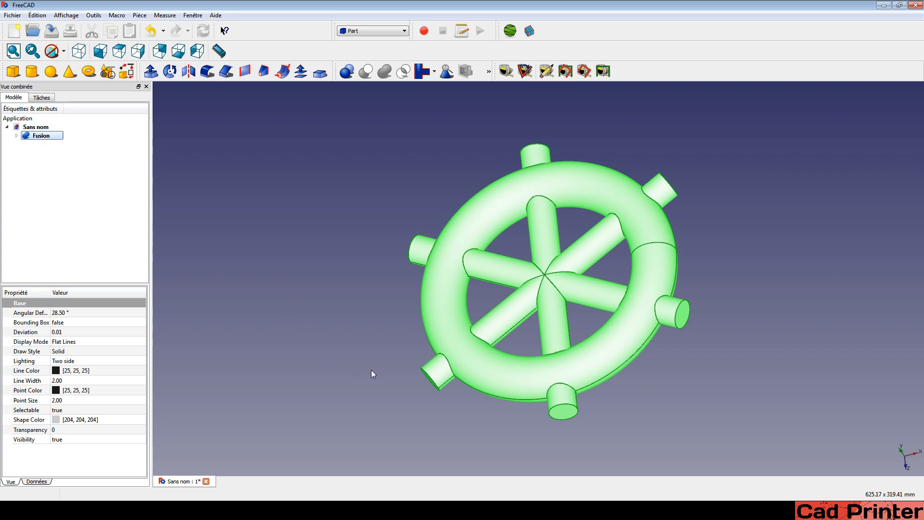
left_click(71, 421)
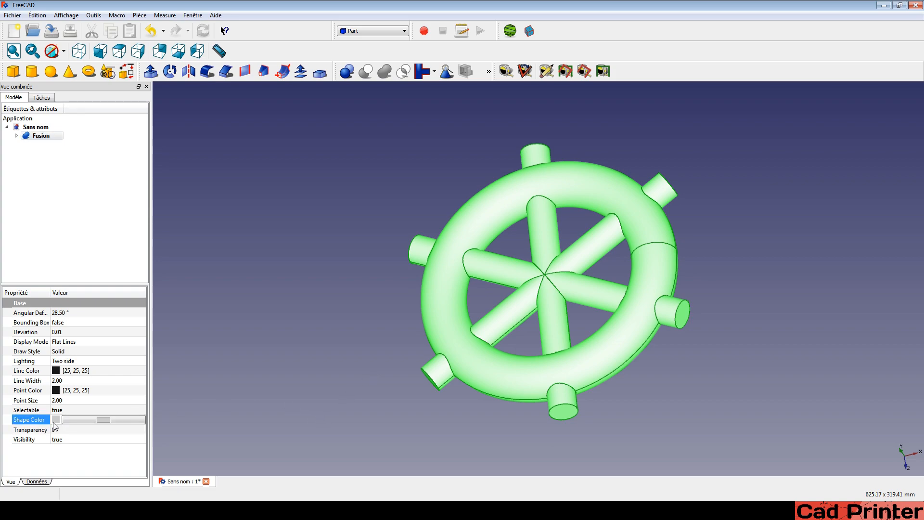
left_click(71, 421)
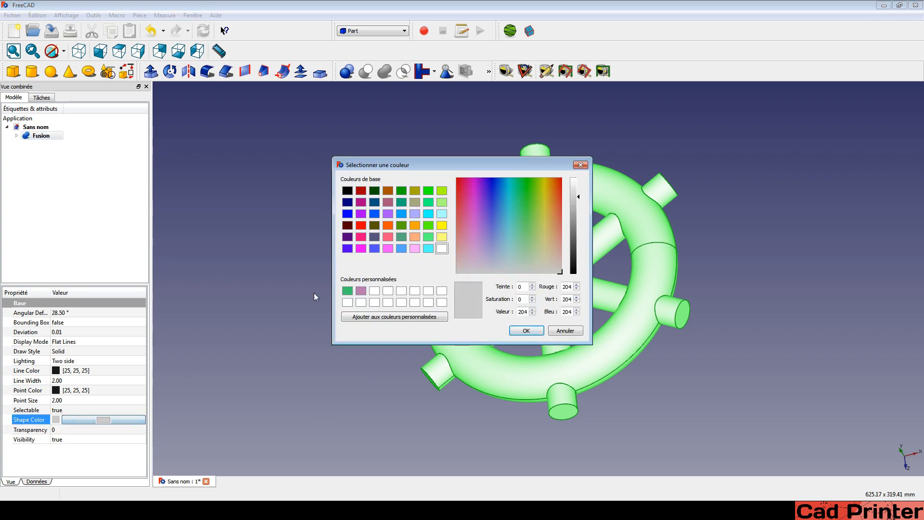
left_click(360, 203)
left_click(525, 331)
left_click(330, 243)
middle_click_drag(363, 272, 334, 263)
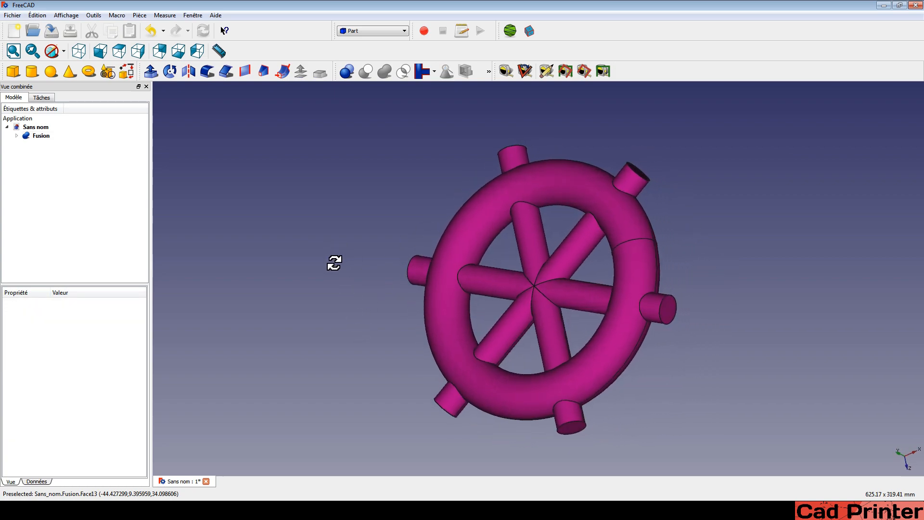